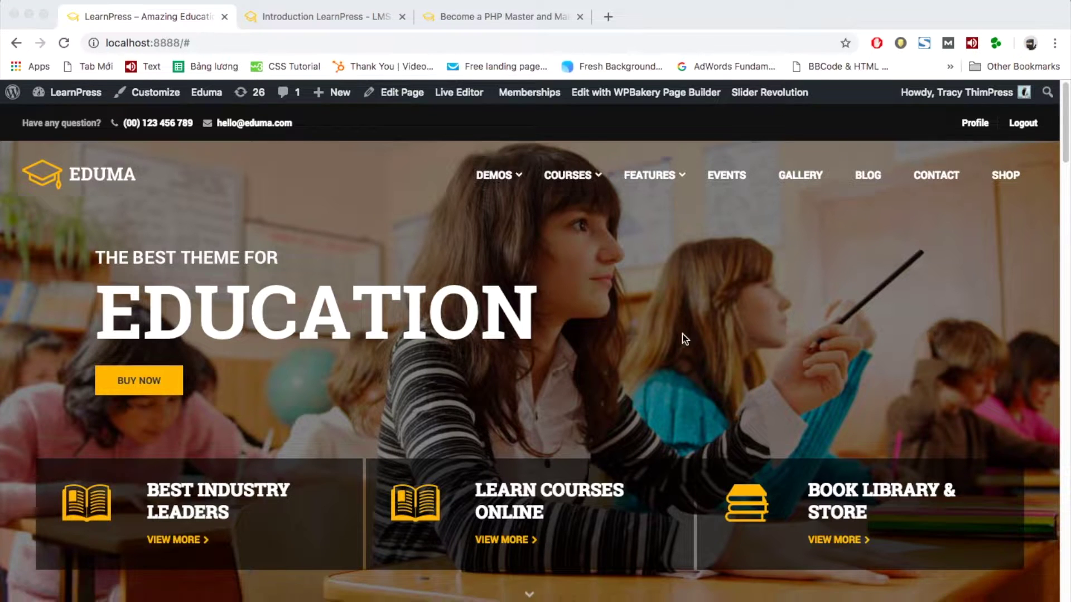
# Browse the demo site's What is LearnPress lesson for reference
pyautogui.scroll(-10, 685, 339)
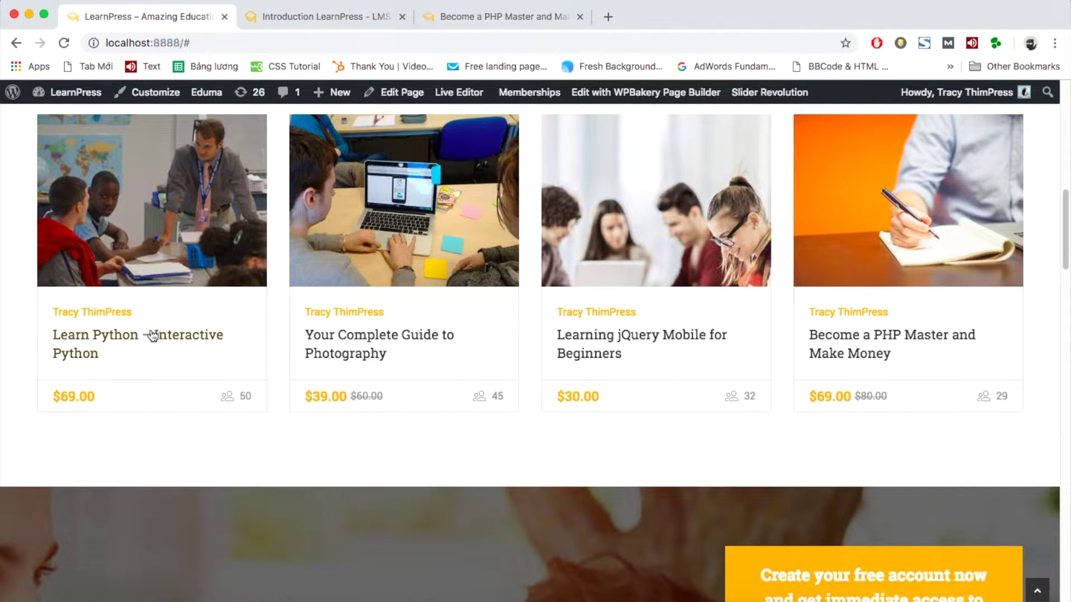
pyautogui.click(273, 21)
pyautogui.scroll(-7, 545, 410)
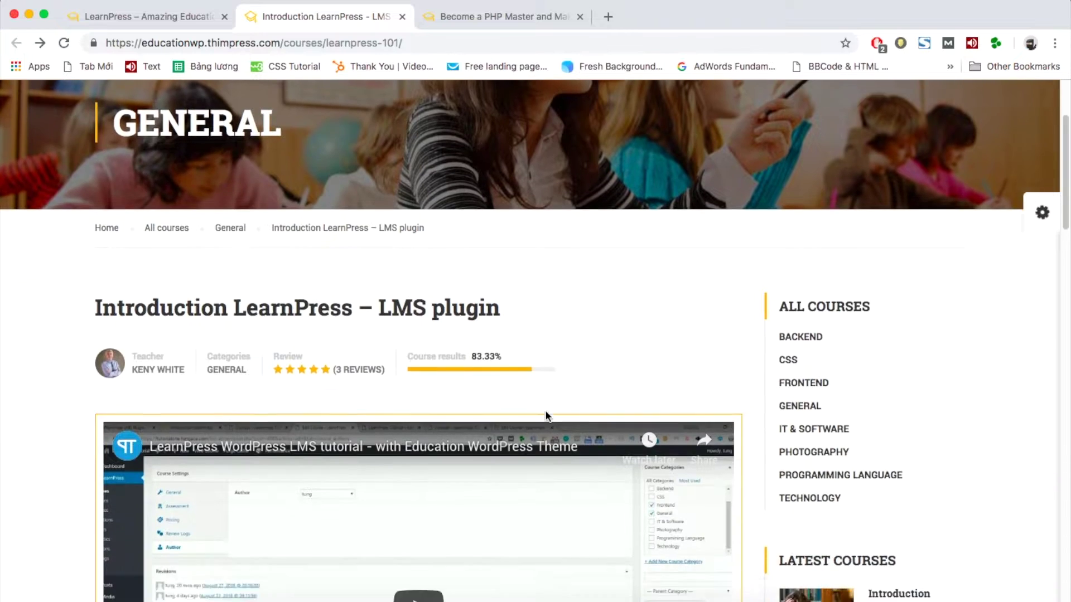
pyautogui.scroll(-6, 571, 456)
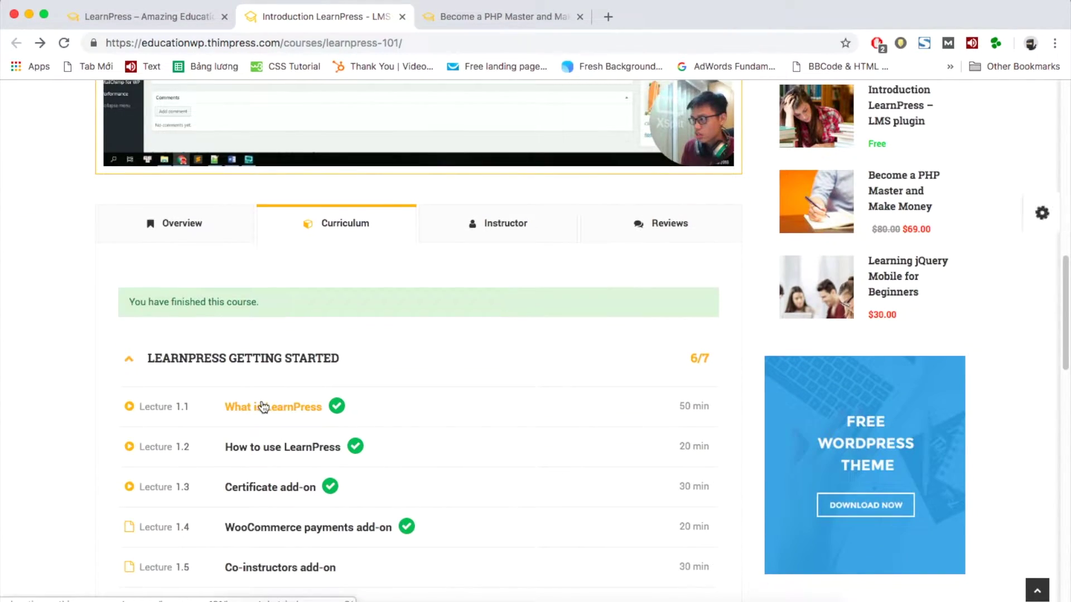
pyautogui.click(328, 408)
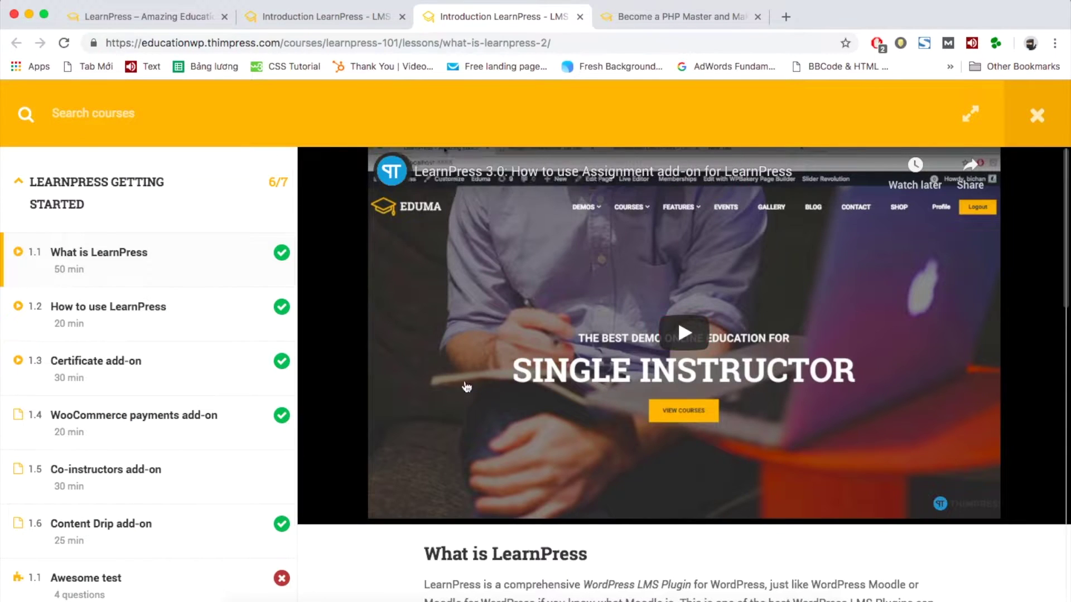
pyautogui.scroll(-1, 682, 508)
pyautogui.scroll(-6, 681, 508)
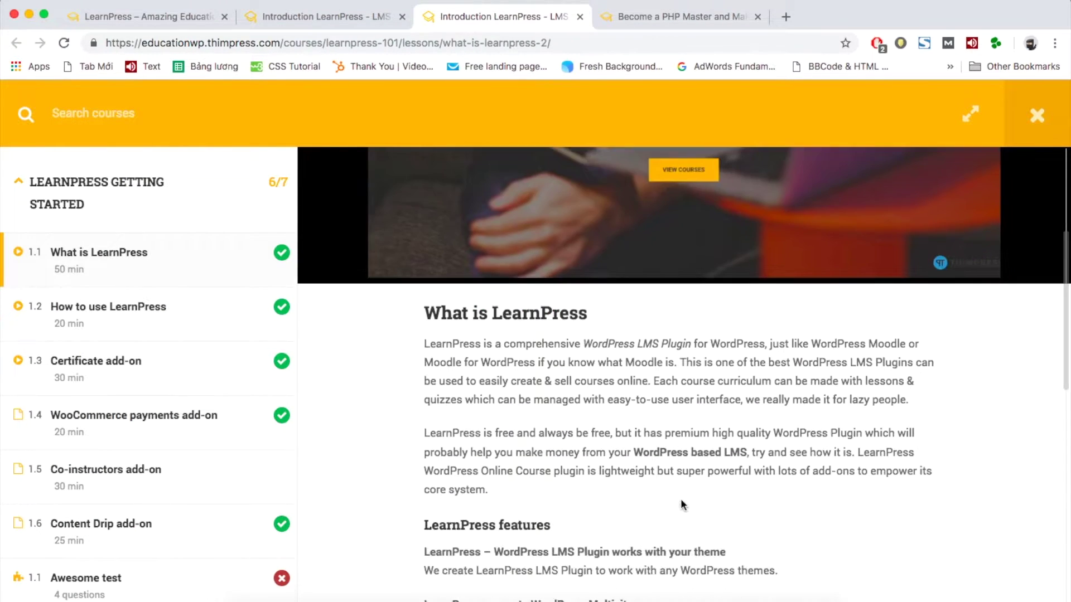
pyautogui.scroll(-8, 770, 544)
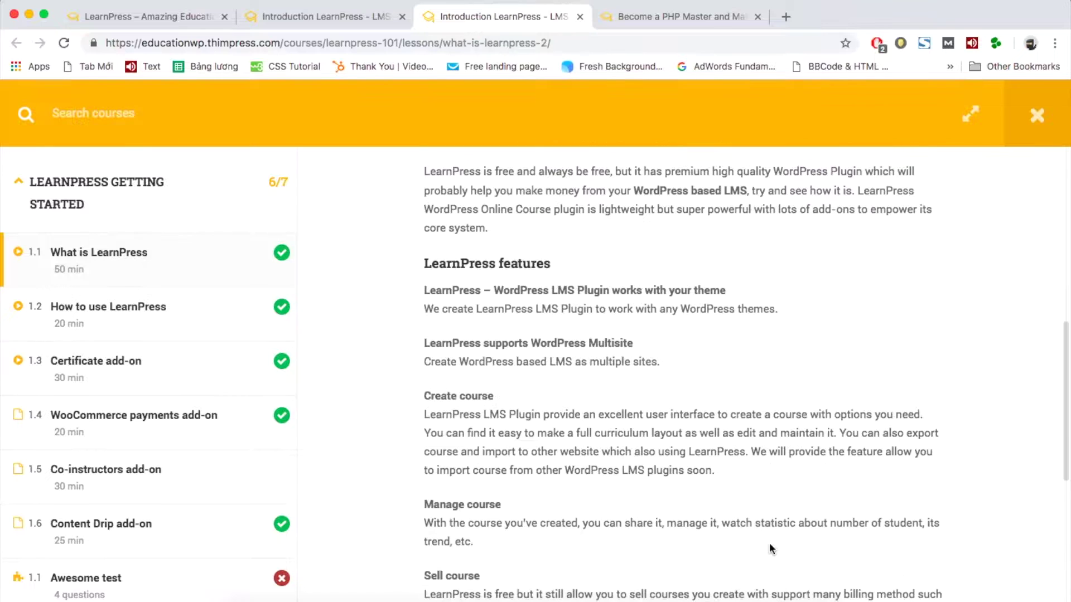
pyautogui.scroll(-2, 770, 549)
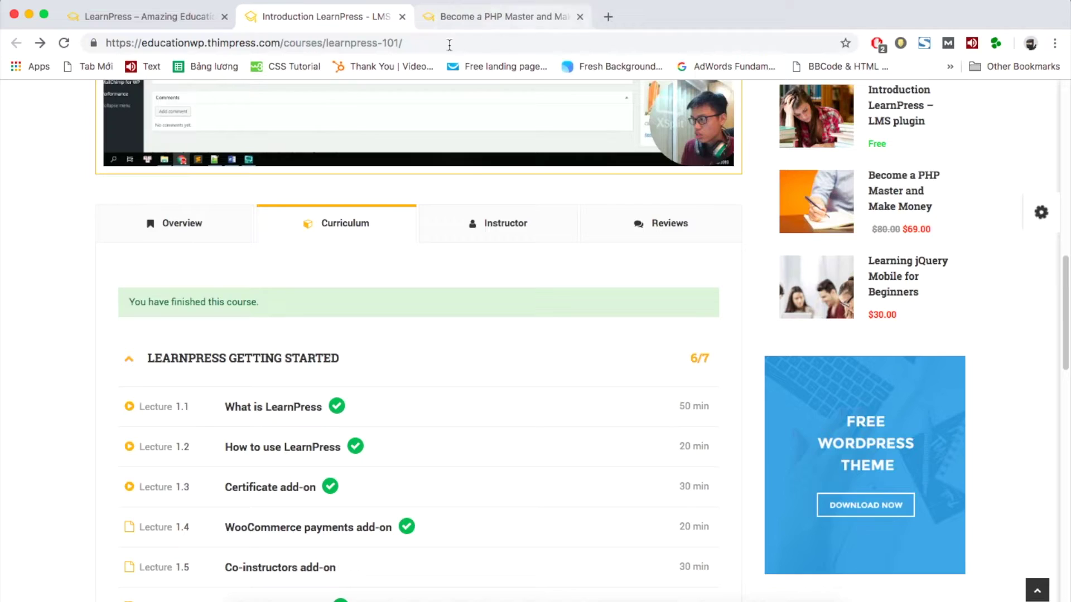
pyautogui.scroll(-7, 385, 279)
pyautogui.scroll(-3, 440, 322)
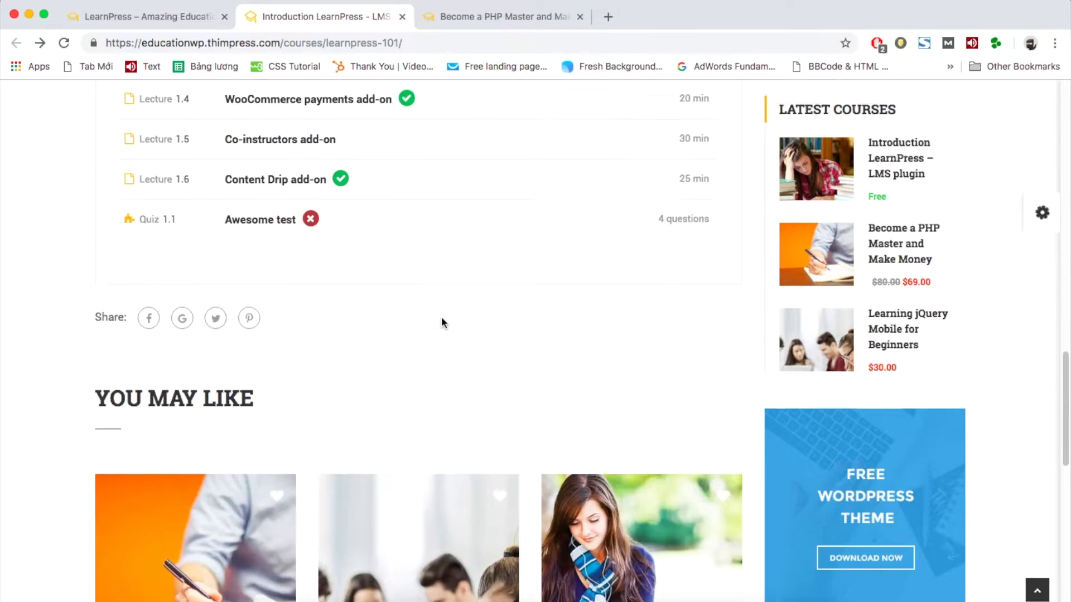
pyautogui.scroll(15, 441, 323)
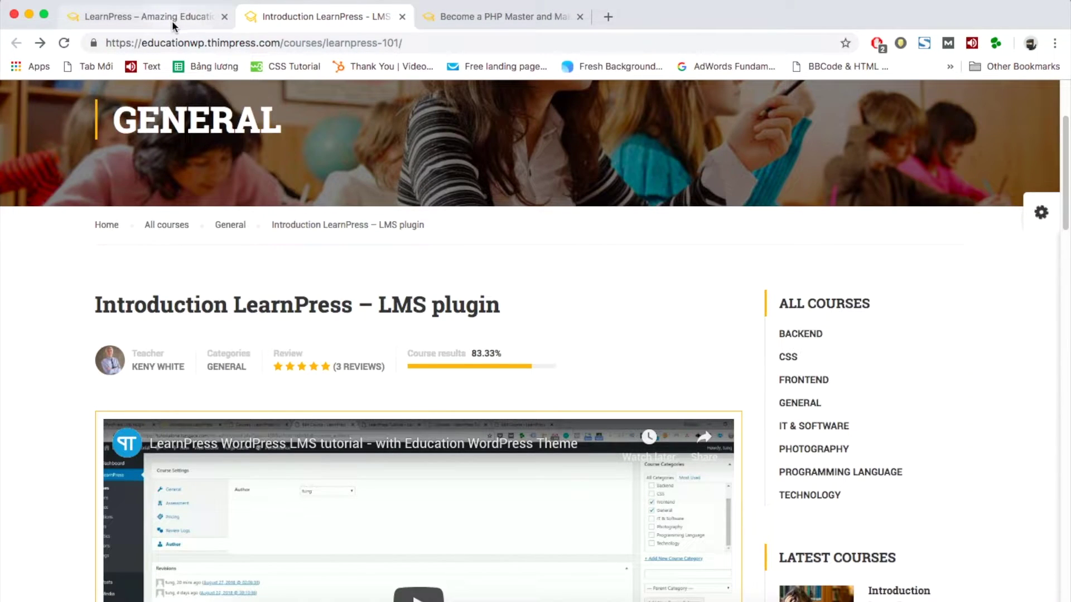
pyautogui.scroll(2, 248, 112)
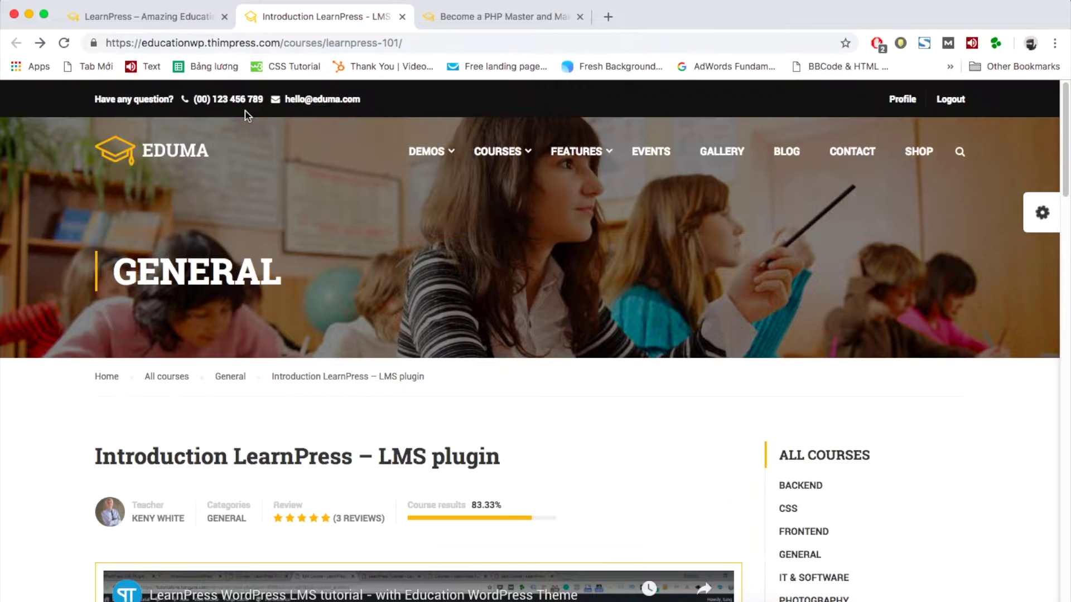
# Return to the local site and go to the WordPress admin dashboard
pyautogui.click(166, 19)
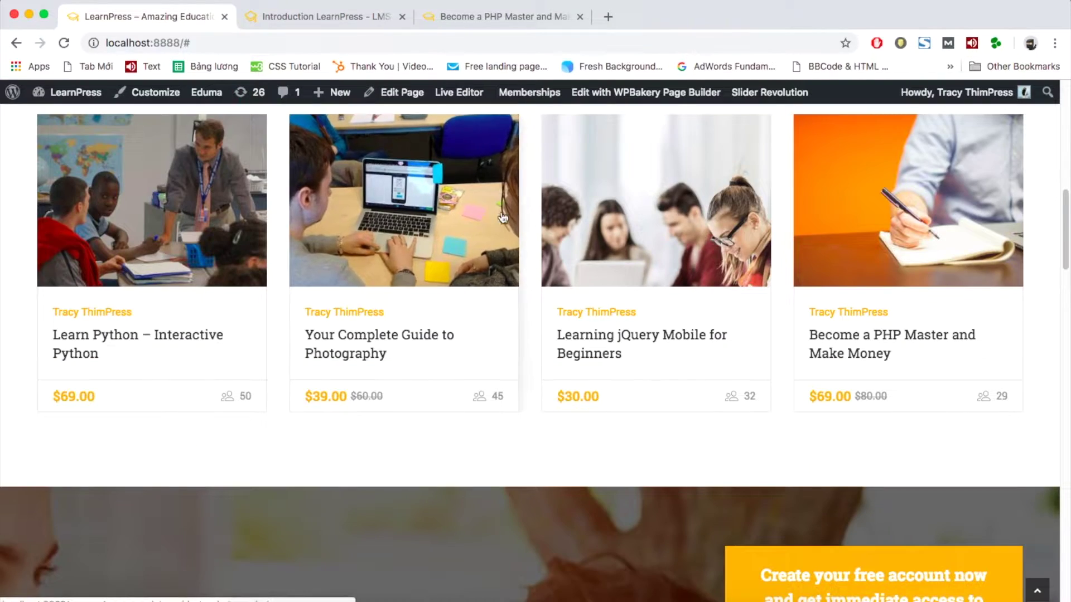
pyautogui.scroll(10, 435, 190)
pyautogui.moveTo(491, 177)
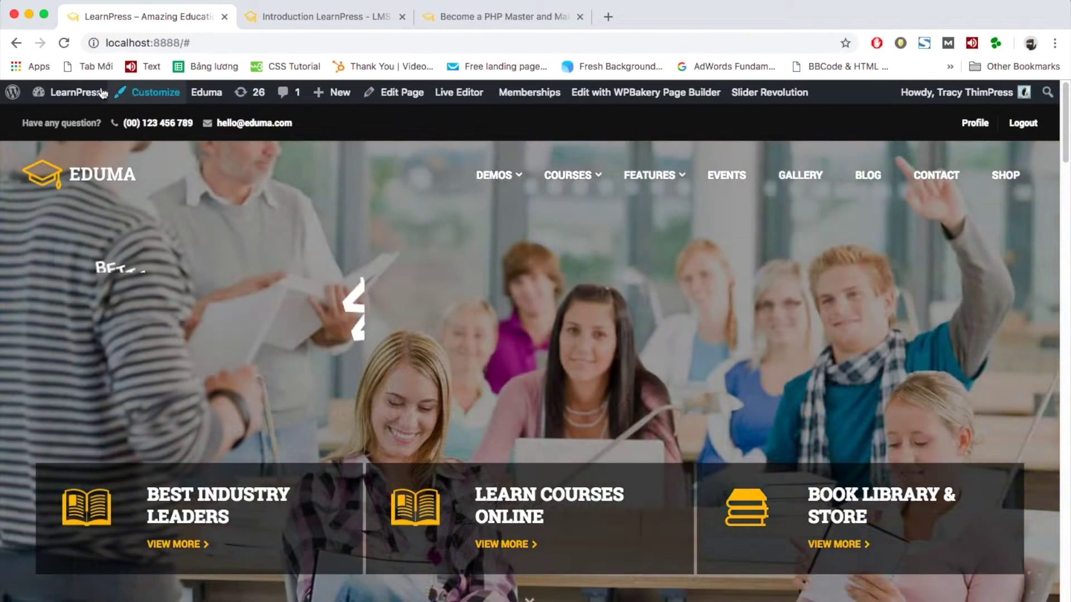
pyautogui.moveTo(67, 92)
pyautogui.click(67, 124)
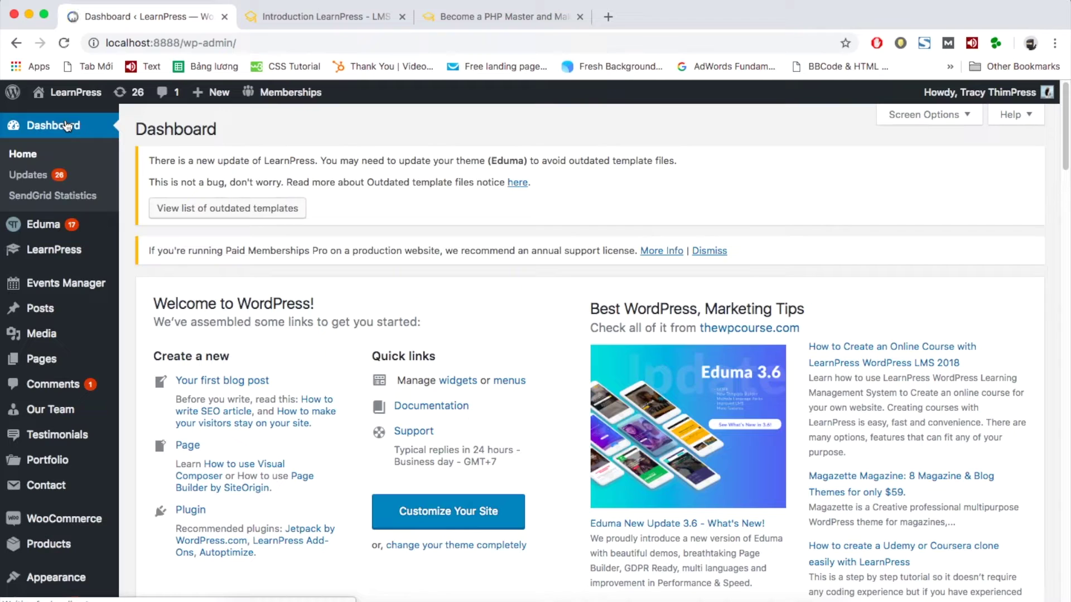
# Start a new course from the LearnPress Courses list
pyautogui.moveTo(99, 245)
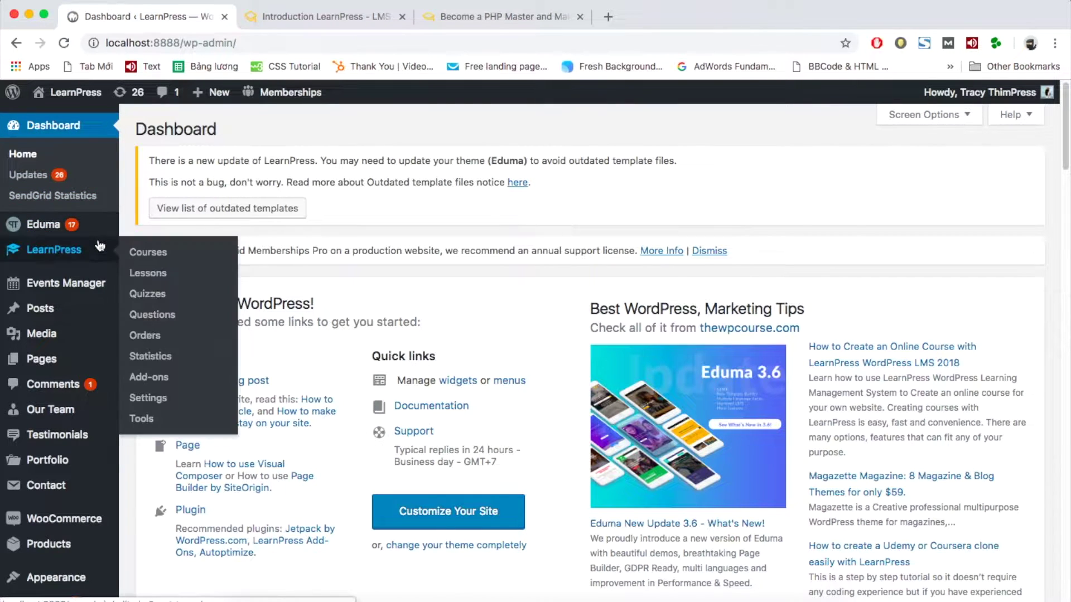
pyautogui.click(159, 261)
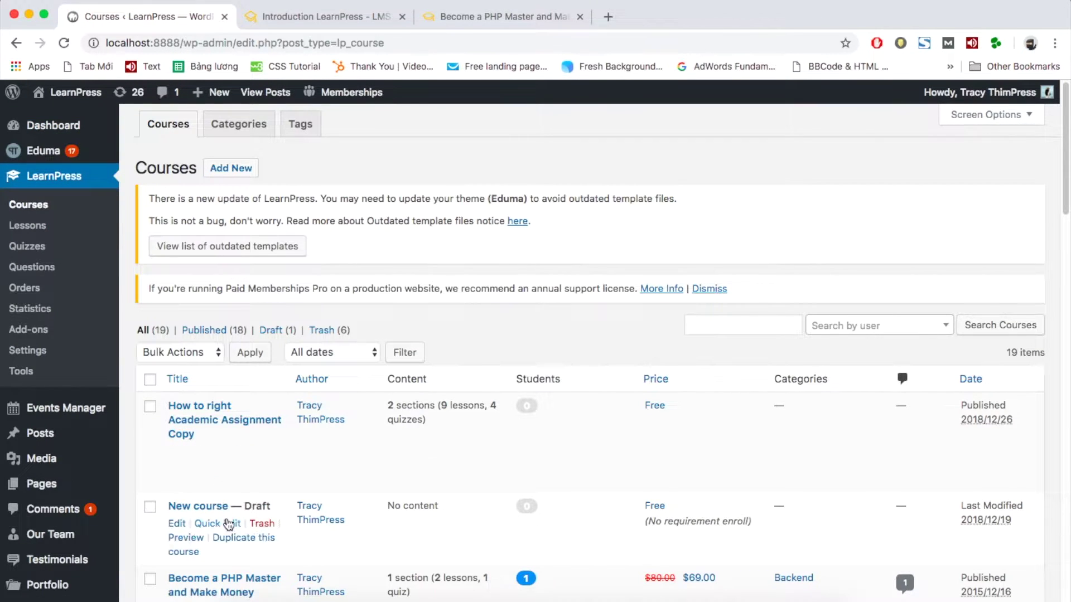
pyautogui.scroll(-2, 323, 555)
pyautogui.scroll(2, 323, 555)
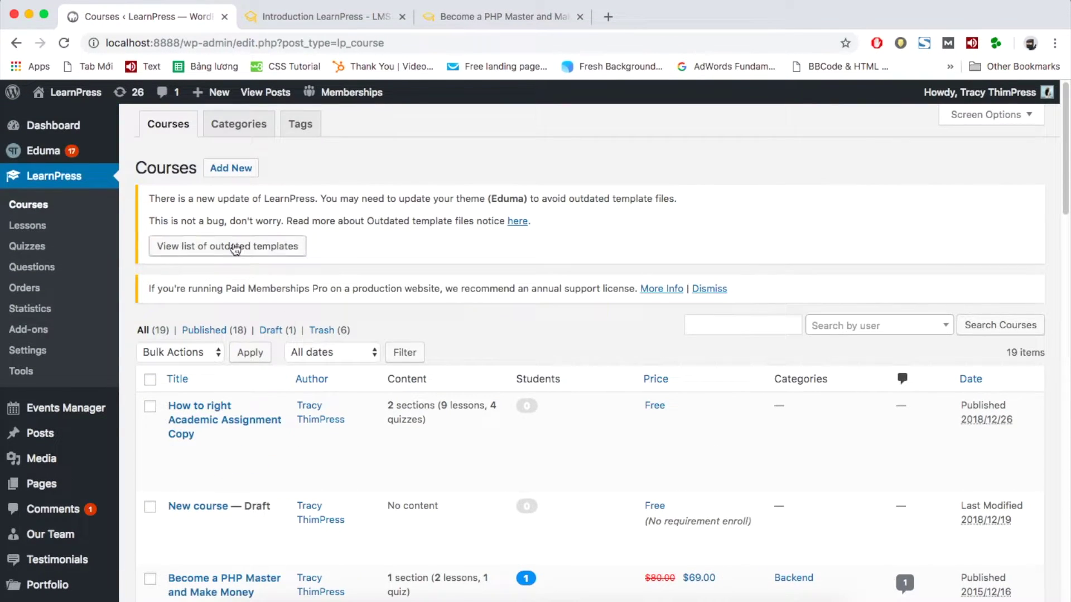
pyautogui.click(219, 170)
# Title the course 'Introduction LearnPress - LMS Plugin' and add the line 'Description about the course'
pyautogui.click(215, 341)
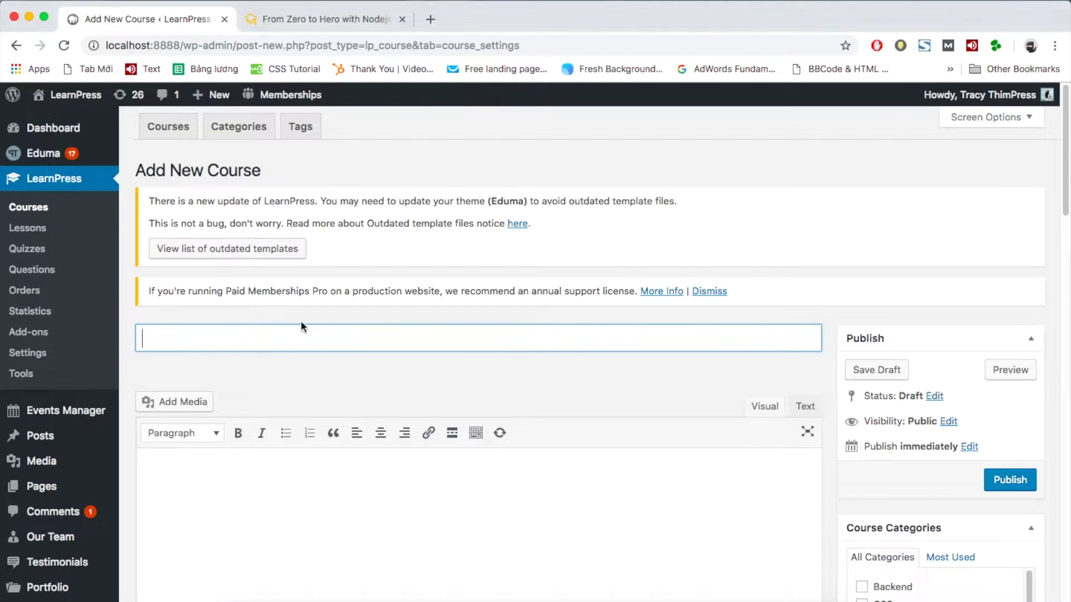
pyautogui.write('Introduction L')
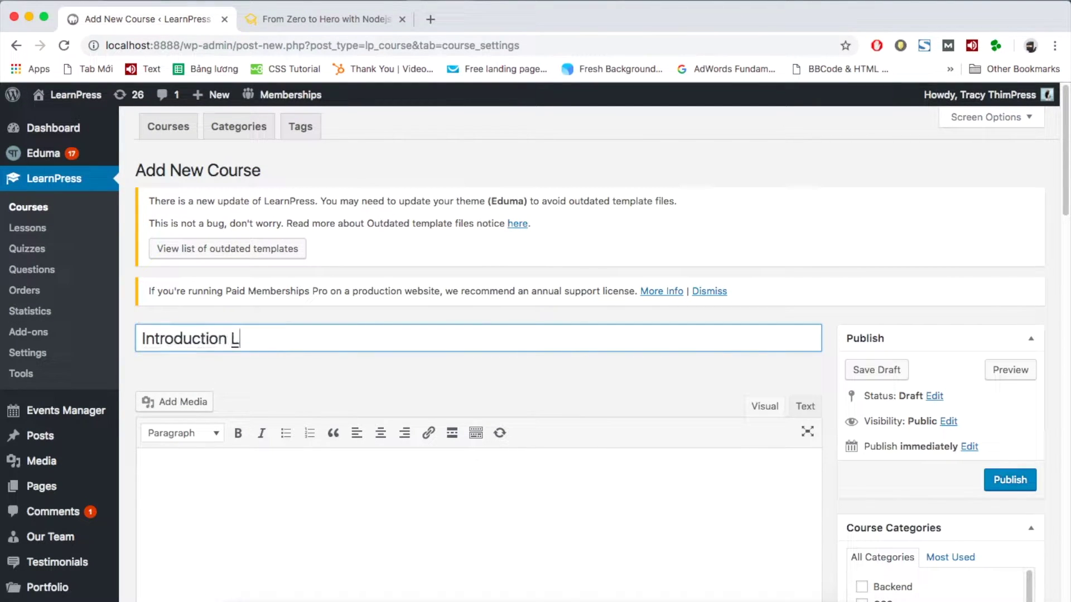
pyautogui.write('earnPress - LMS Plugin')
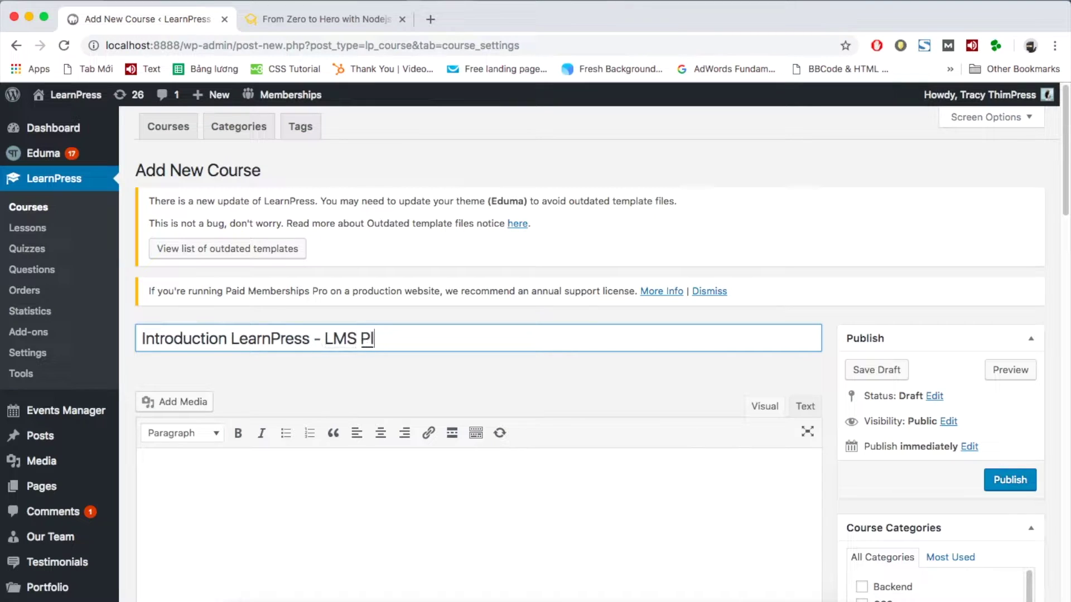
pyautogui.click(454, 485)
pyautogui.scroll(-1, 454, 485)
pyautogui.write('Descript')
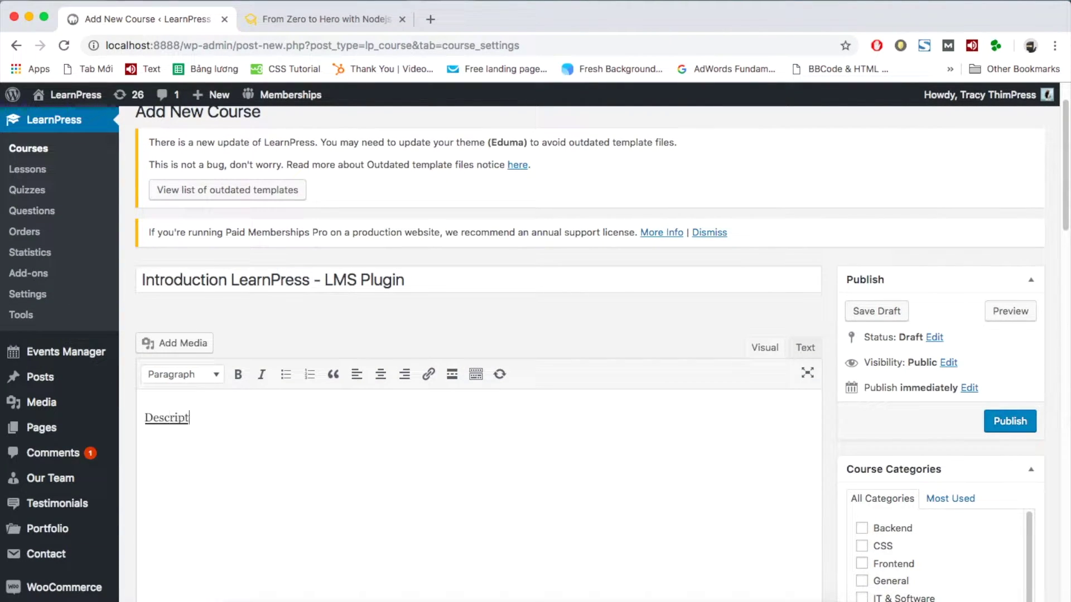
pyautogui.write('ion about the course')
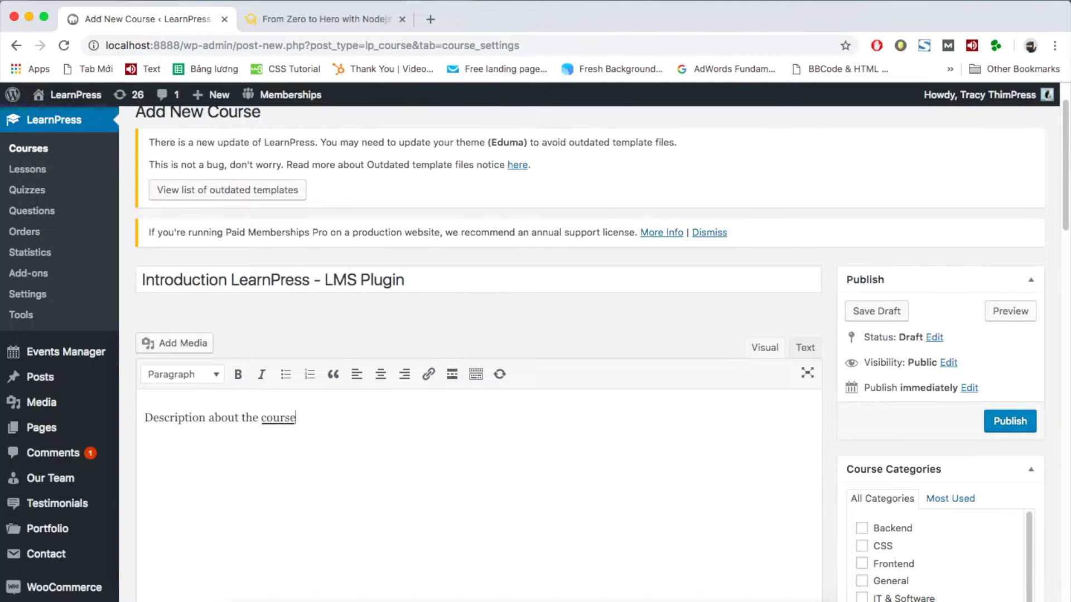
# Add a bulleted list: Name, Purpose, Length, Tutor, Course outline
pyautogui.press('Return')
pyautogui.write('* ')
pyautogui.write('Name')
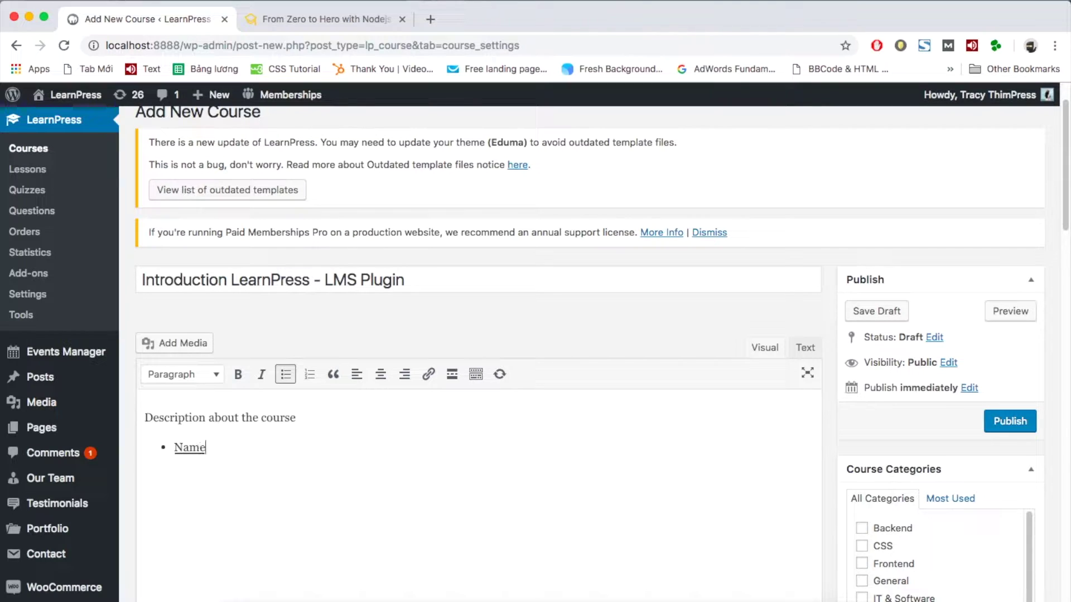
pyautogui.press('Return')
pyautogui.write('Purpose')
pyautogui.press('Return')
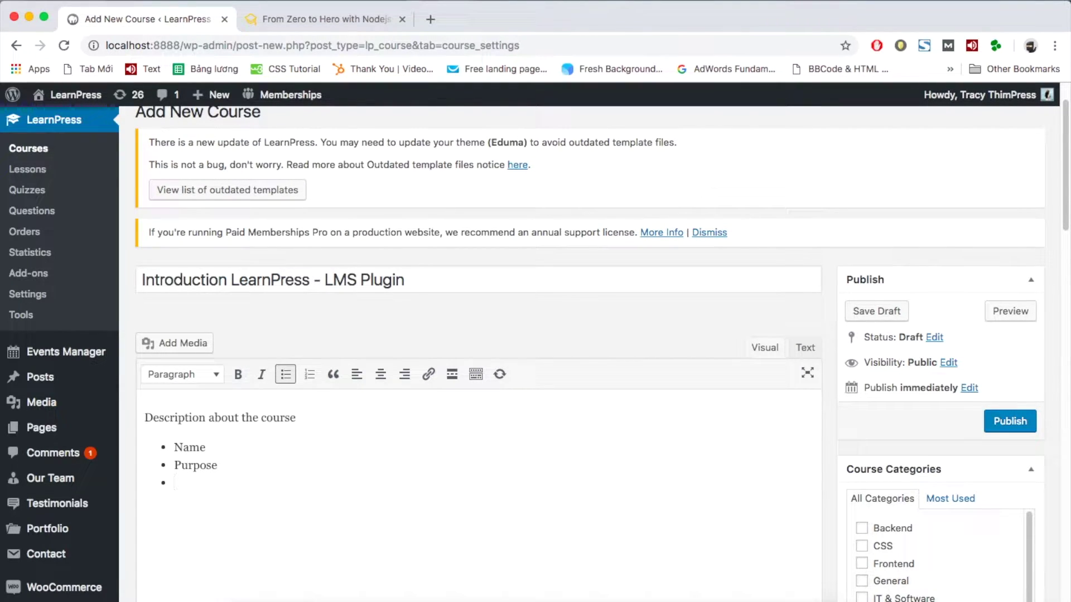
pyautogui.write('Length ')
pyautogui.write('Tutor')
pyautogui.press('Return')
pyautogui.write('Course outline')
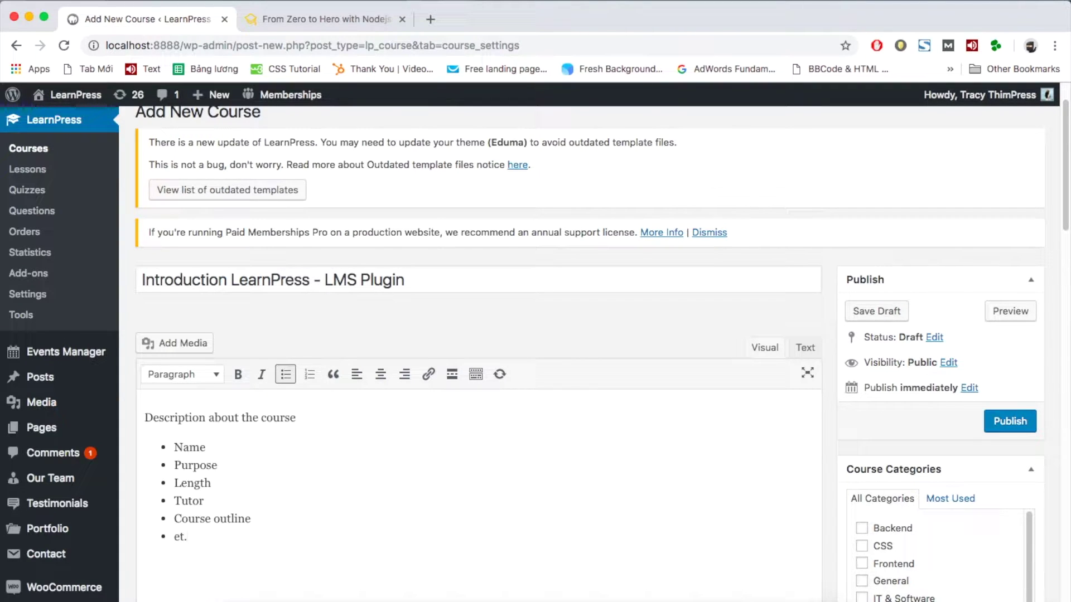
# Put the course in the General category and add section 'Chapter 1: Introduction - Getting started'
pyautogui.scroll(-2, 454, 409)
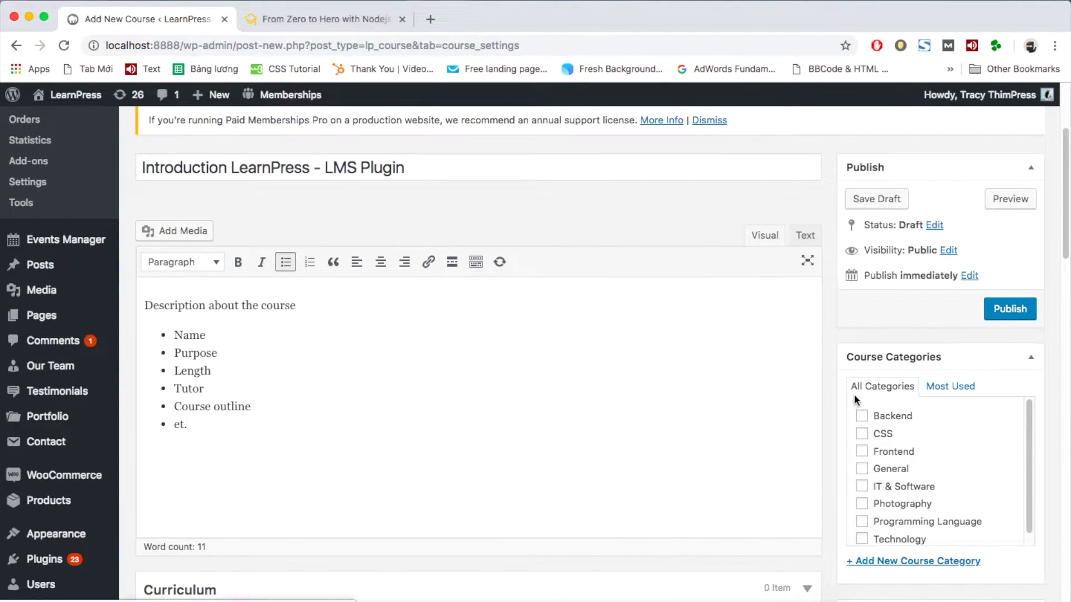
pyautogui.click(861, 451)
pyautogui.scroll(-5, 822, 435)
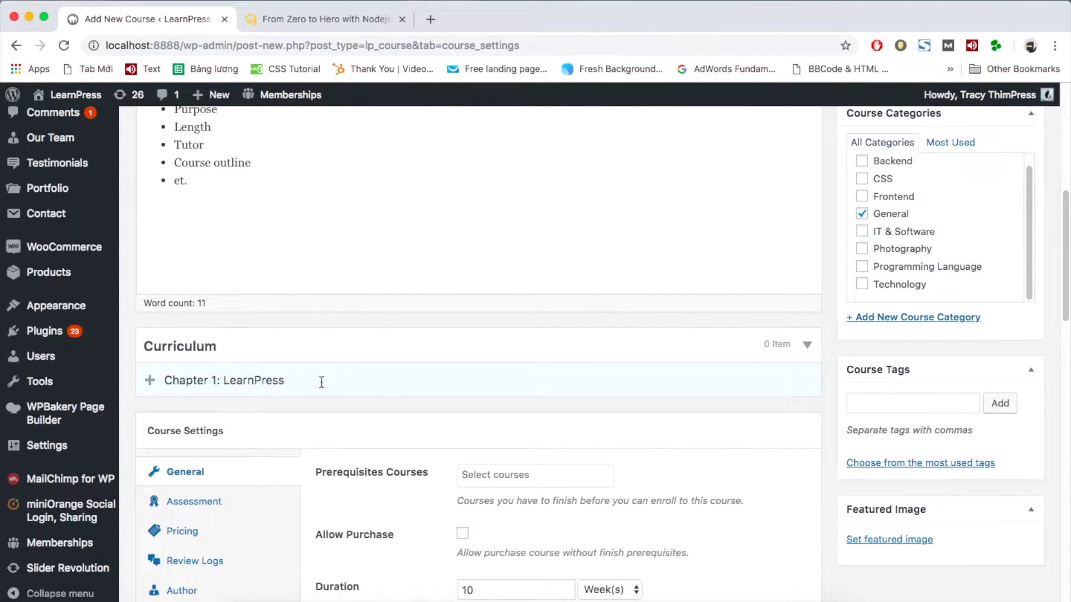
pyautogui.moveTo(321, 382); pyautogui.dragTo(177, 371)
pyautogui.write('Chapter')
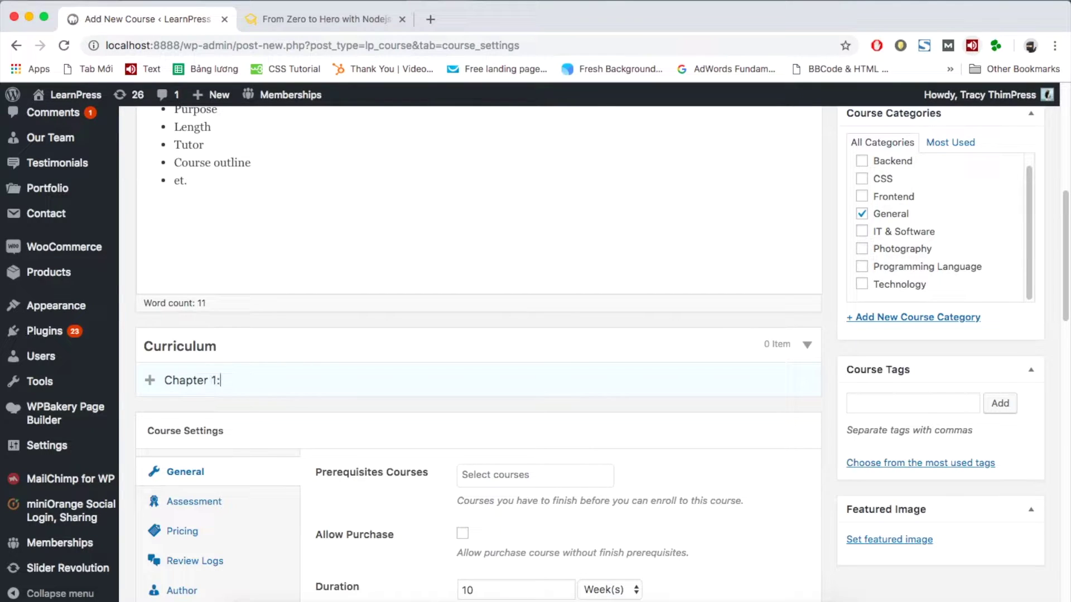
pyautogui.write(' 1: Introduction - Getting started')
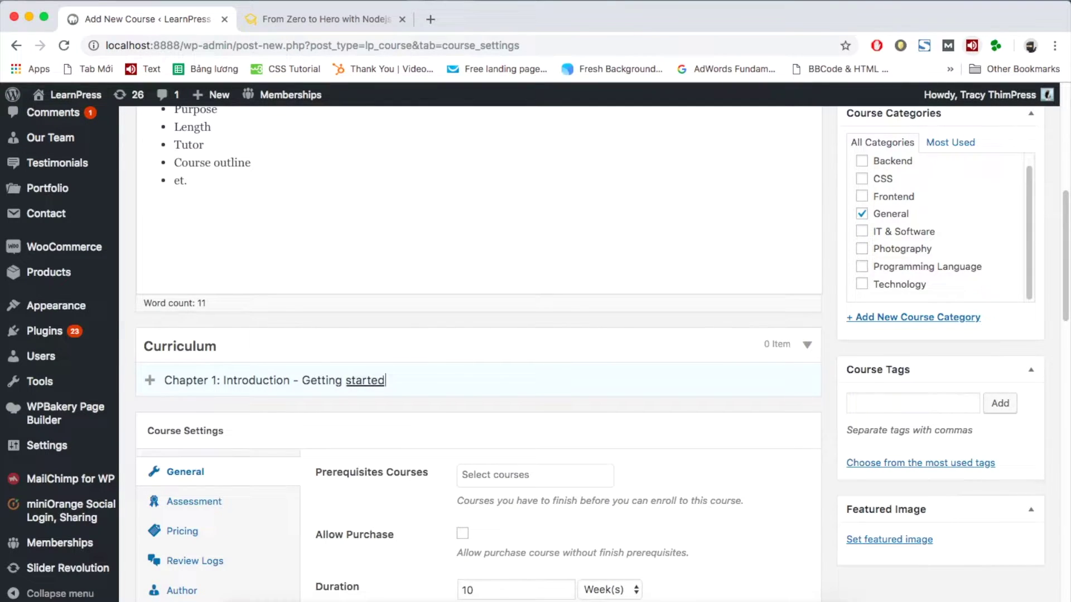
pyautogui.press('Return')
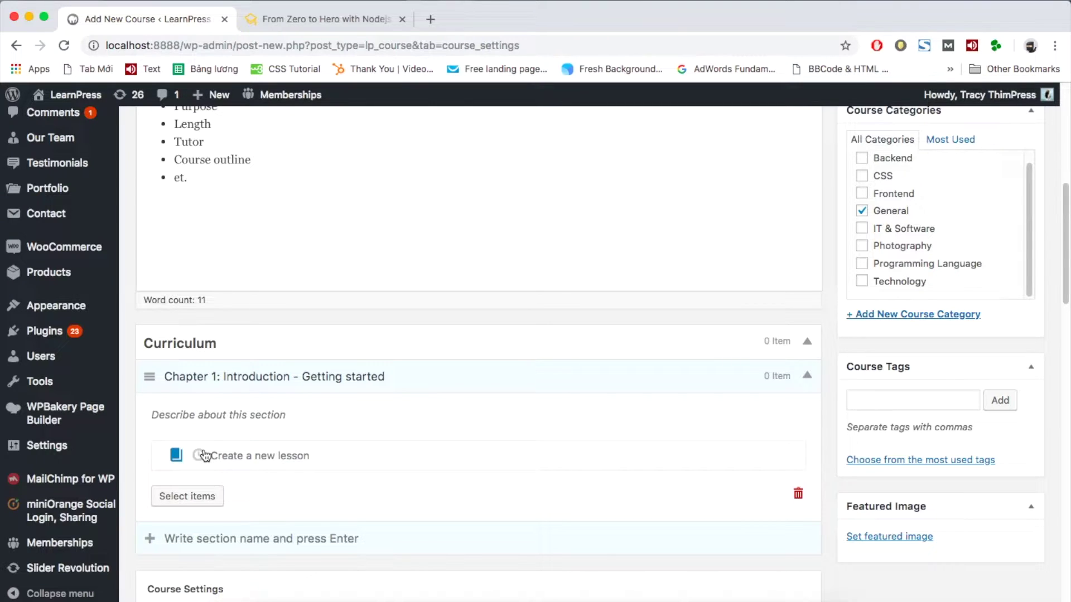
# Add lessons 'What is LearnPress', 'Premium theme for LearnPress' and 'Premium add-ons for LearnPress' to Chapter 1
pyautogui.click(201, 455)
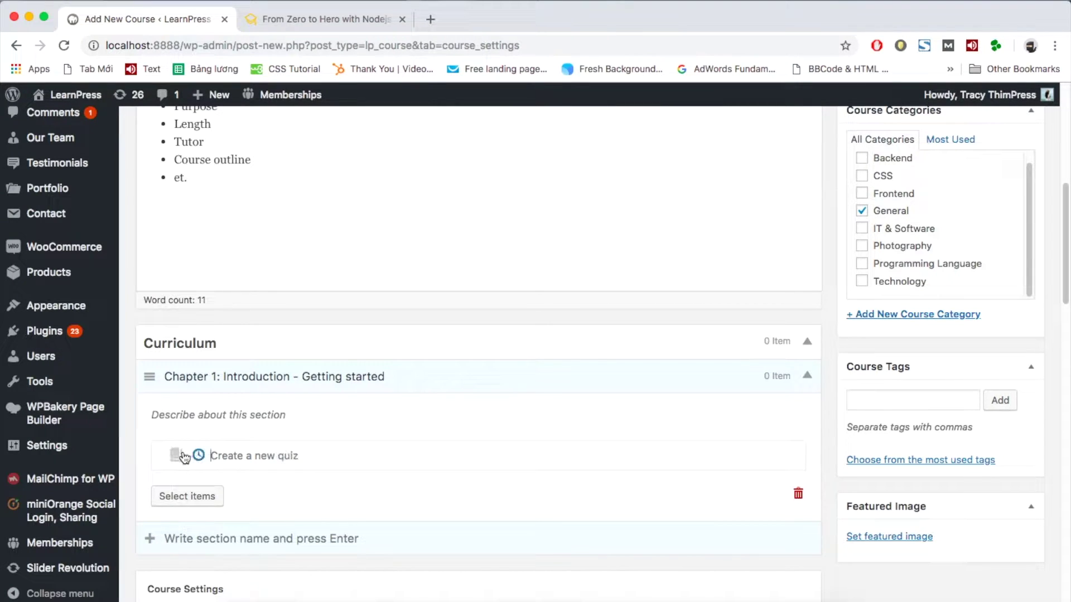
pyautogui.click(175, 457)
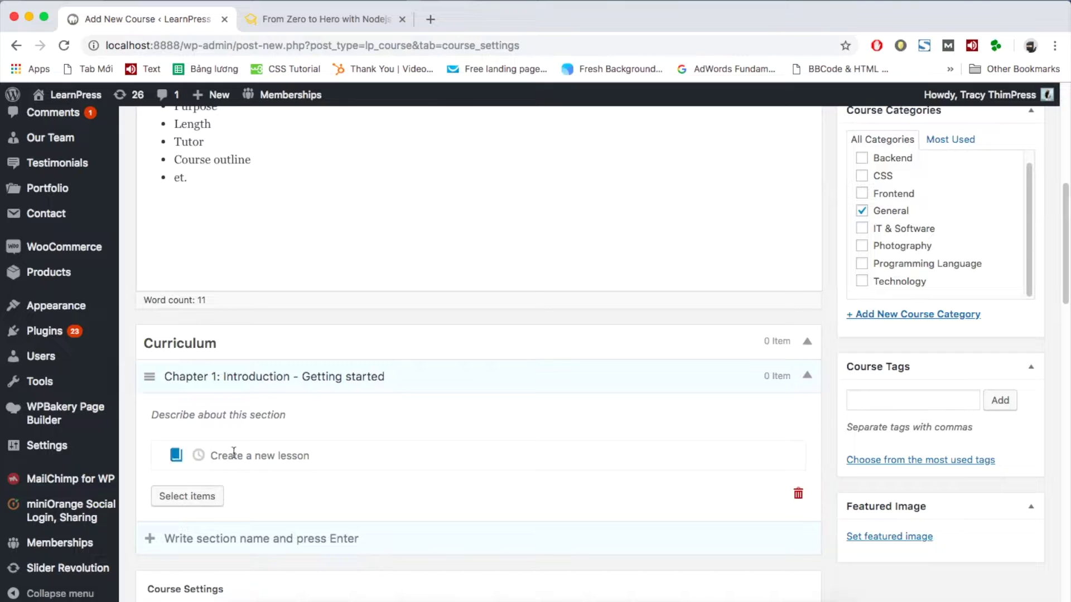
pyautogui.write('Lesson 1: What is LearnPress')
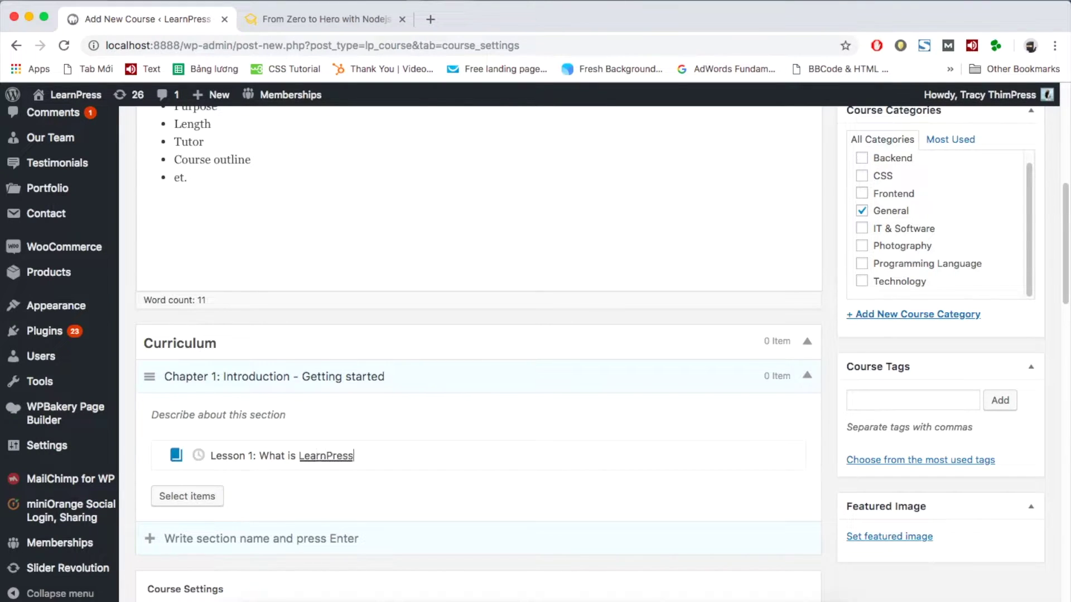
pyautogui.press('Return')
pyautogui.write('Lesson 2: L')
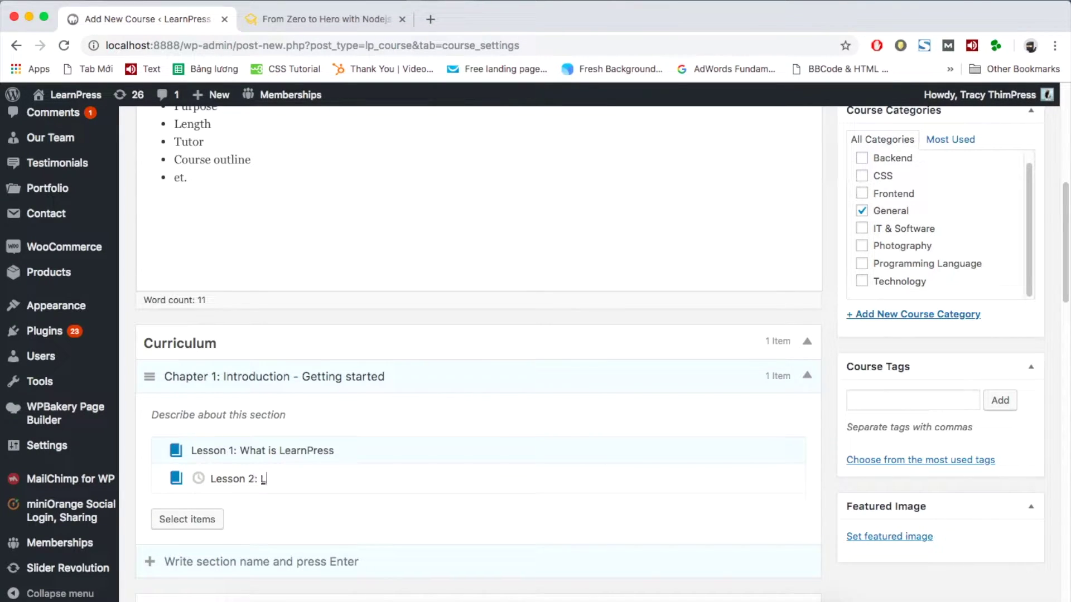
pyautogui.write('earnPre')
pyautogui.press('BackSpace')
pyautogui.press('BackSpace')
pyautogui.press('BackSpace')
pyautogui.press('BackSpace')
pyautogui.press('BackSpace')
pyautogui.press('BackSpace')
pyautogui.press('BackSpace')
pyautogui.press('BackSpace')
pyautogui.write('Premium theme for Lea')
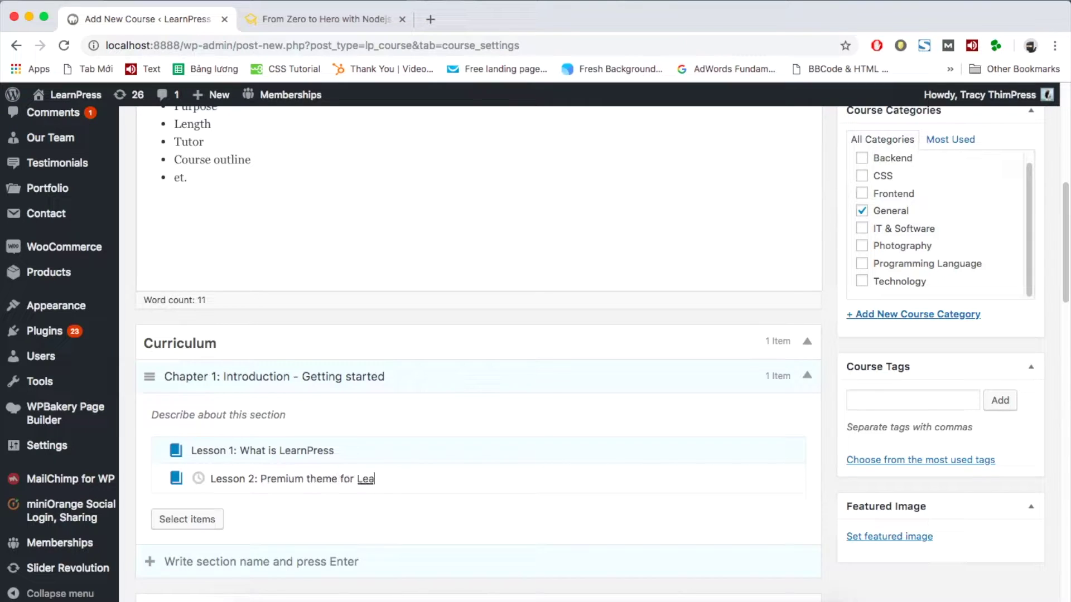
pyautogui.write('rnPress')
pyautogui.press('Return')
pyautogui.write('Lesson 3: ')
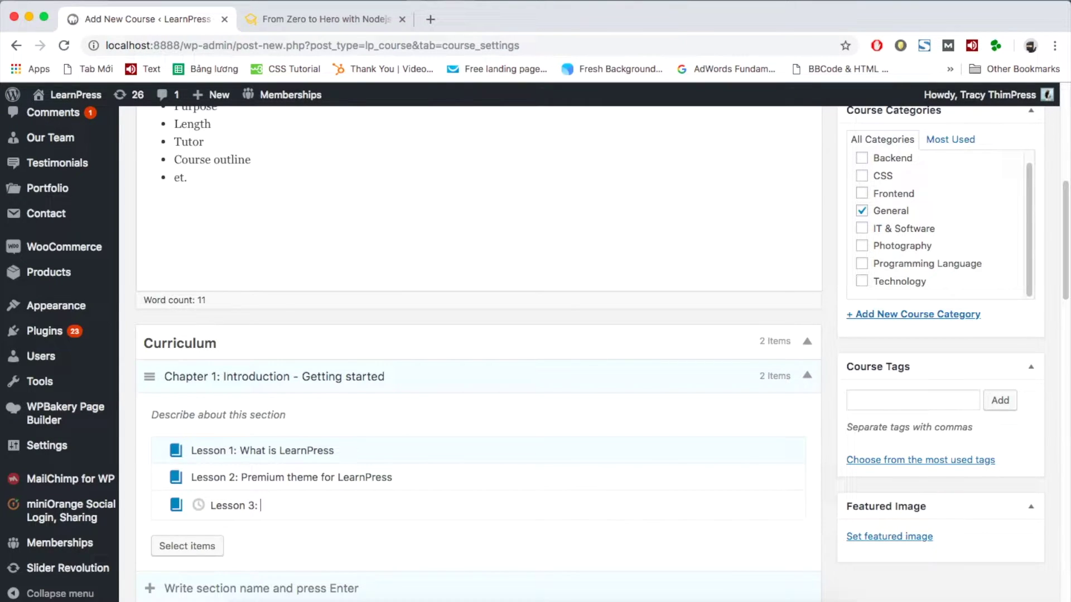
pyautogui.write('Premium add-ons for LearnPress')
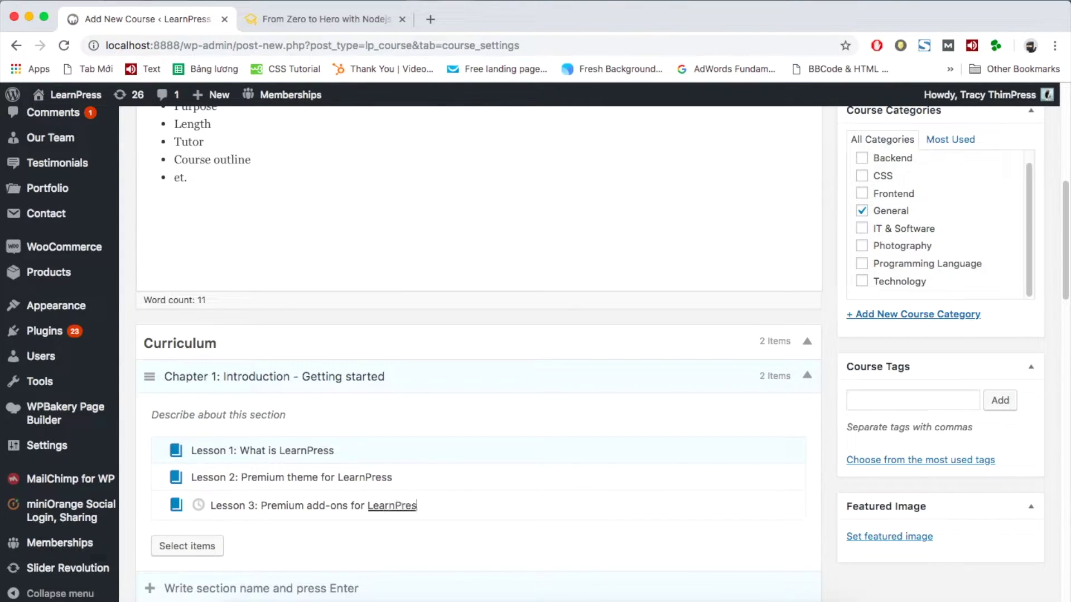
pyautogui.press('Return')
# Add the quiz 'Quiz 1: LearnPress Quiz' to Chapter 1
pyautogui.click(198, 532)
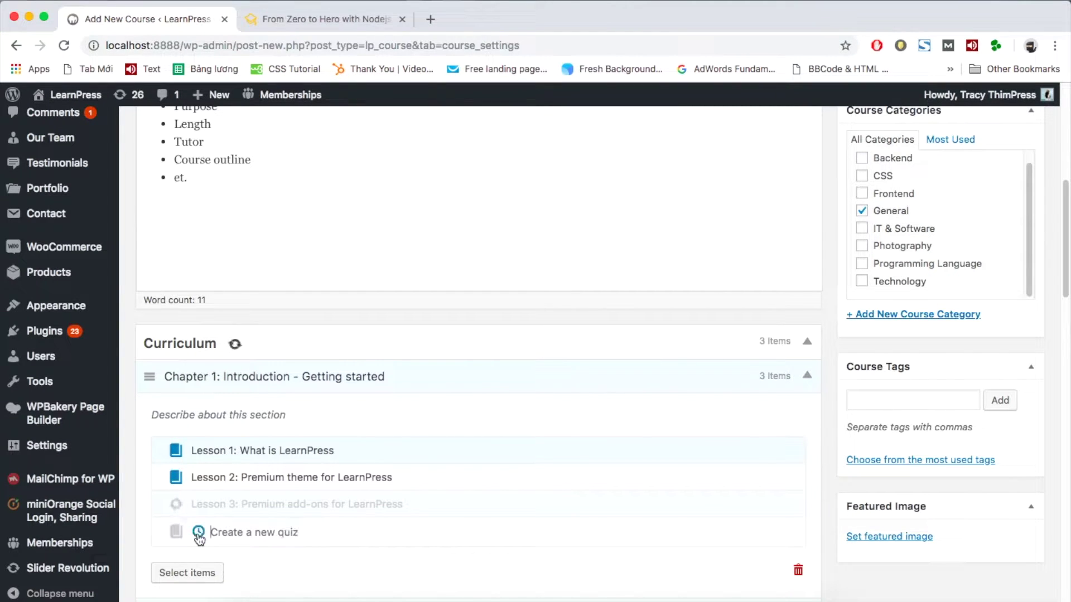
pyautogui.scroll(-2, 279, 428)
pyautogui.write('Quiz ')
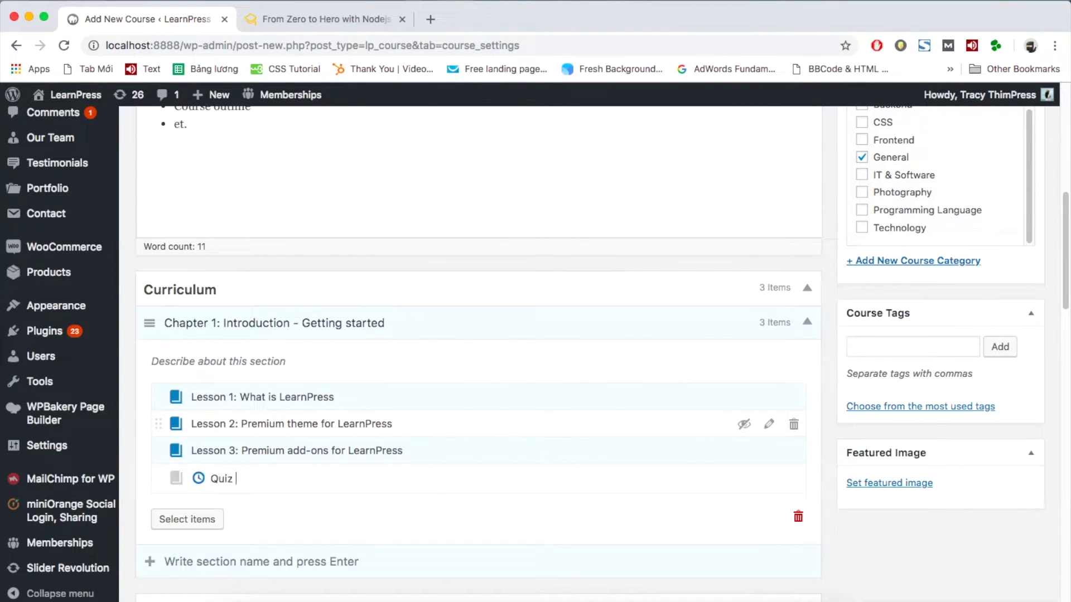
pyautogui.write('1: LearnPress Quizz')
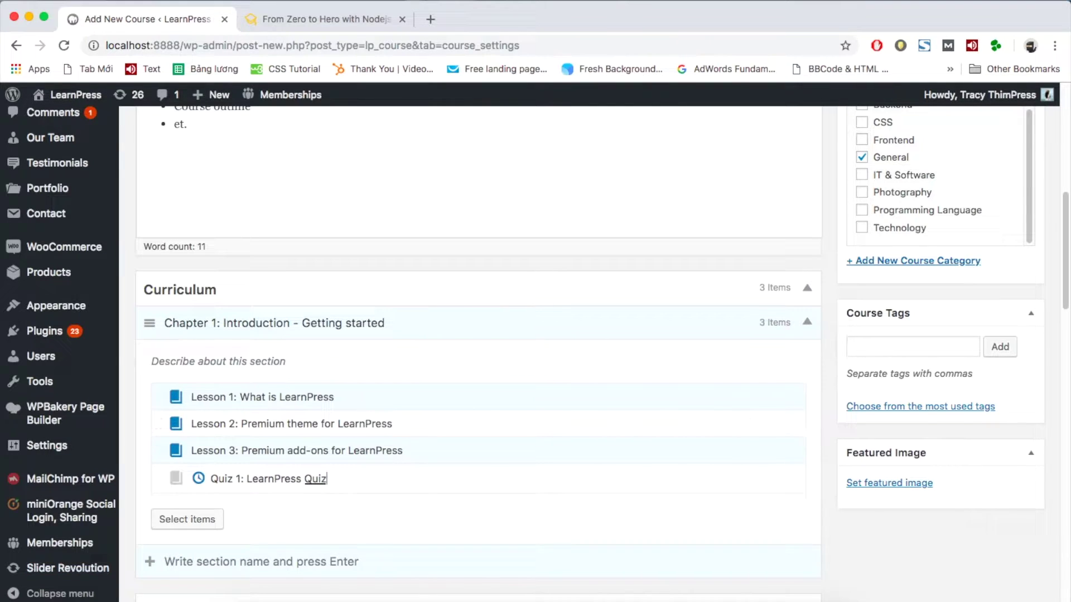
pyautogui.press('Return')
pyautogui.scroll(-2, 243, 533)
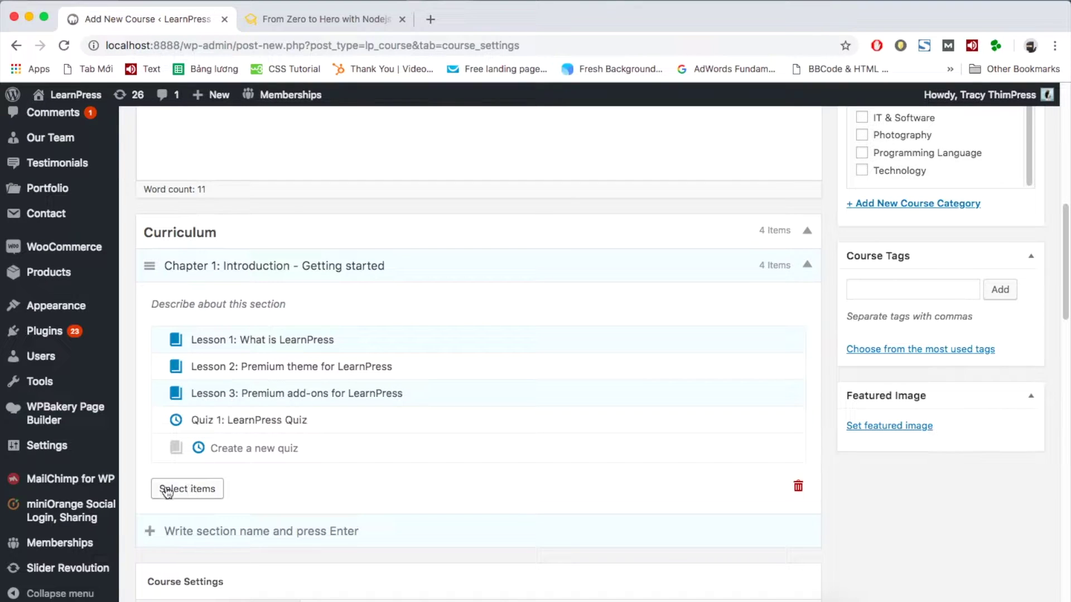
pyautogui.click(185, 491)
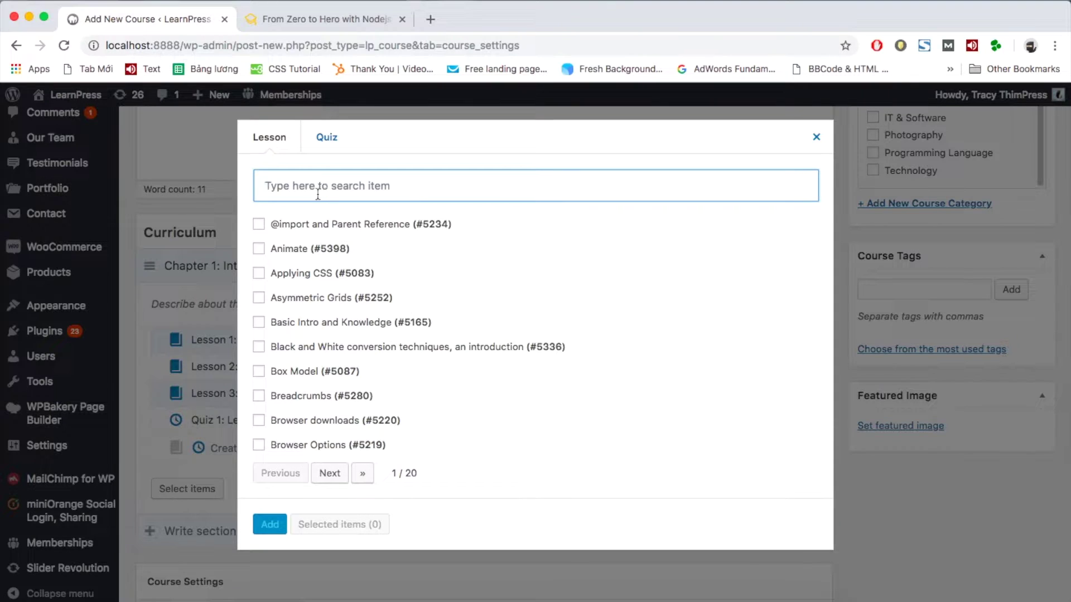
pyautogui.click(259, 224)
pyautogui.click(319, 139)
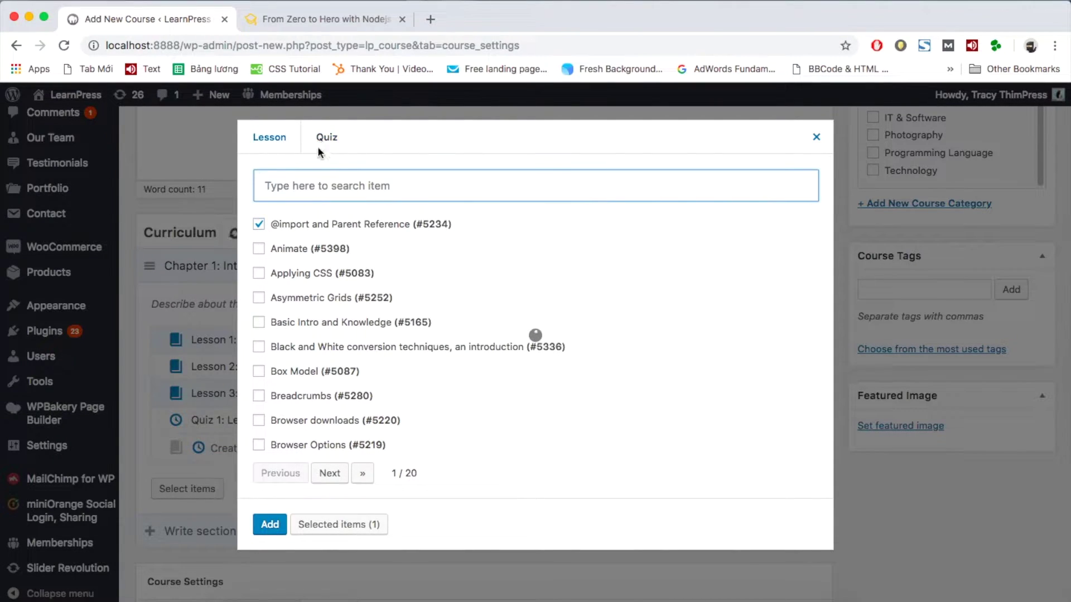
pyautogui.click(259, 224)
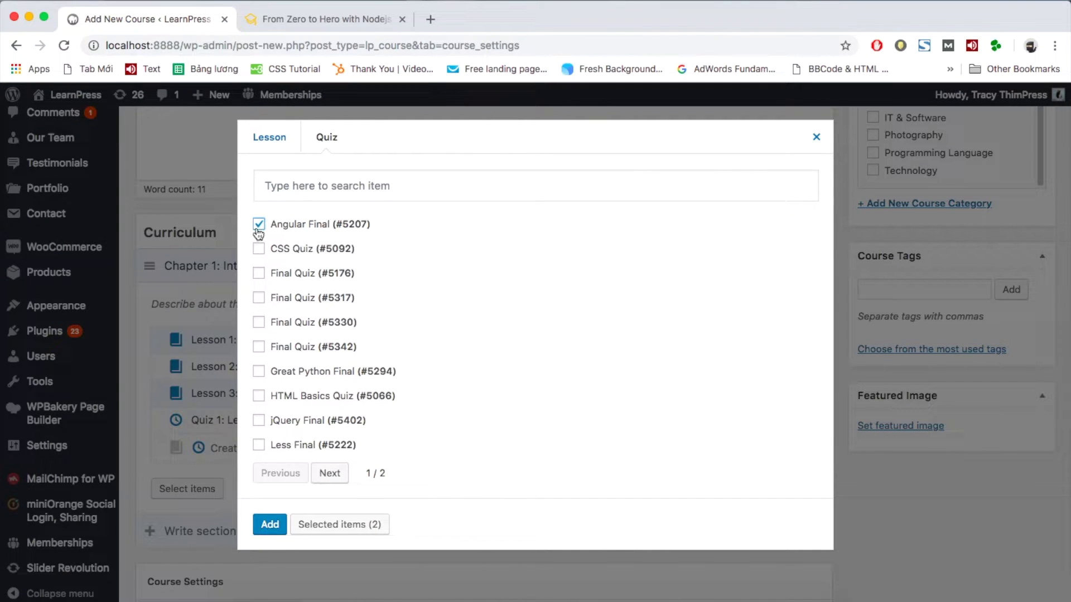
pyautogui.click(270, 525)
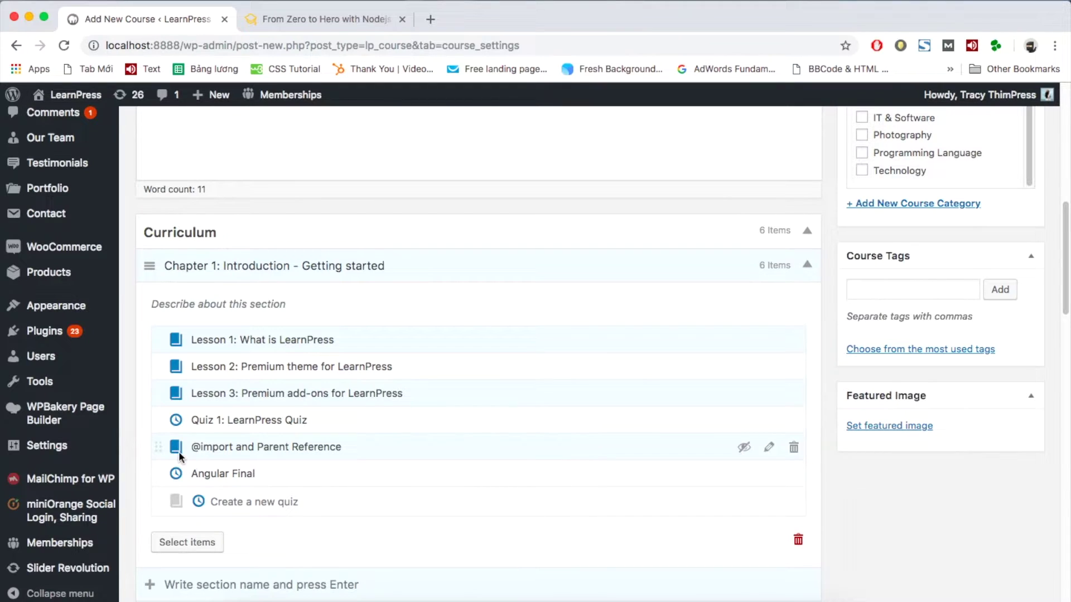
# Create section 'Chapter 2: Tutorial videos' and make Lesson 1 a free preview
pyautogui.scroll(-3, 243, 480)
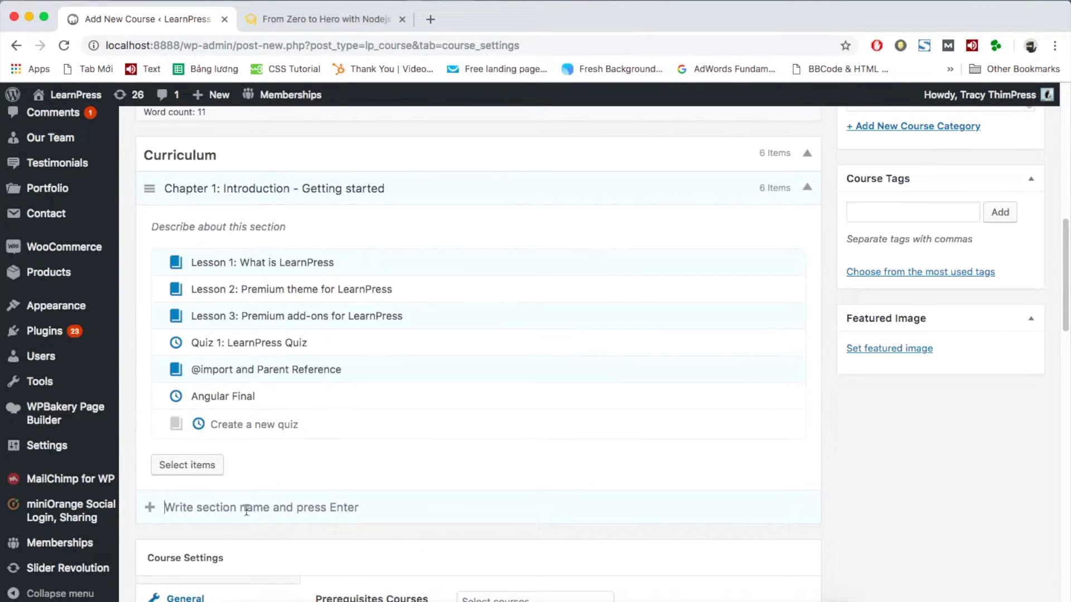
pyautogui.write('Chapter 2: Tutorial videos')
pyautogui.press('Return')
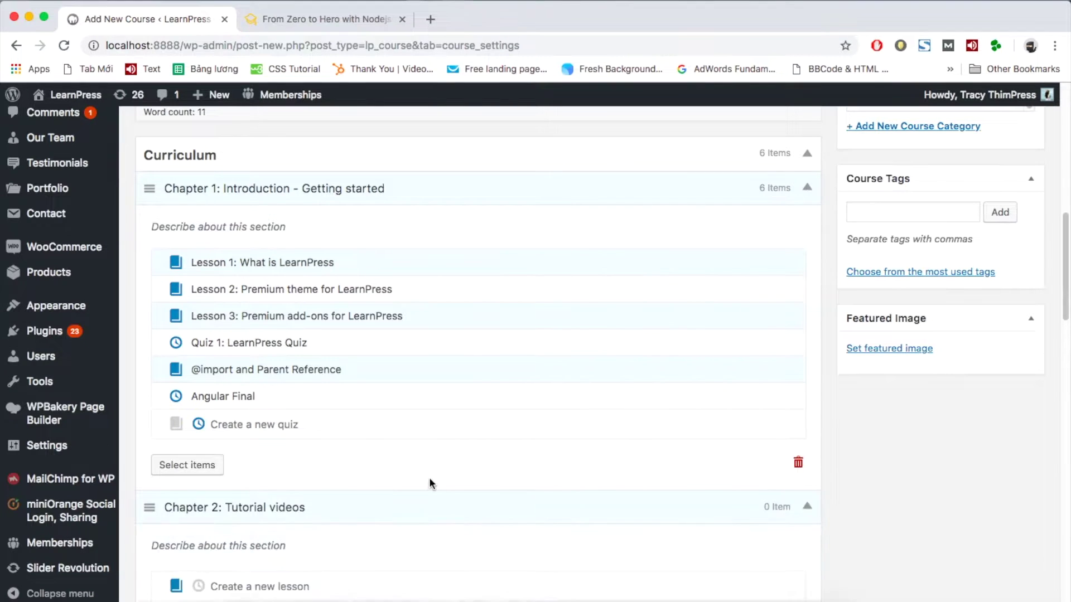
pyautogui.scroll(-5, 432, 483)
pyautogui.scroll(5, 430, 489)
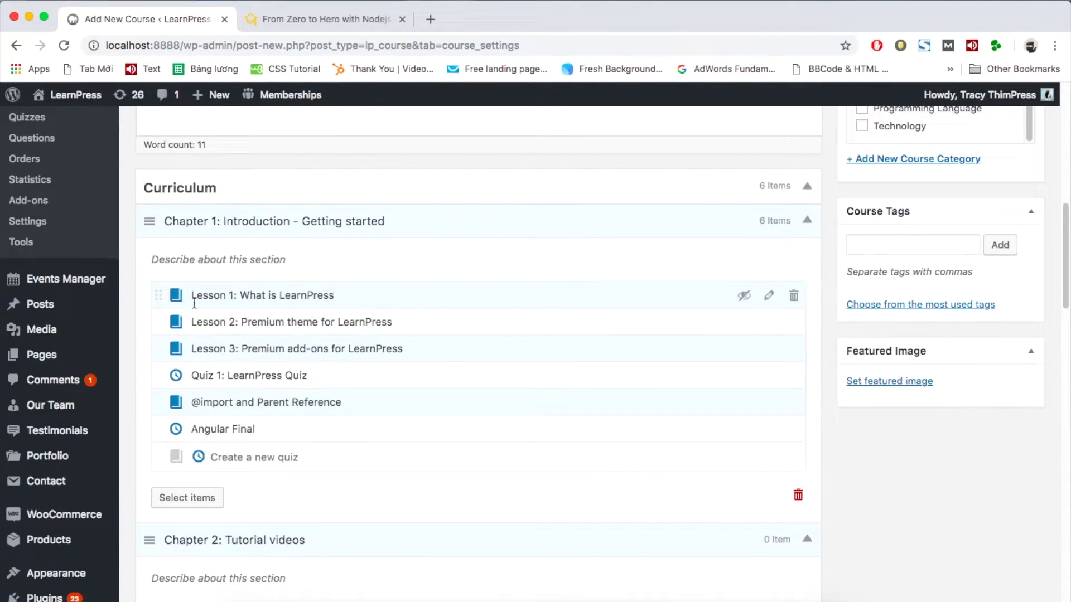
pyautogui.click(749, 300)
pyautogui.moveTo(793, 302)
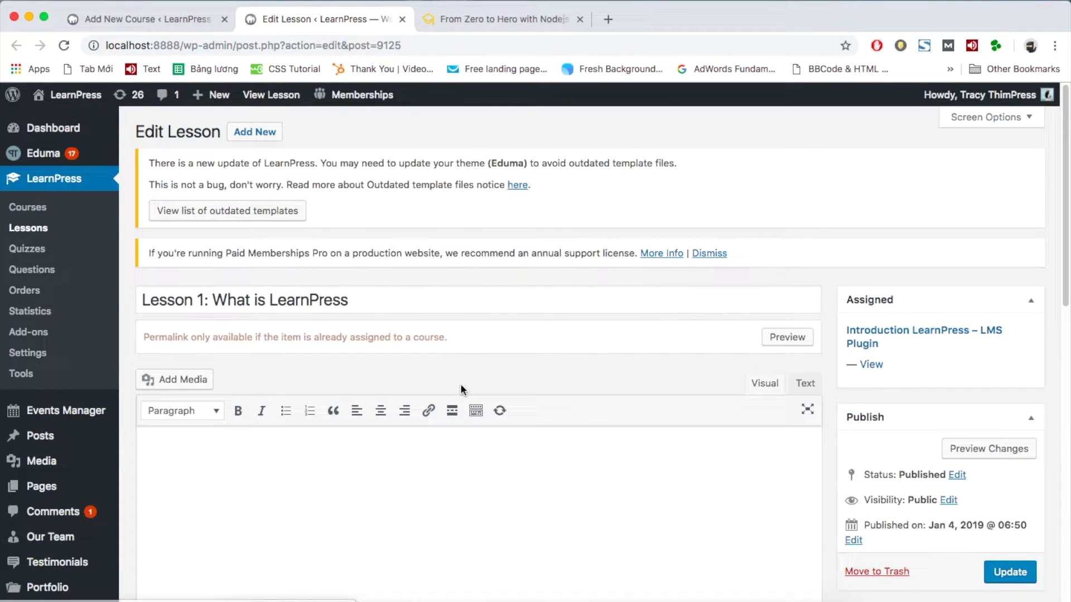
# Add the lesson content line 'Content òf the lesson...'
pyautogui.scroll(-2, 460, 383)
pyautogui.moveTo(368, 192); pyautogui.dragTo(140, 192)
pyautogui.click(382, 263)
pyautogui.scroll(-1, 362, 276)
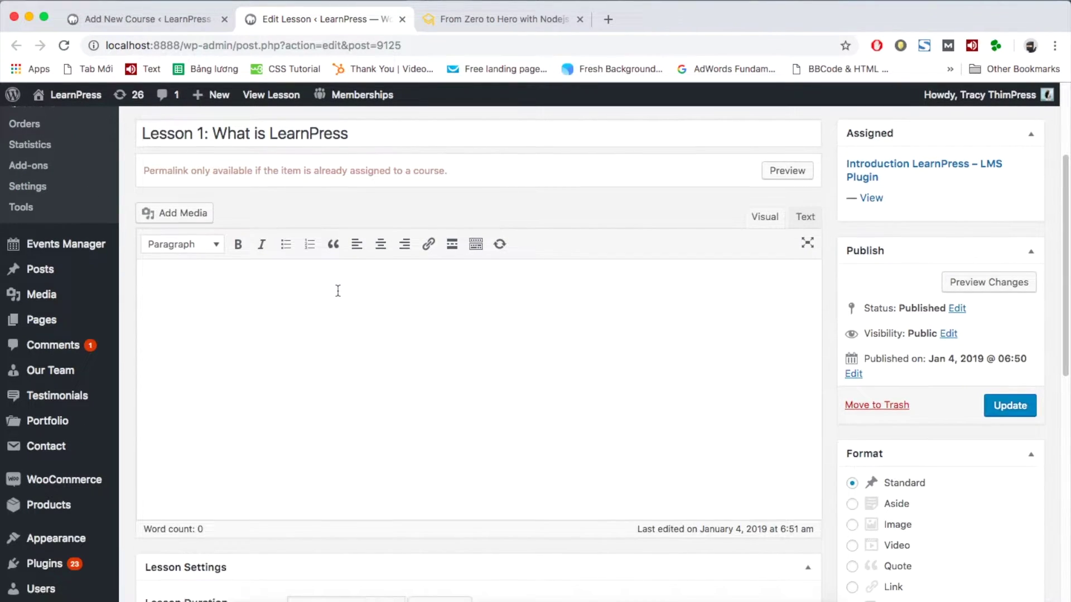
pyautogui.scroll(1, 337, 290)
pyautogui.write('Content ò')
pyautogui.write('f the lesson...')
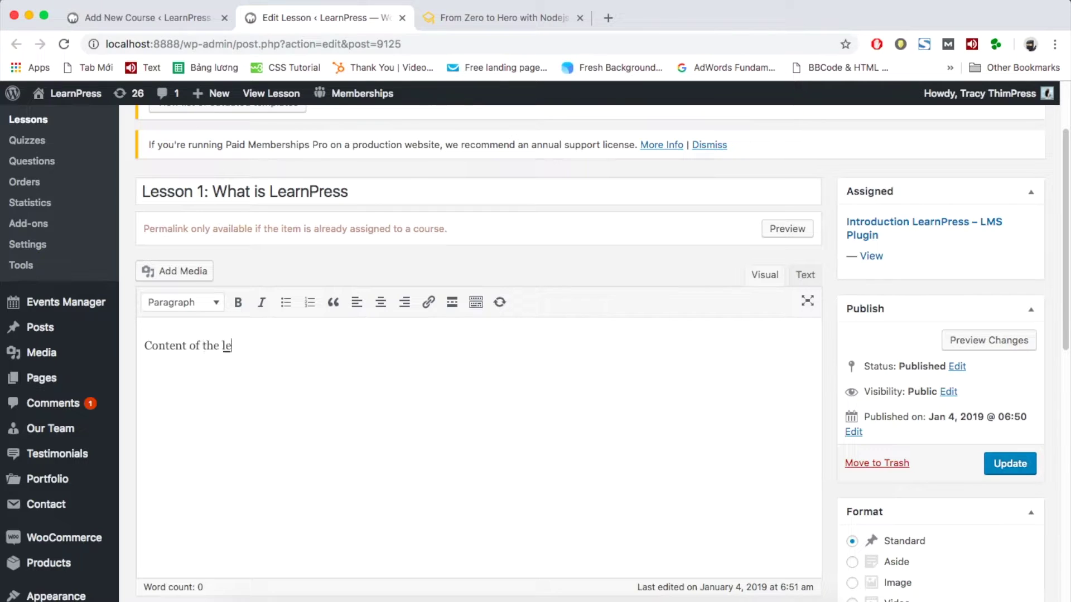
pyautogui.press('Return')
pyautogui.scroll(-6, 664, 314)
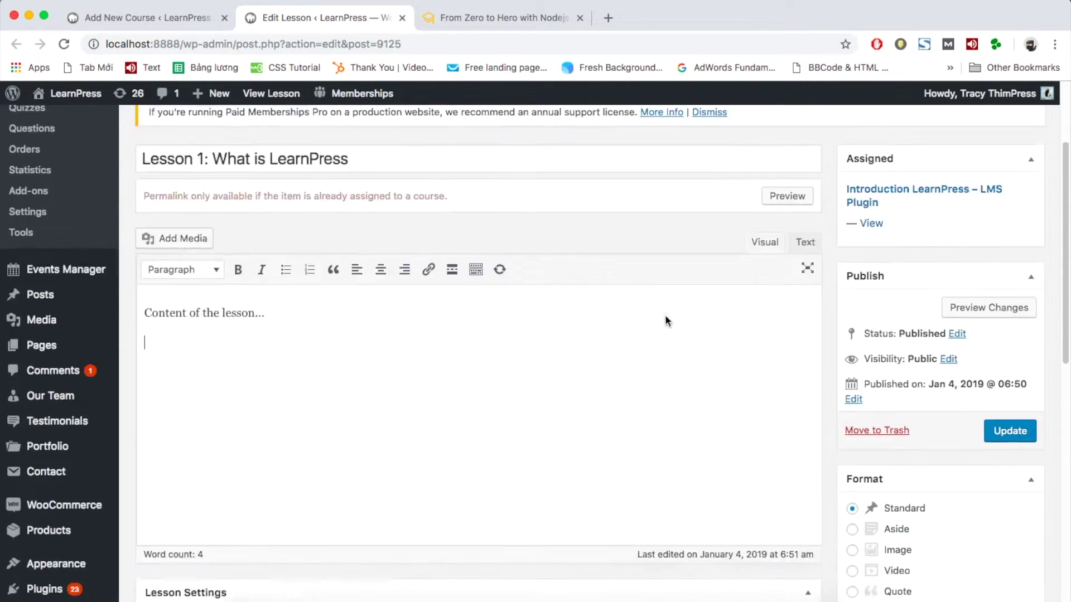
# Set the lesson duration to 30 and turn off its preview
pyautogui.click(378, 357)
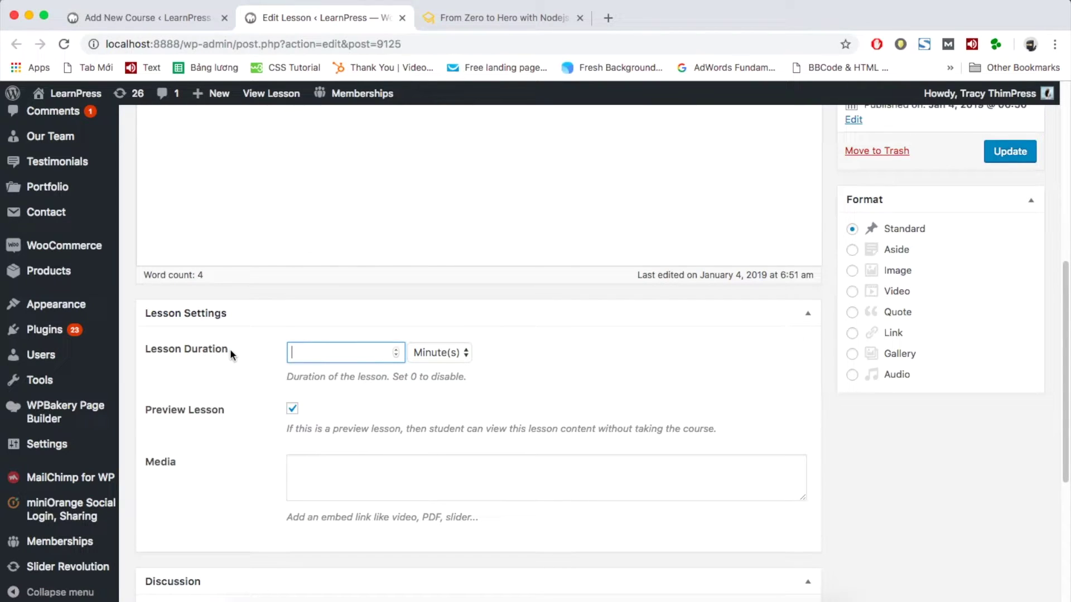
pyautogui.scroll(-1, 230, 349)
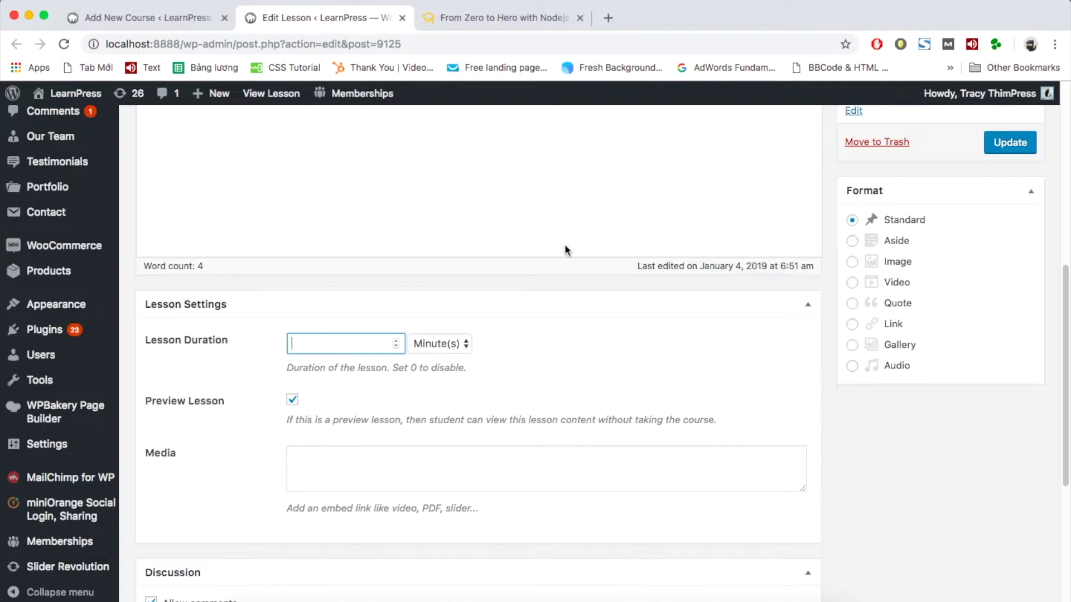
pyautogui.write('30')
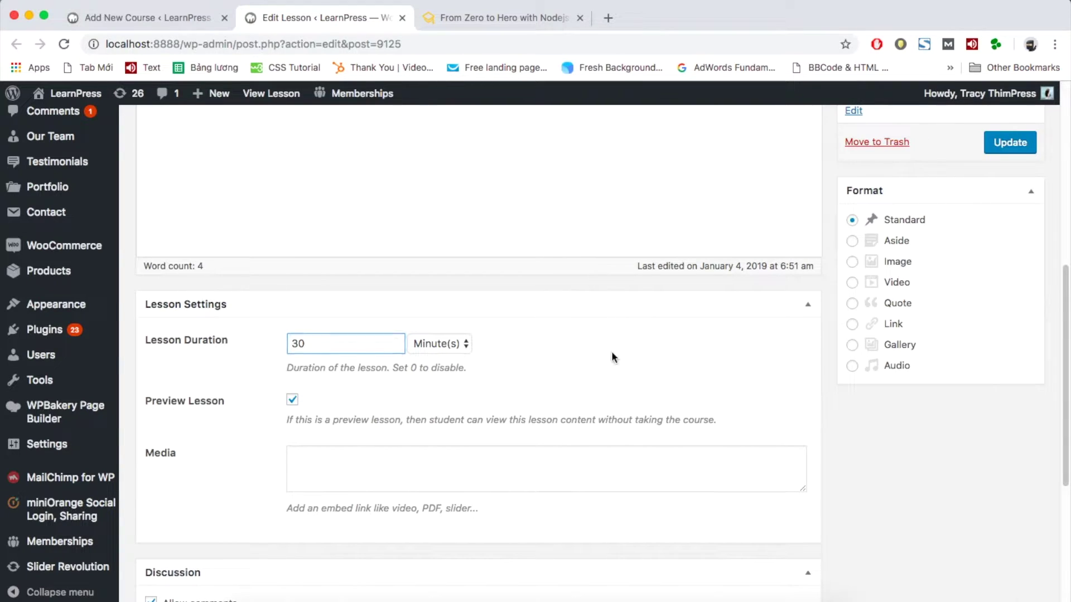
pyautogui.click(628, 358)
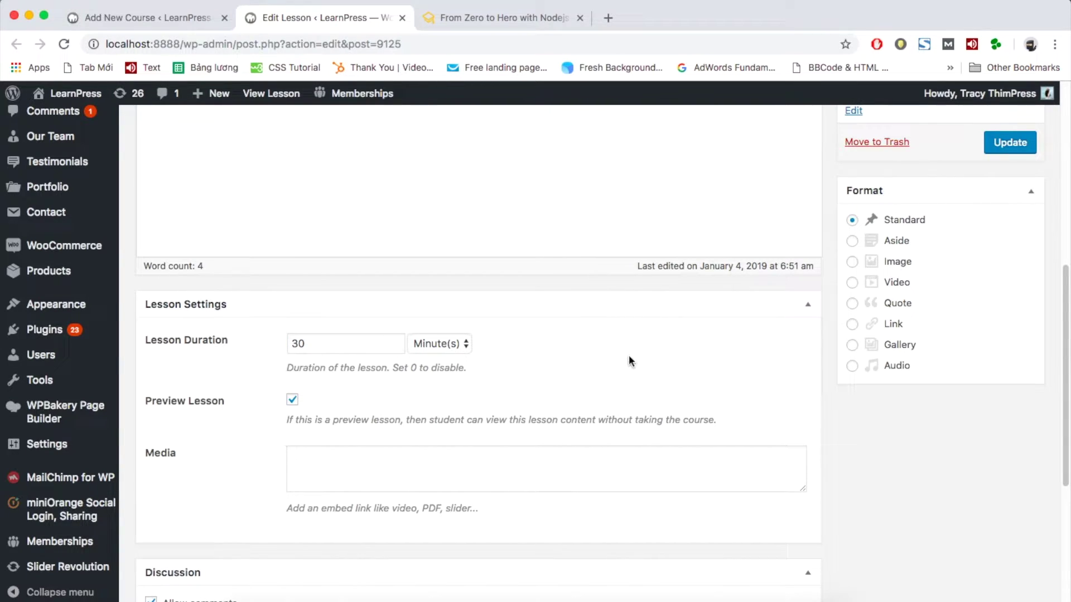
pyautogui.click(296, 409)
# Enter the Media note 'video from Youtube or Vimeo, slide from linkedin.'
pyautogui.scroll(-3, 363, 402)
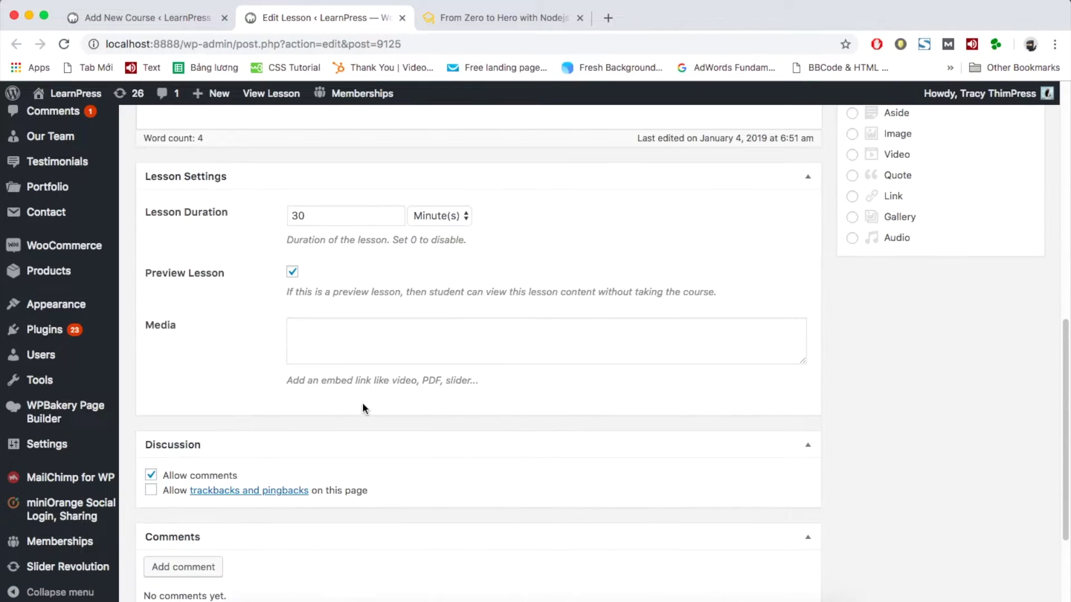
pyautogui.click(333, 345)
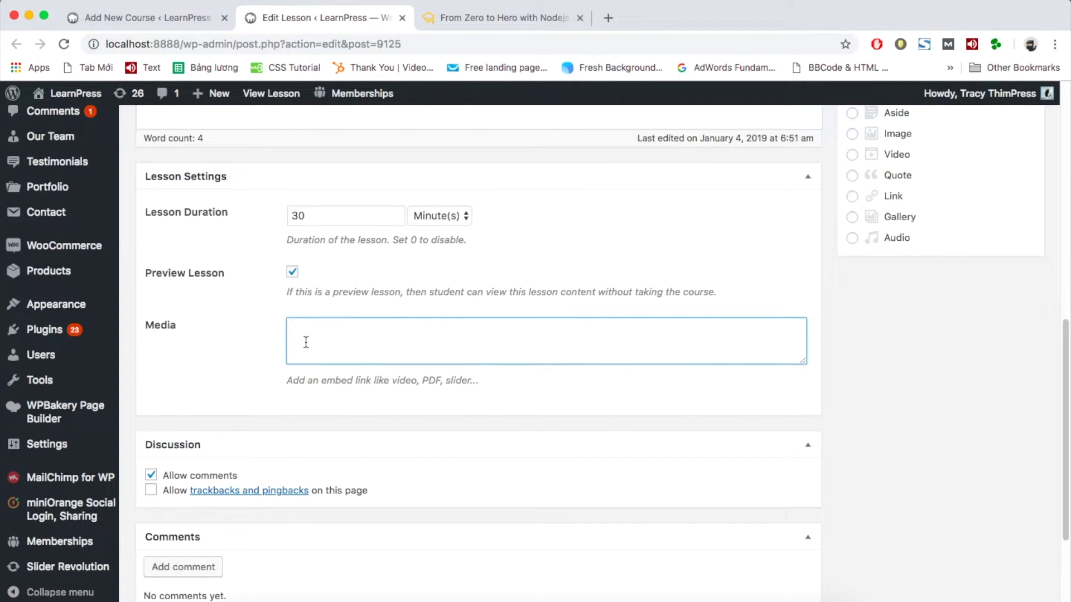
pyautogui.write('video from Youtube o')
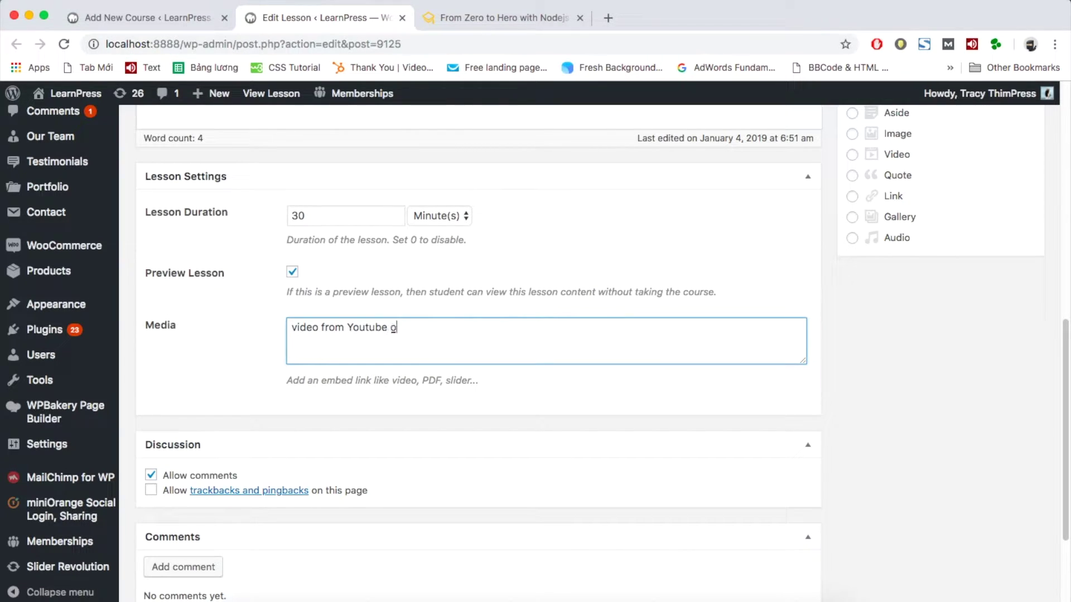
pyautogui.write('r Vimeo, slide from linkedin...')
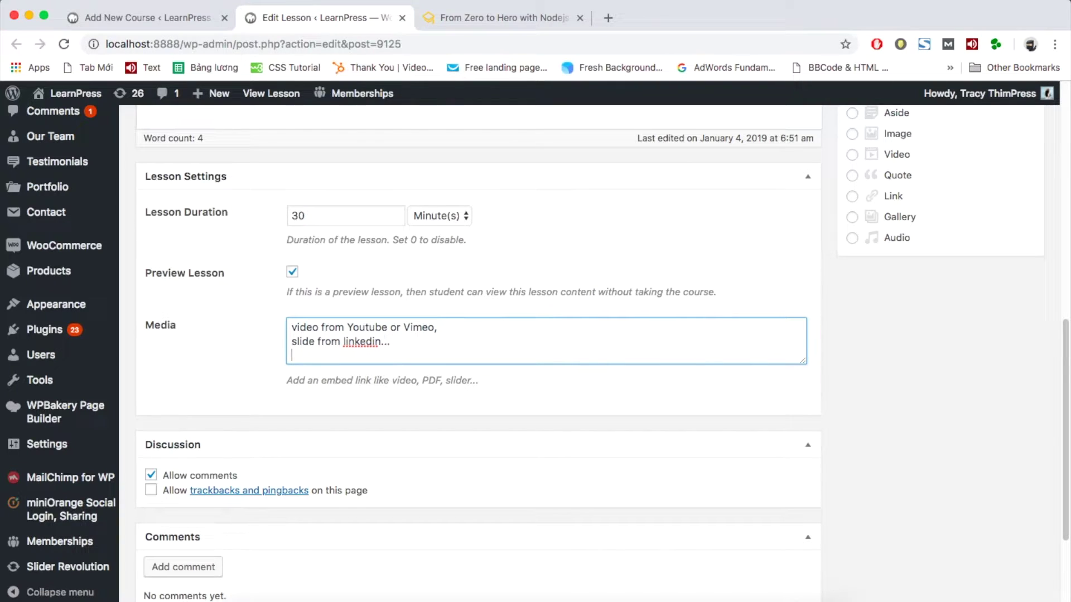
pyautogui.scroll(-3, 753, 168)
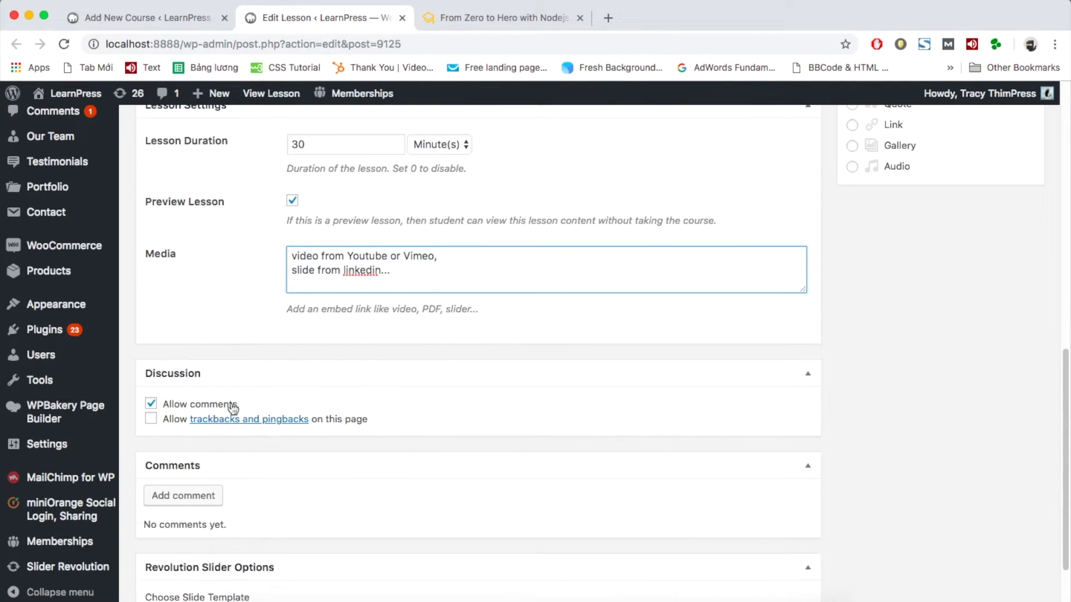
pyautogui.click(607, 18)
# On YouTube, open ThimPress's Eduma WordPress LMS website tutorial video
pyautogui.write('you')
pyautogui.press('Return')
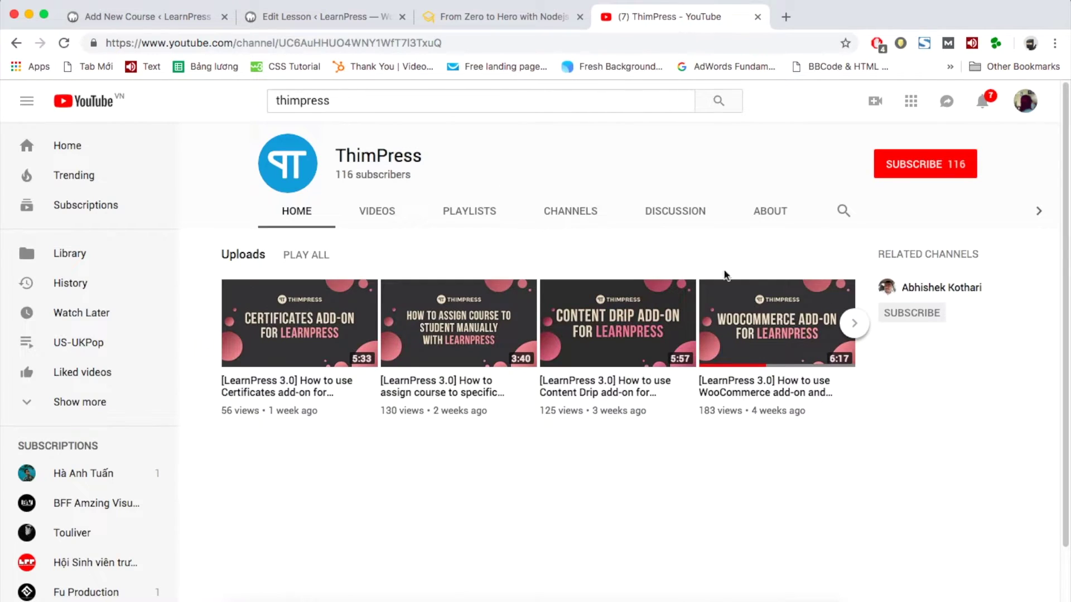
pyautogui.click(857, 329)
pyautogui.click(858, 329)
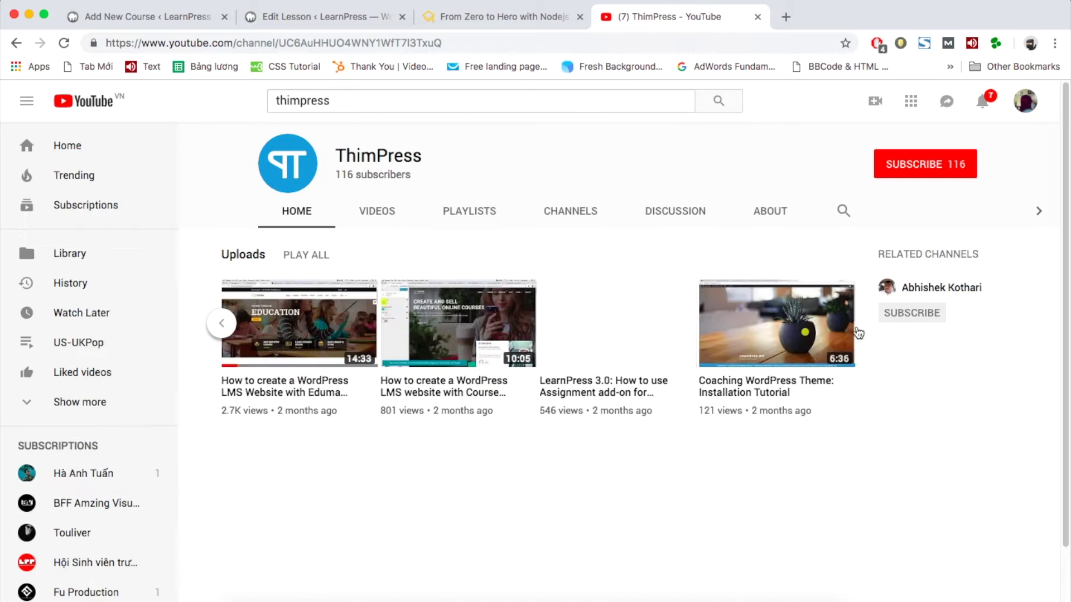
pyautogui.click(325, 381)
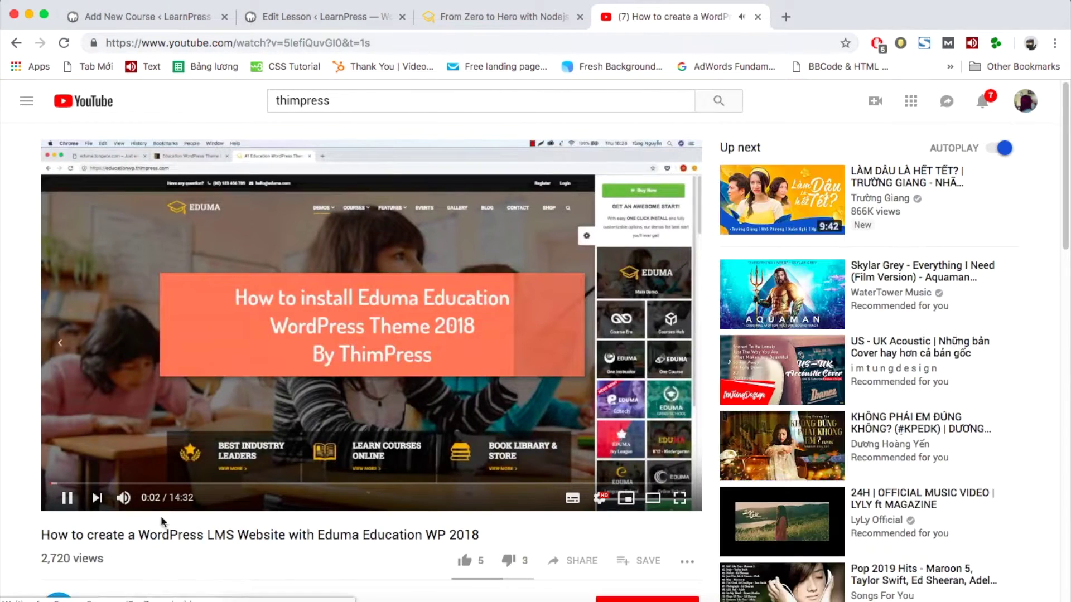
pyautogui.click(68, 499)
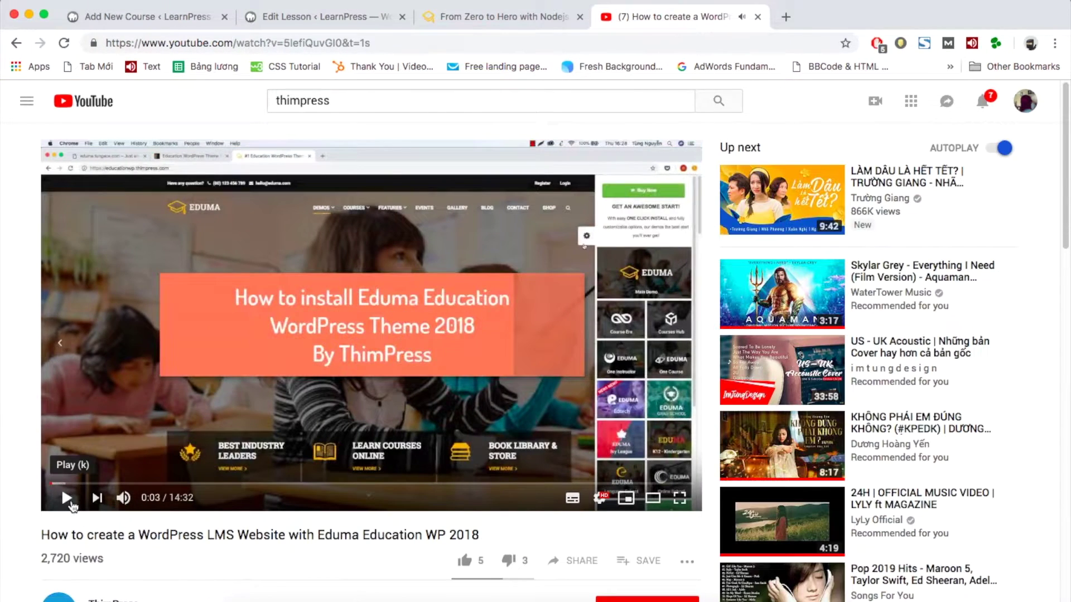
# Copy the video's 560×315 iframe code from Share > Embed
pyautogui.scroll(-3, 71, 501)
pyautogui.click(571, 434)
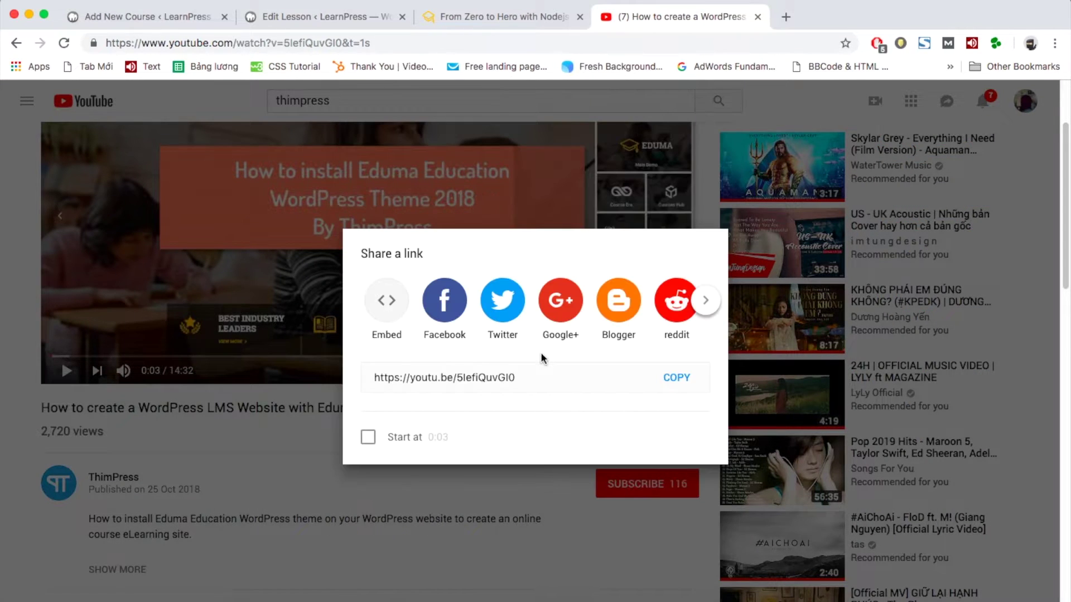
pyautogui.click(385, 304)
pyautogui.click(764, 267)
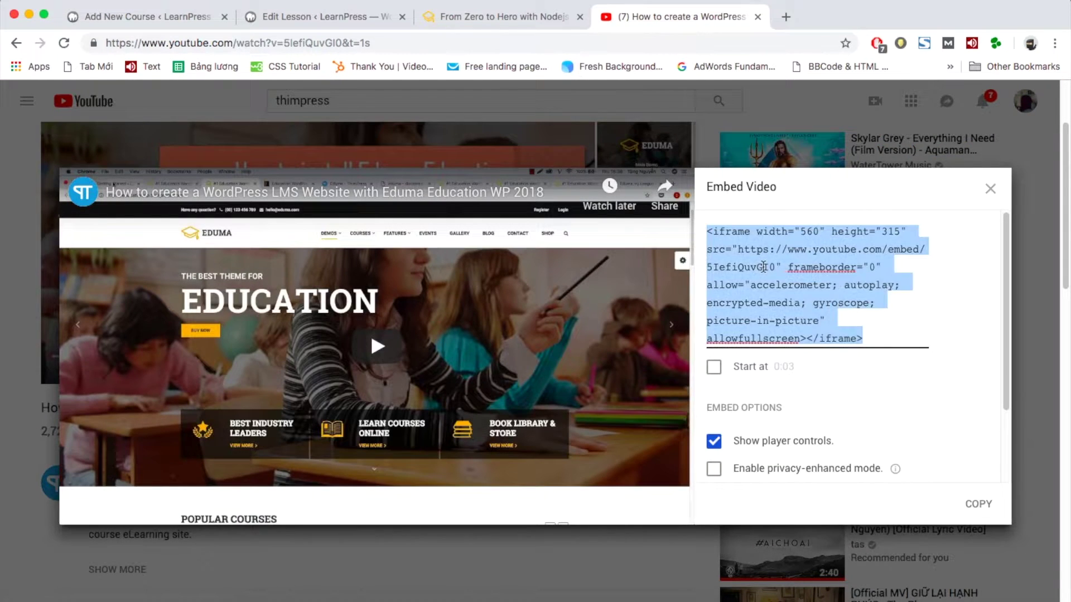
pyautogui.rightClick(764, 267)
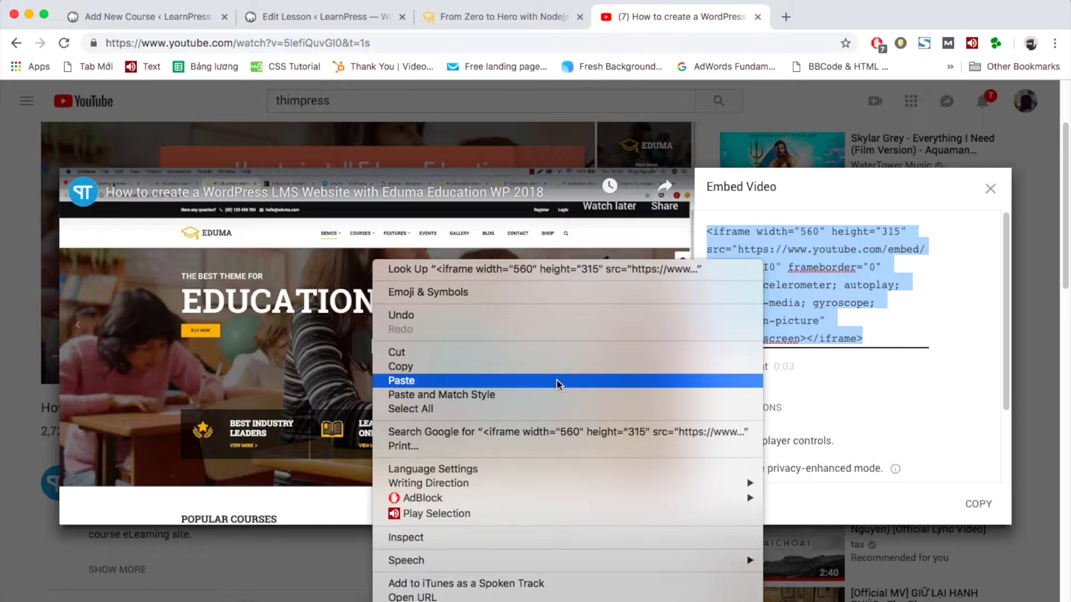
pyautogui.click(518, 368)
pyautogui.scroll(-2, 838, 322)
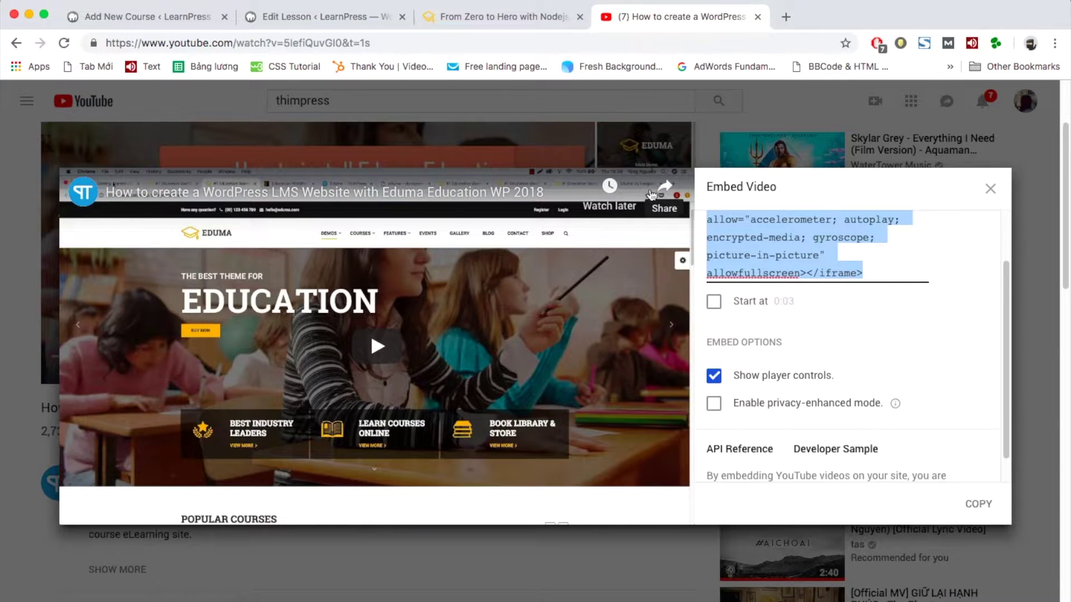
# Replace Lesson 1's Media text with the pasted YouTube iframe code and update the lesson
pyautogui.click(357, 13)
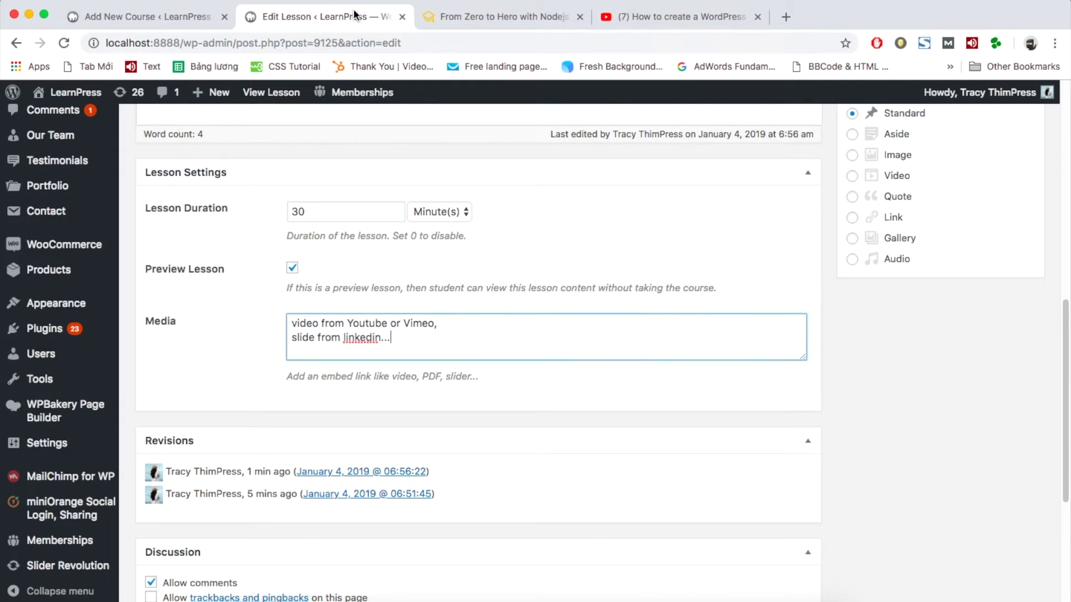
pyautogui.tripleClick(408, 338)
pyautogui.press('super+a')
pyautogui.rightClick(406, 336)
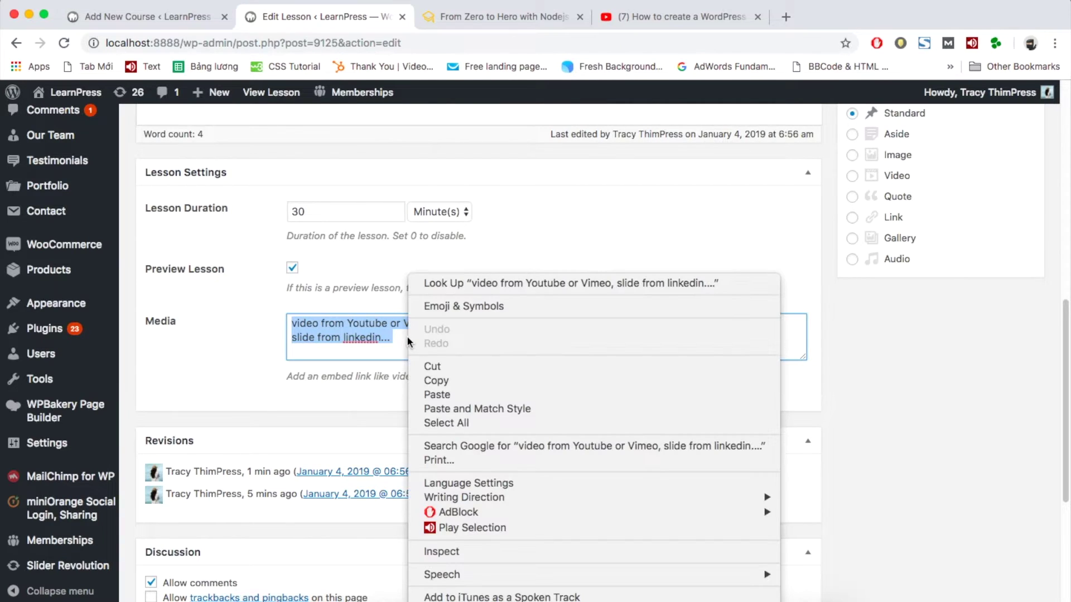
pyautogui.click(434, 395)
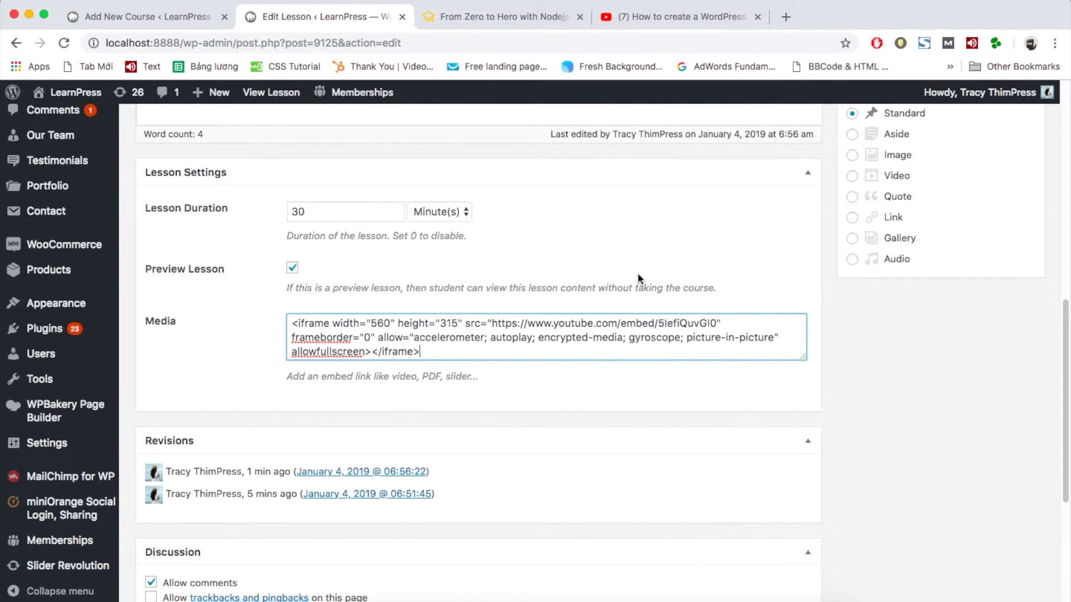
pyautogui.scroll(5, 807, 246)
pyautogui.click(1004, 270)
pyautogui.scroll(5, 634, 260)
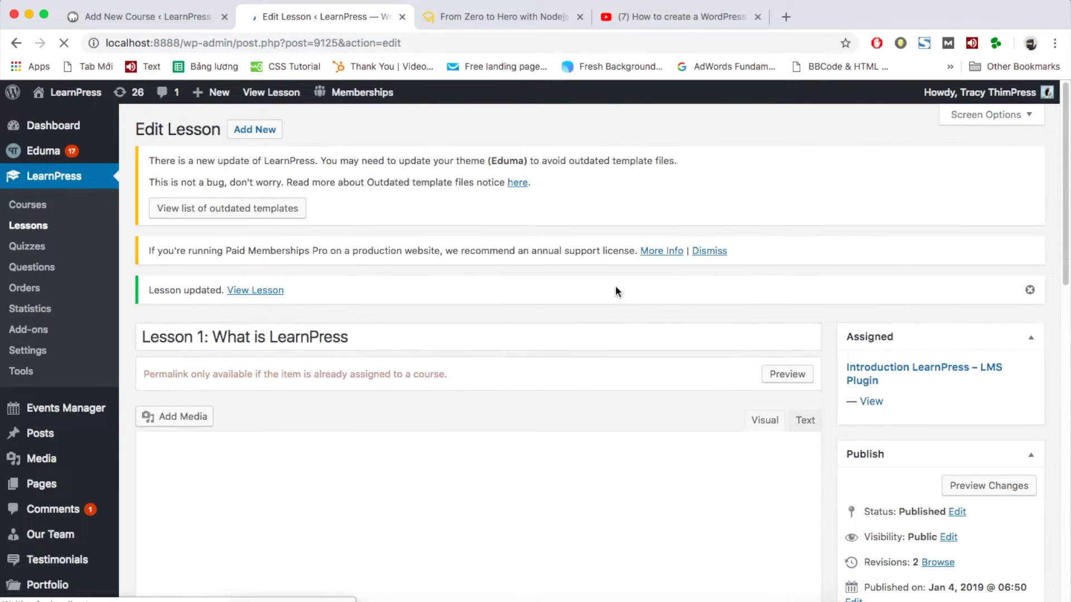
# Check the What is LearnPress lesson page on the front end, playing its embedded video
pyautogui.click(501, 17)
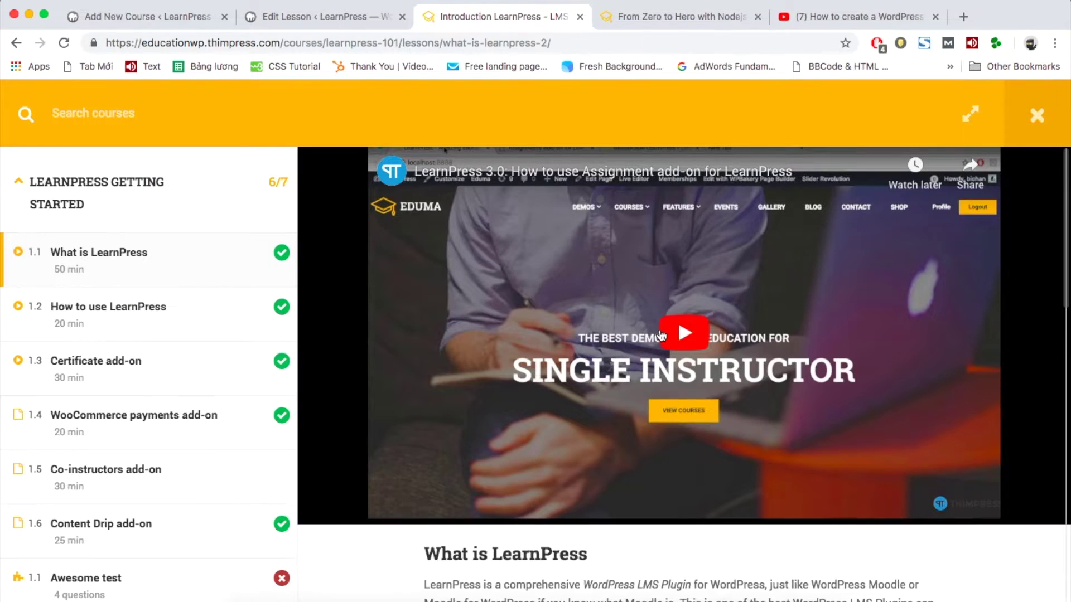
pyautogui.scroll(-10, 662, 336)
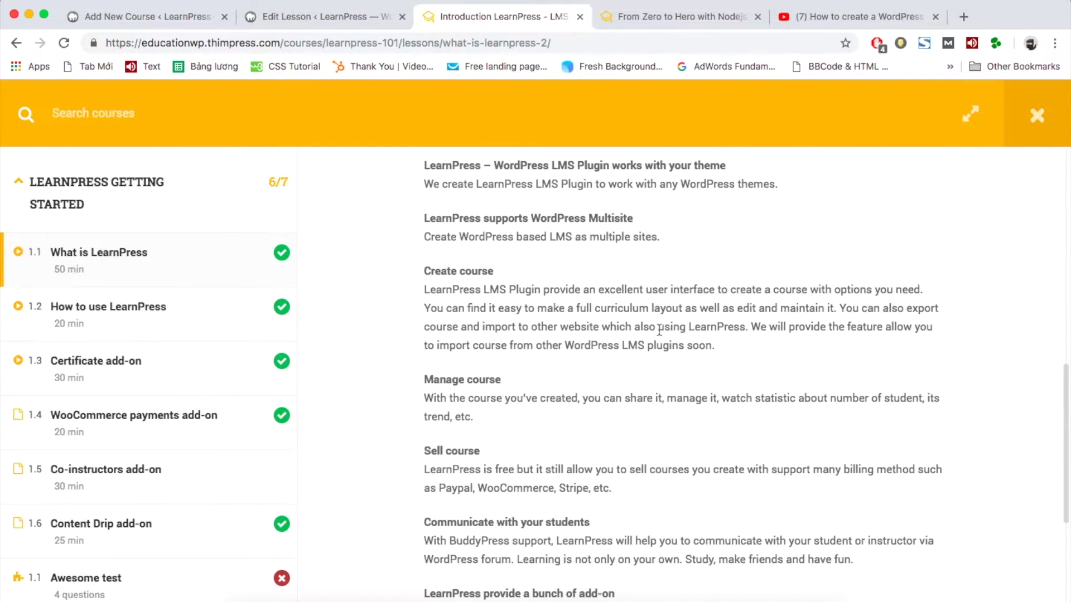
pyautogui.scroll(-4, 616, 446)
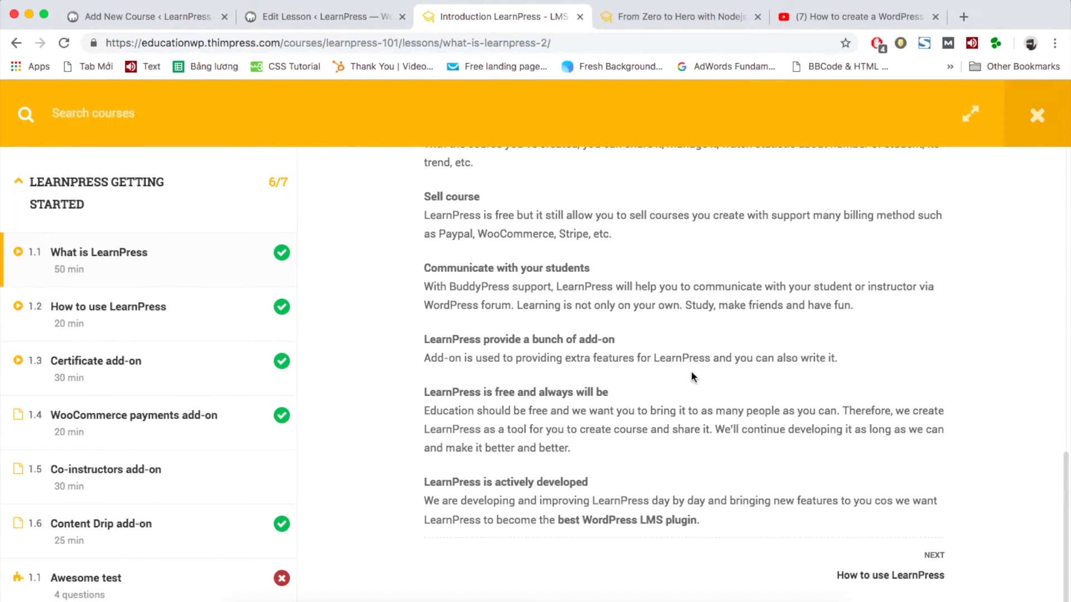
pyautogui.scroll(7, 693, 378)
pyautogui.scroll(10, 640, 330)
pyautogui.click(399, 373)
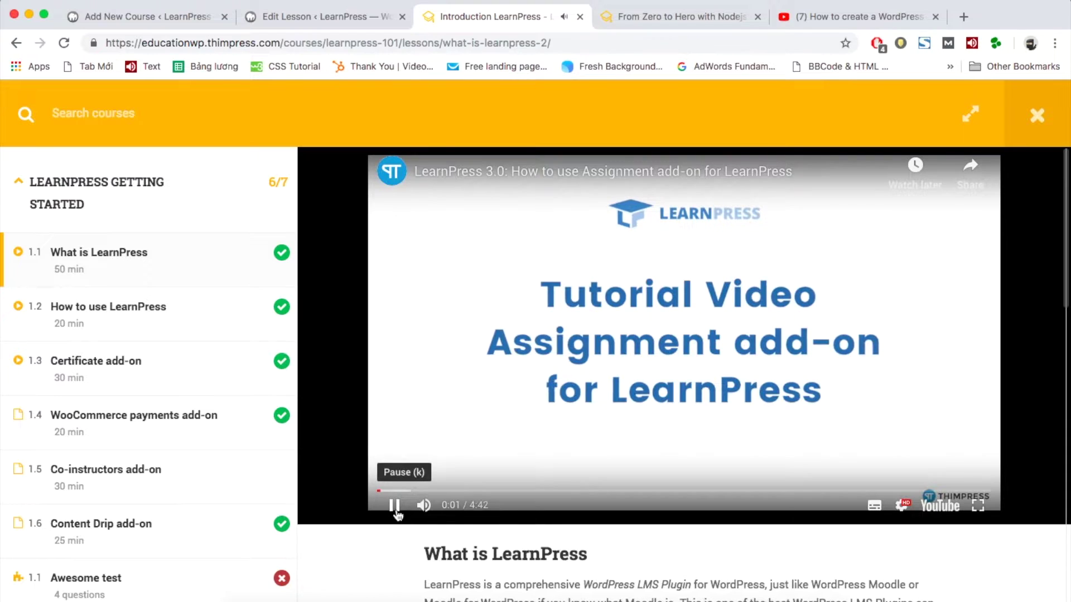
pyautogui.click(396, 505)
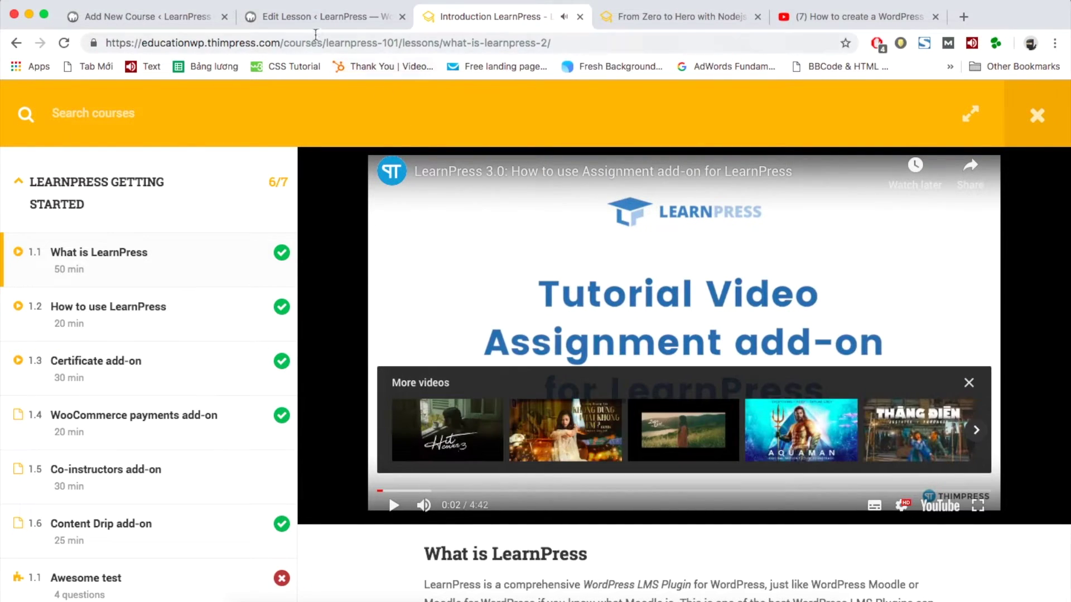
pyautogui.click(402, 17)
pyautogui.click(149, 23)
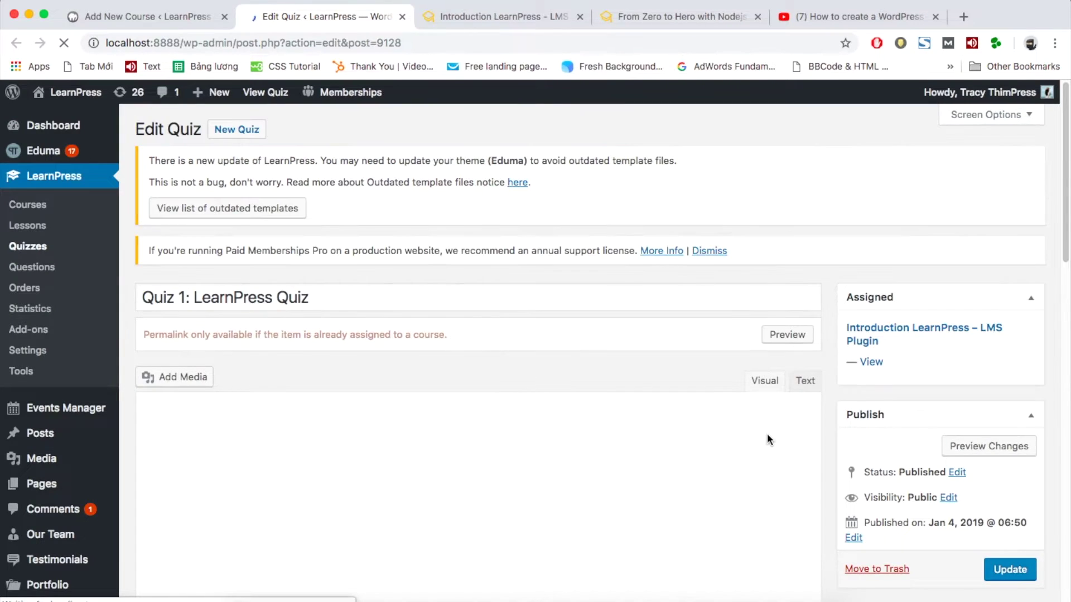
# Begin Quiz 1's description: 'Description of the quiz (number of questions, length of the quiz, passing grade, etc.'
pyautogui.scroll(-3, 475, 367)
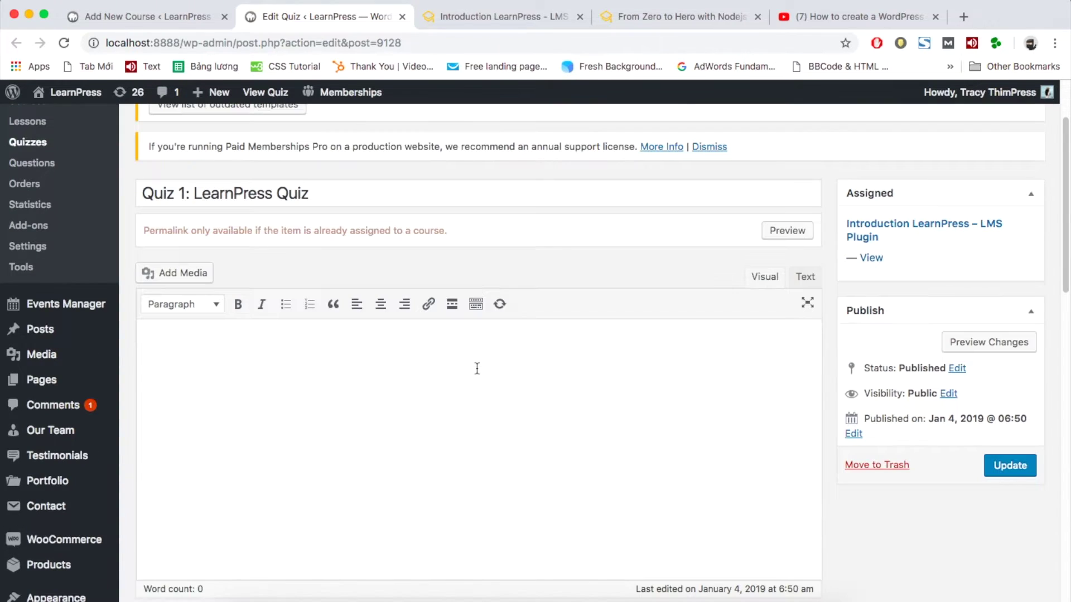
pyautogui.click(469, 390)
pyautogui.write('Description of the quiz')
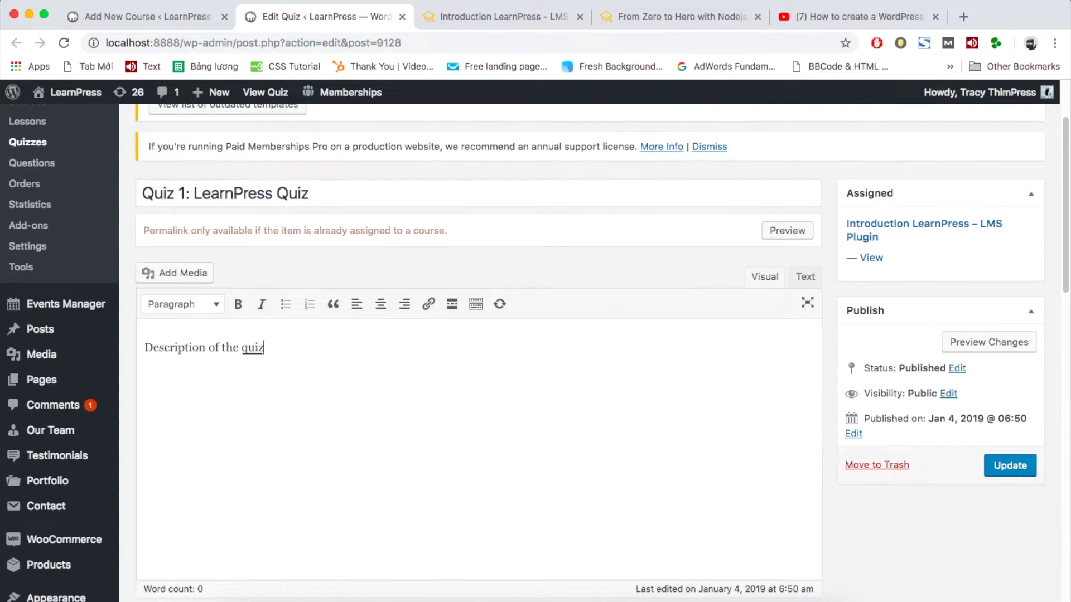
pyautogui.write(' (number of questions, ')
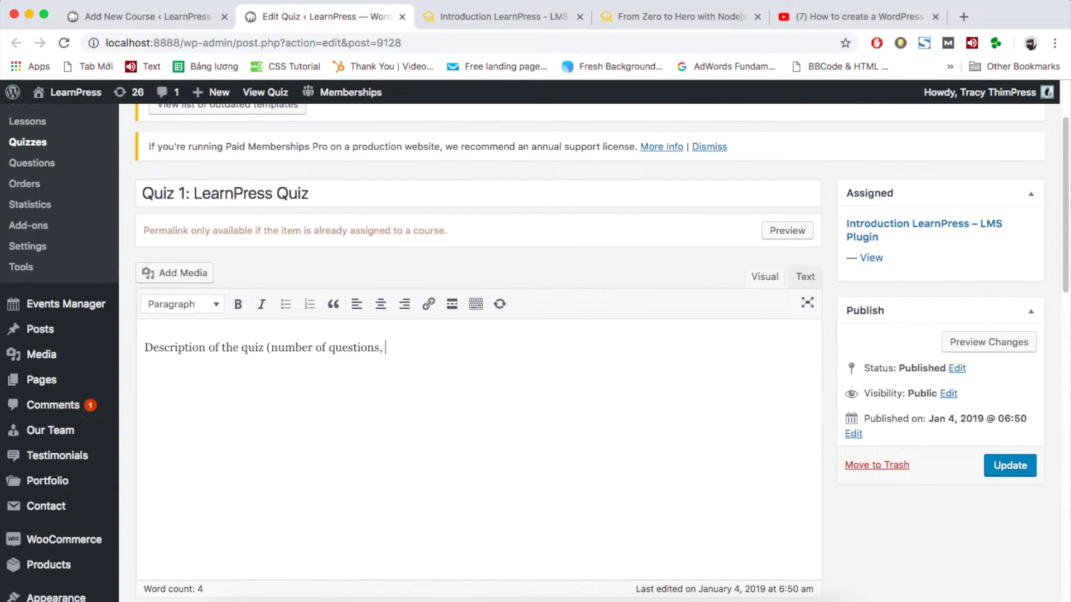
pyautogui.write('length of the quiz, pas')
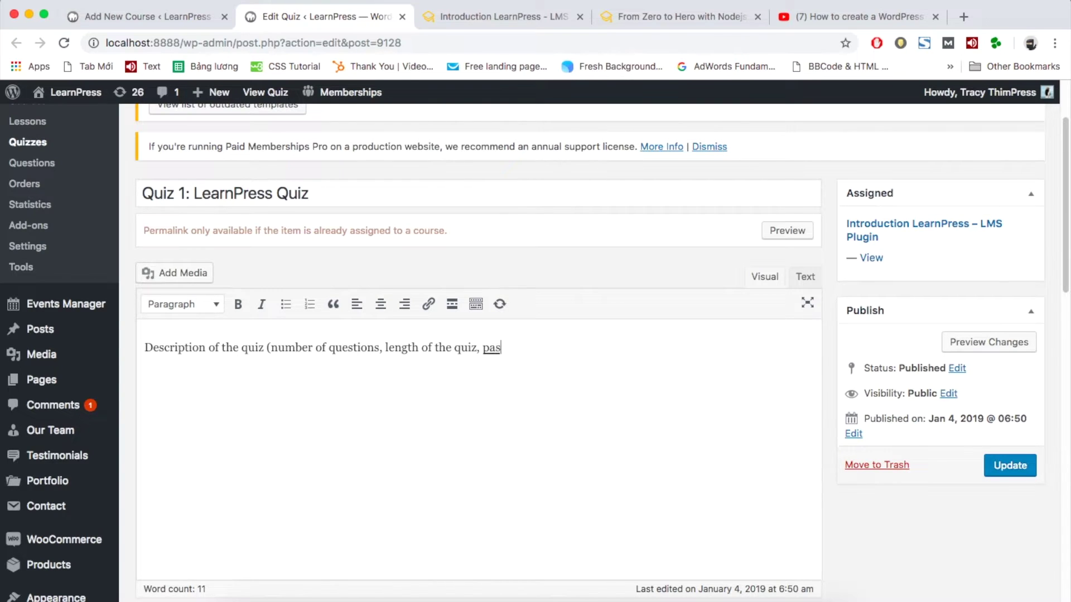
pyautogui.write('sing grade, etc.)')
# Add 'Question 1: What is LearnPress?' to the quiz as a True Or False question
pyautogui.scroll(-5, 501, 384)
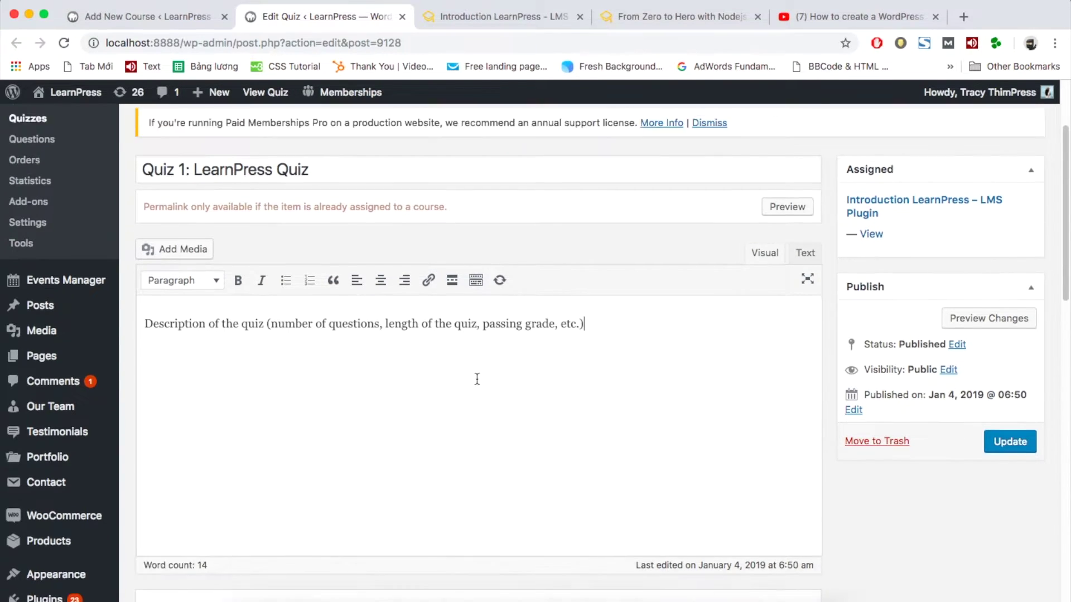
pyautogui.scroll(-3, 510, 402)
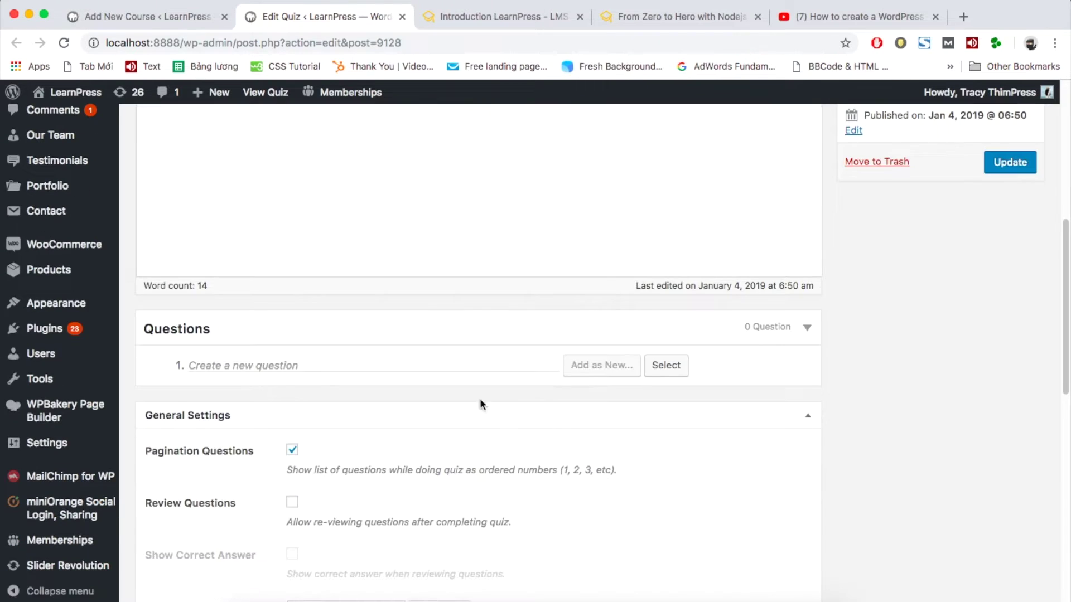
pyautogui.click(240, 366)
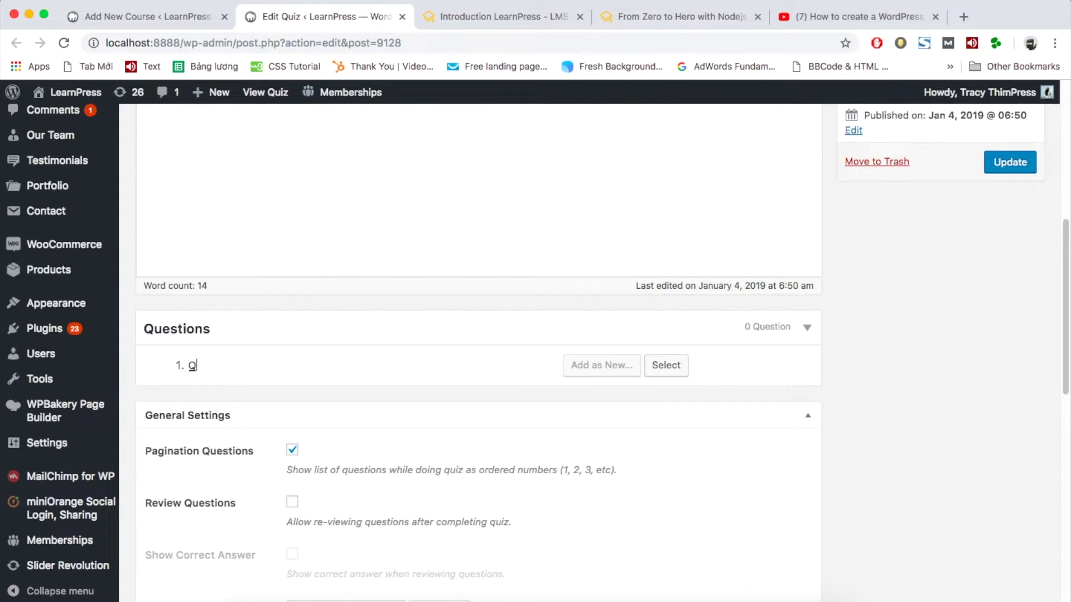
pyautogui.write('Question 1: What is LearnPress?')
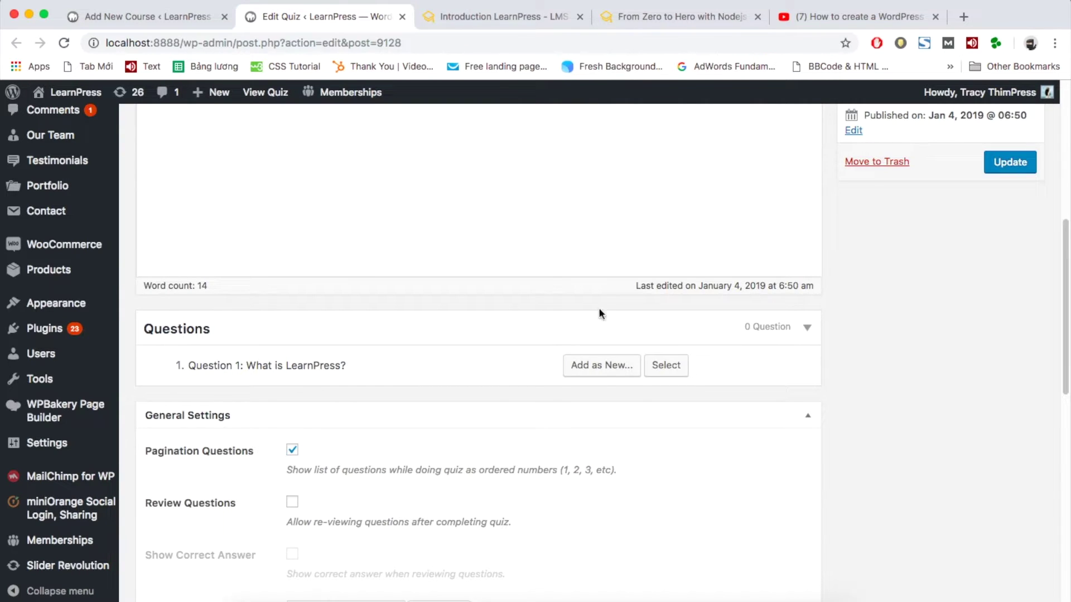
pyautogui.moveTo(632, 368)
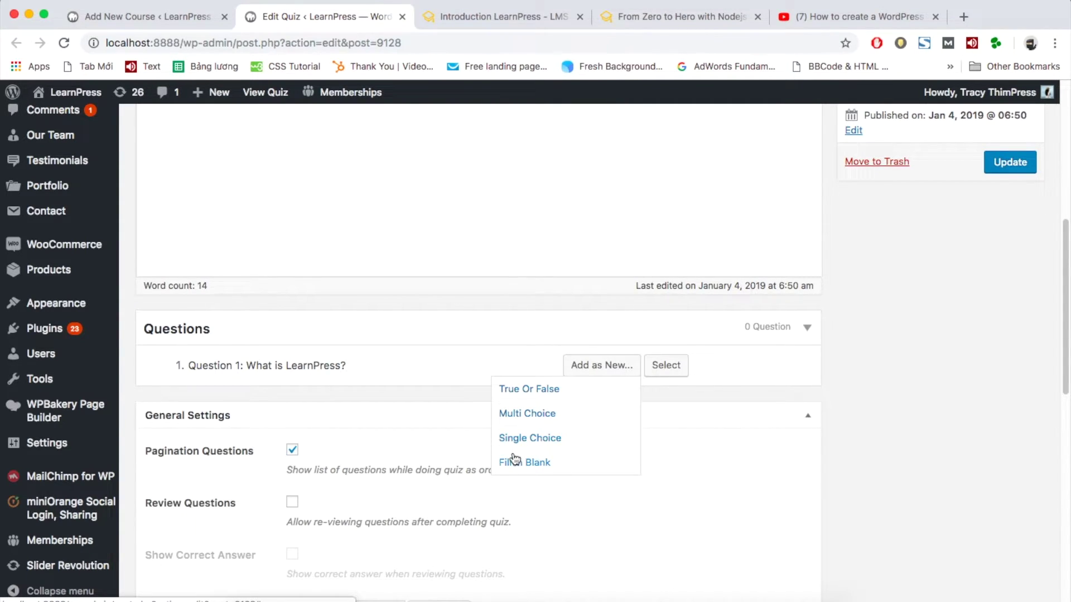
pyautogui.click(532, 391)
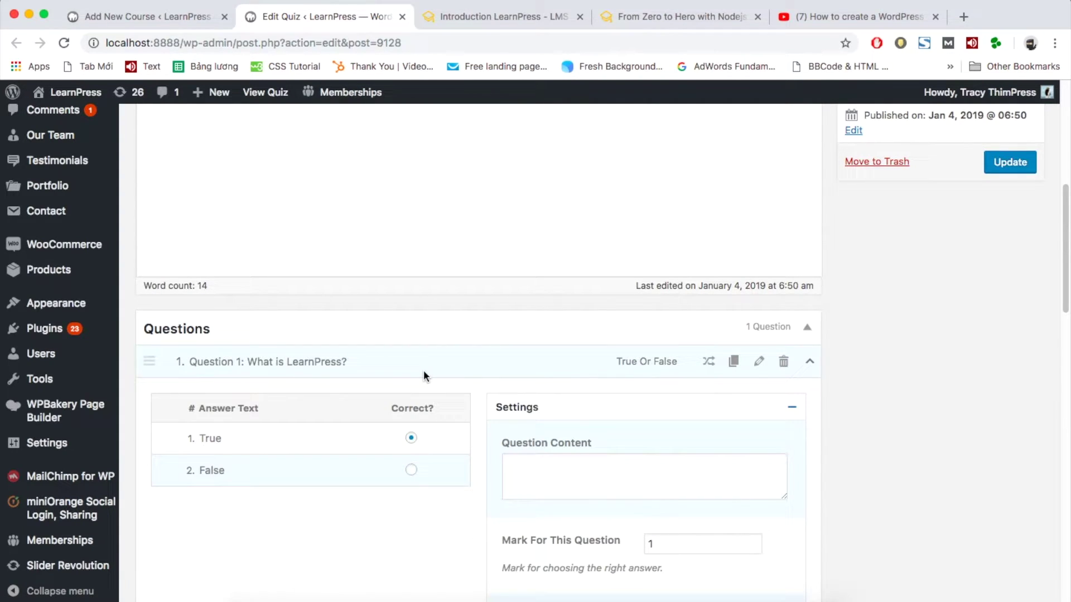
# Keep True as the correct answer and enter the content 'Content of Question...'
pyautogui.scroll(-3, 424, 369)
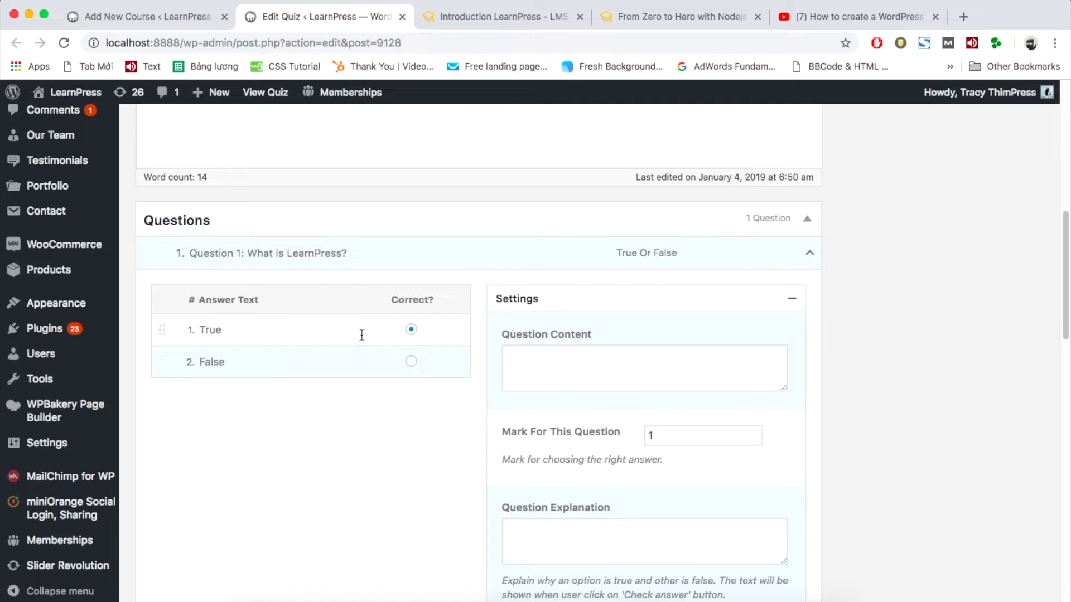
pyautogui.click(412, 363)
pyautogui.click(411, 330)
pyautogui.scroll(-3, 413, 335)
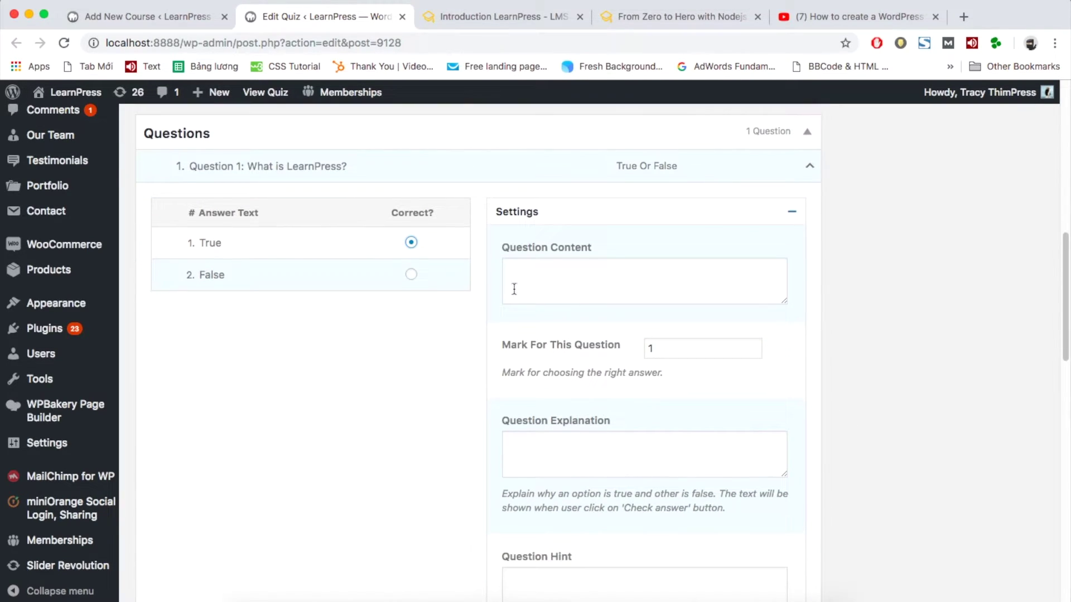
pyautogui.click(584, 277)
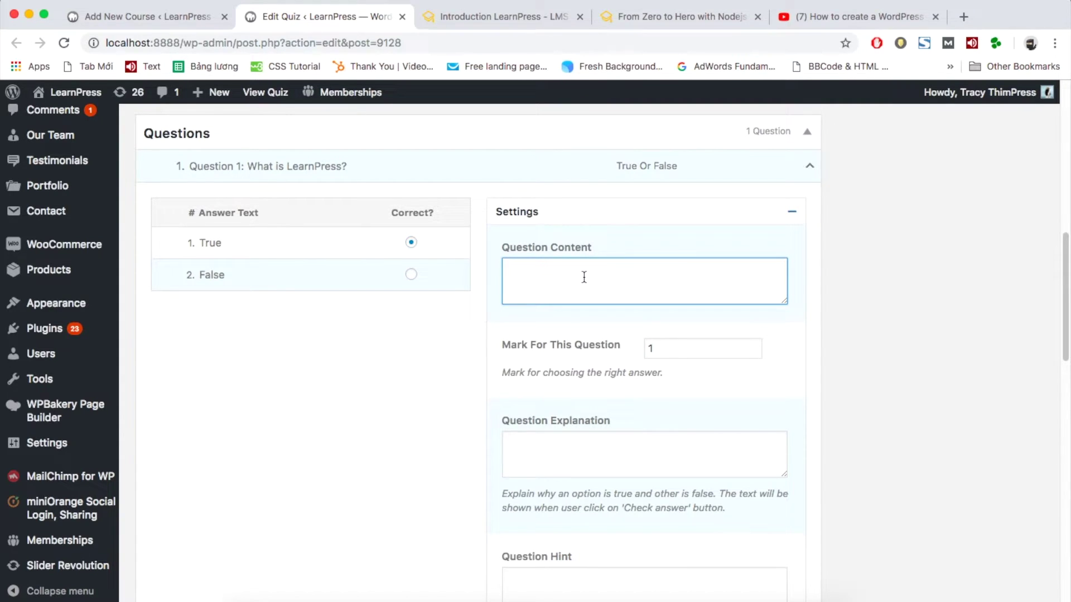
pyautogui.write('Content of Question...')
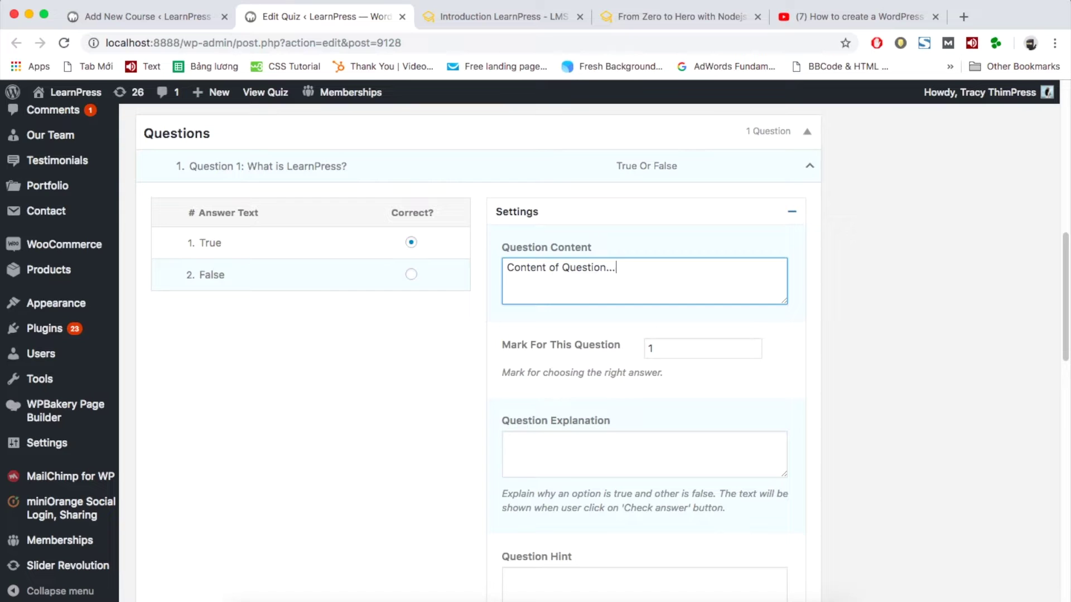
# Review the question's mark and explanation fields, then collapse its settings
pyautogui.scroll(-2, 558, 360)
pyautogui.click(688, 287)
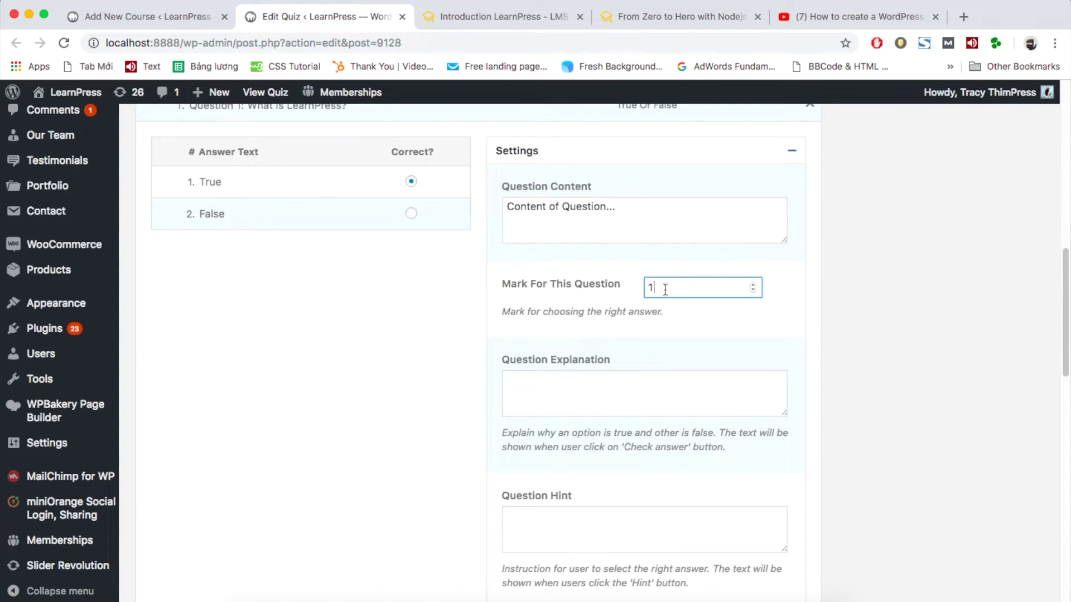
pyautogui.scroll(-2, 646, 312)
pyautogui.click(644, 329)
pyautogui.scroll(-4, 562, 375)
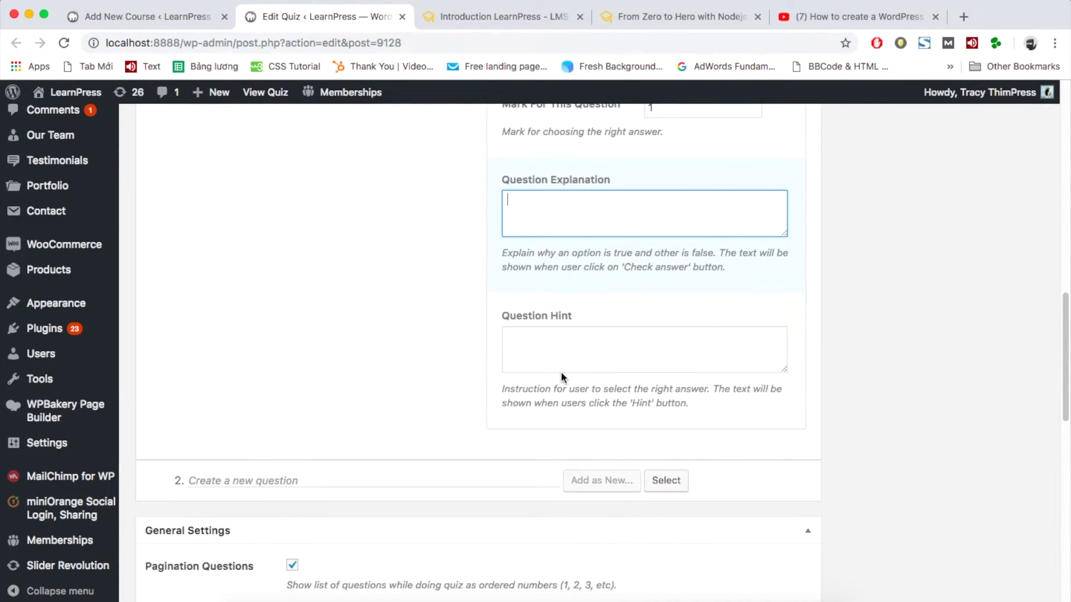
pyautogui.scroll(10, 561, 372)
pyautogui.click(791, 273)
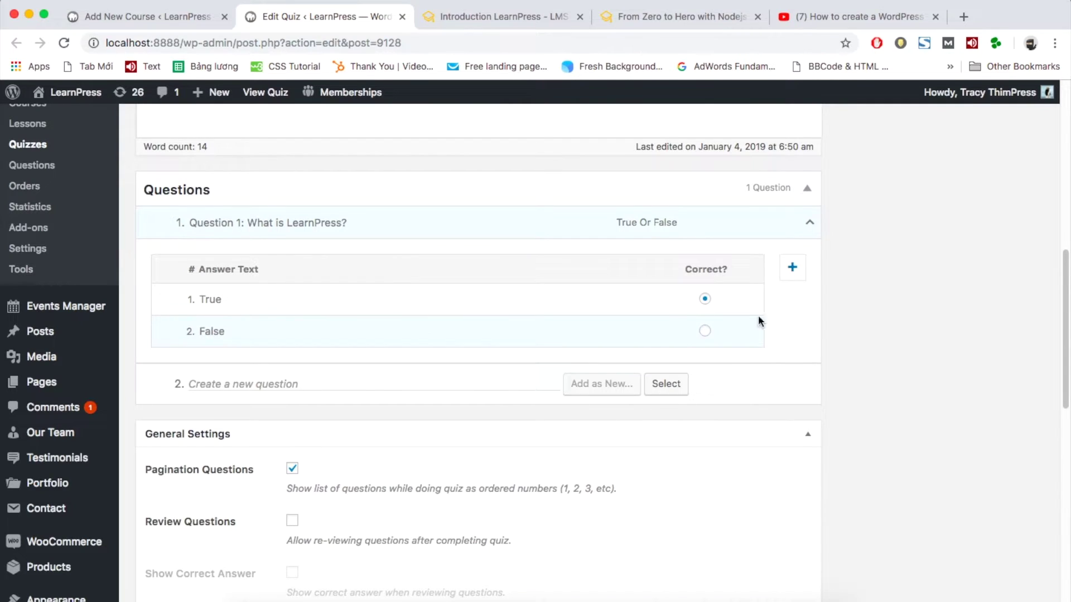
# Add 'Question 2: What is Eduma?' as a Multi Choice question
pyautogui.click(402, 384)
pyautogui.write('Question 2: ')
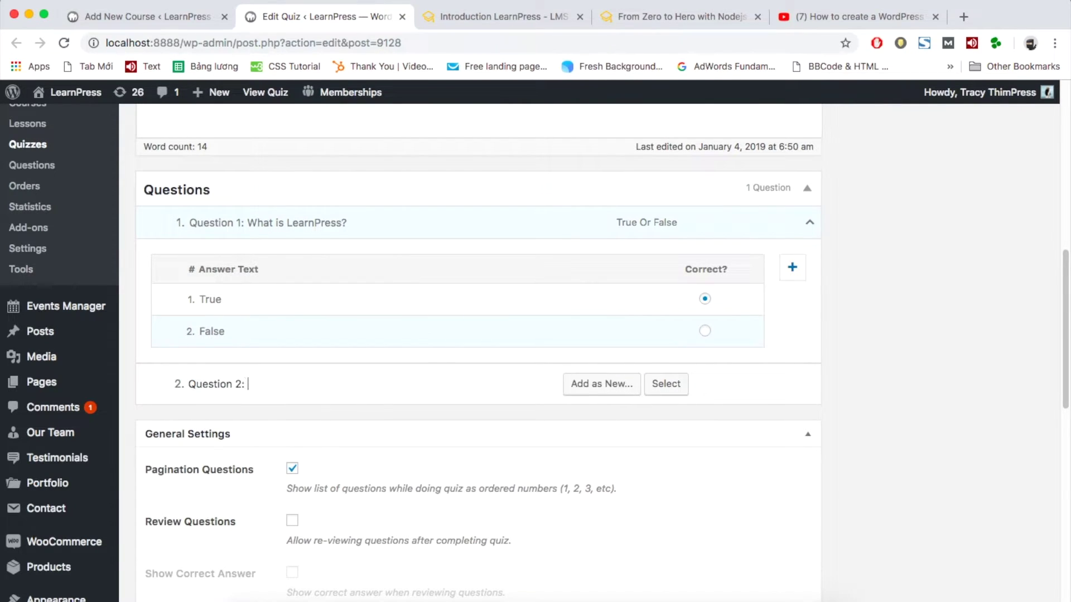
pyautogui.write('What is Eduma?')
pyautogui.moveTo(602, 383)
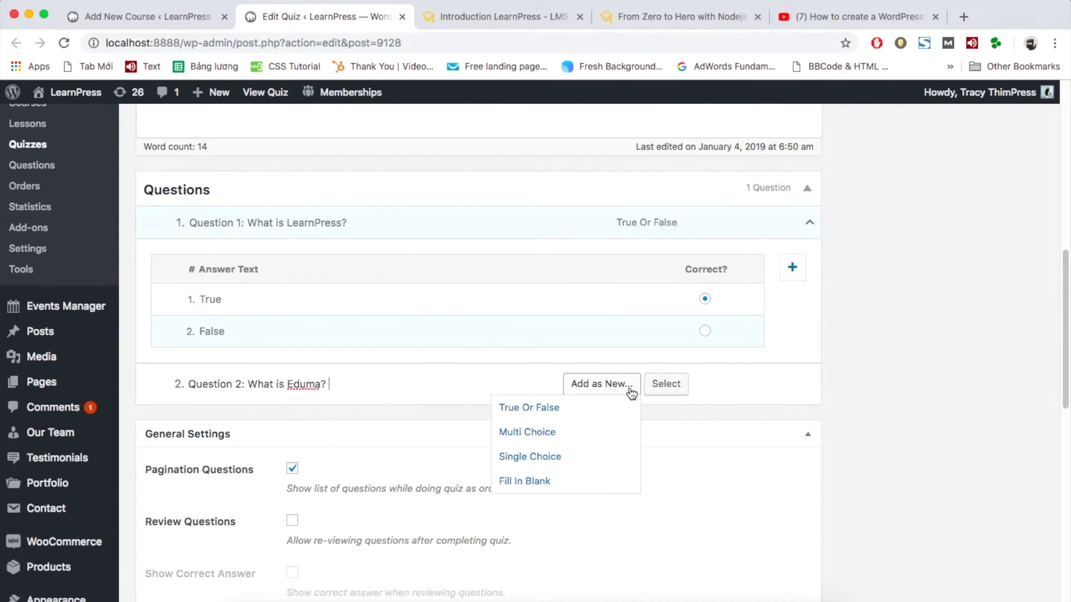
pyautogui.click(530, 434)
# Replace the three answers with WordPress LMS Theme, Education WordPress Theme and Hotel WordPress Theme
pyautogui.scroll(2, 428, 390)
pyautogui.tripleClick(264, 286)
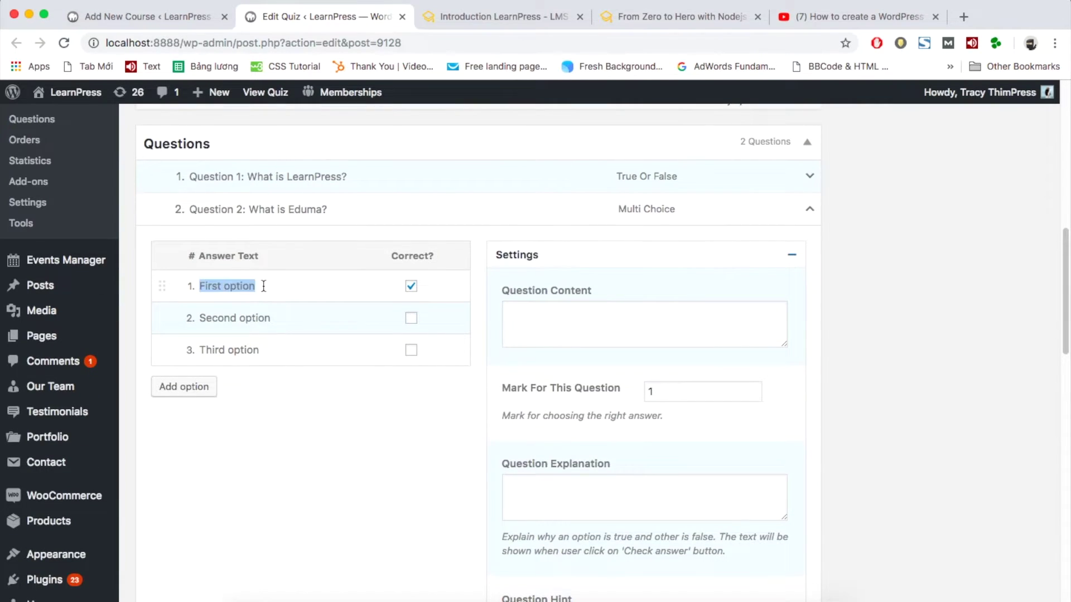
pyautogui.write('WordPress LMS ')
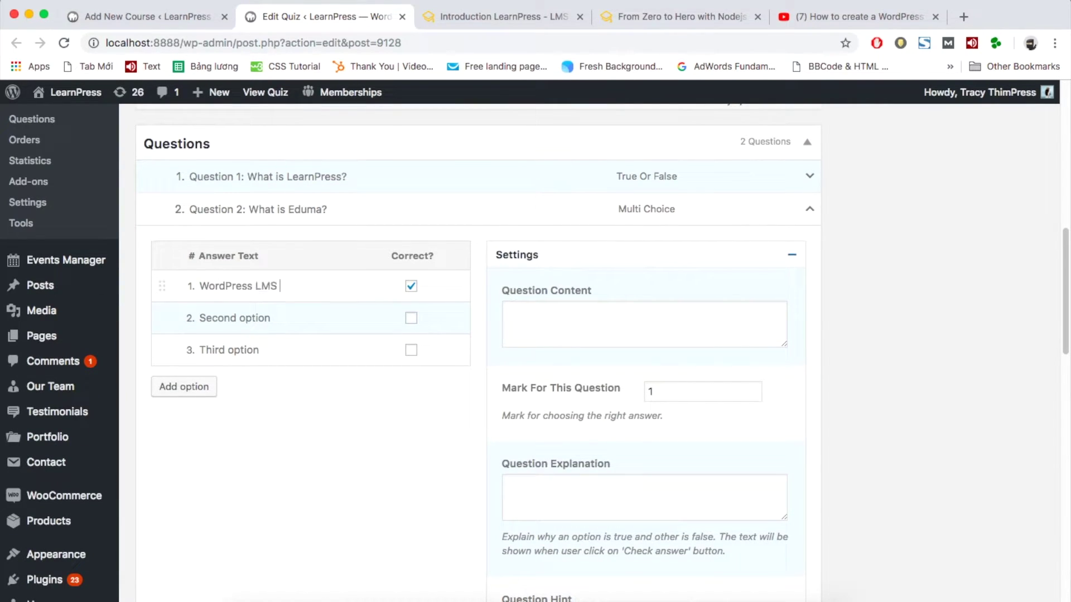
pyautogui.write('Theme')
pyautogui.tripleClick(278, 317)
pyautogui.write('Education WOrd')
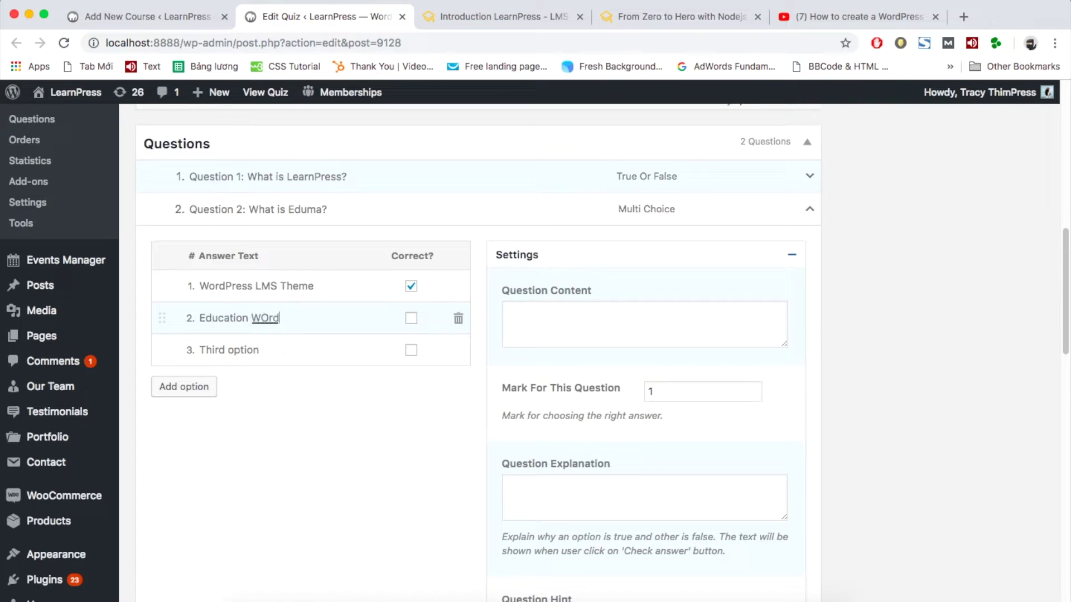
pyautogui.press('BackSpace')
pyautogui.press('BackSpace')
pyautogui.press('BackSpace')
pyautogui.write('ordPress Theme')
pyautogui.tripleClick(289, 350)
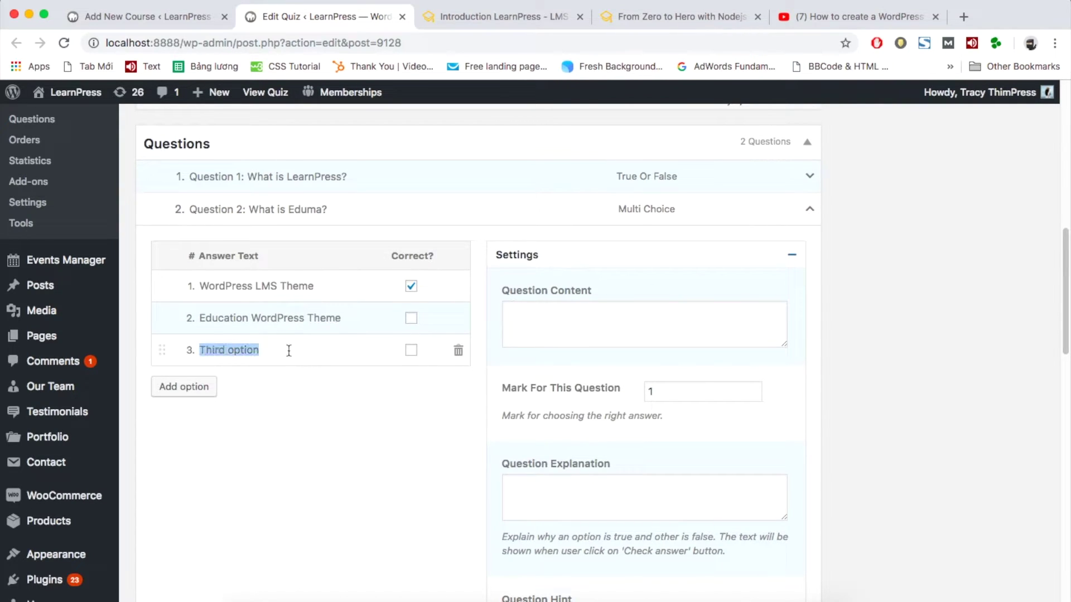
pyautogui.write('Hotel WordPress Theme')
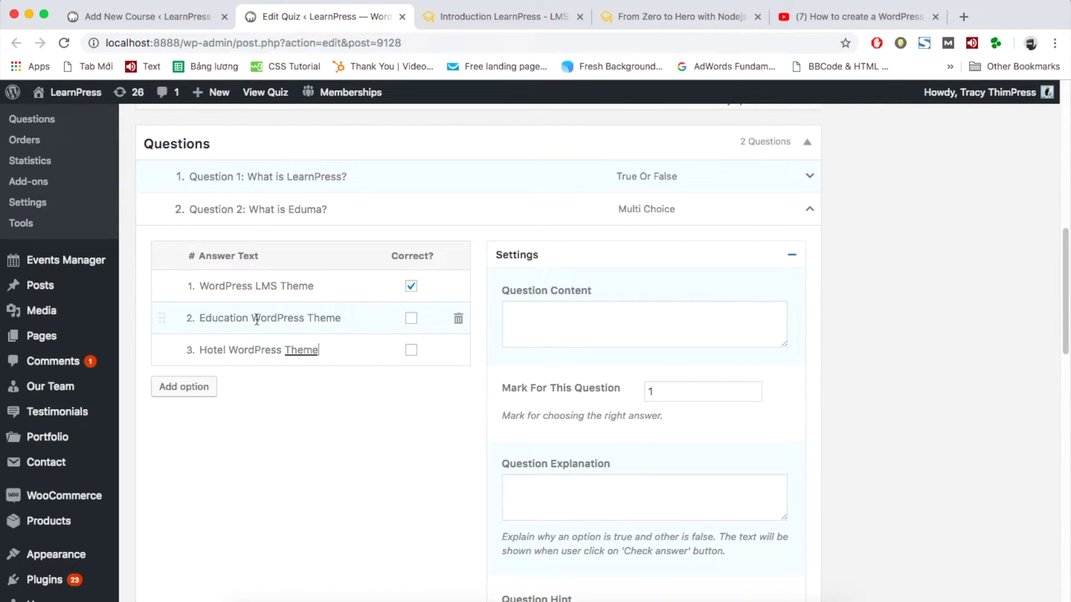
# Mark Education WordPress Theme as also correct and collapse Question 2's answers
pyautogui.click(412, 319)
pyautogui.scroll(-5, 755, 290)
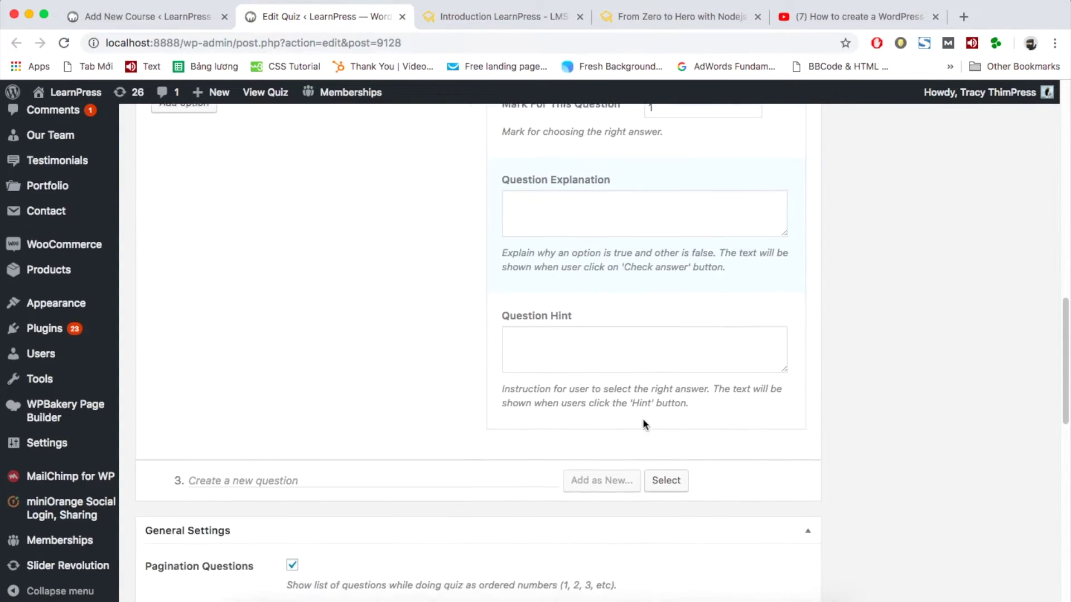
pyautogui.scroll(3, 642, 422)
pyautogui.scroll(2, 642, 422)
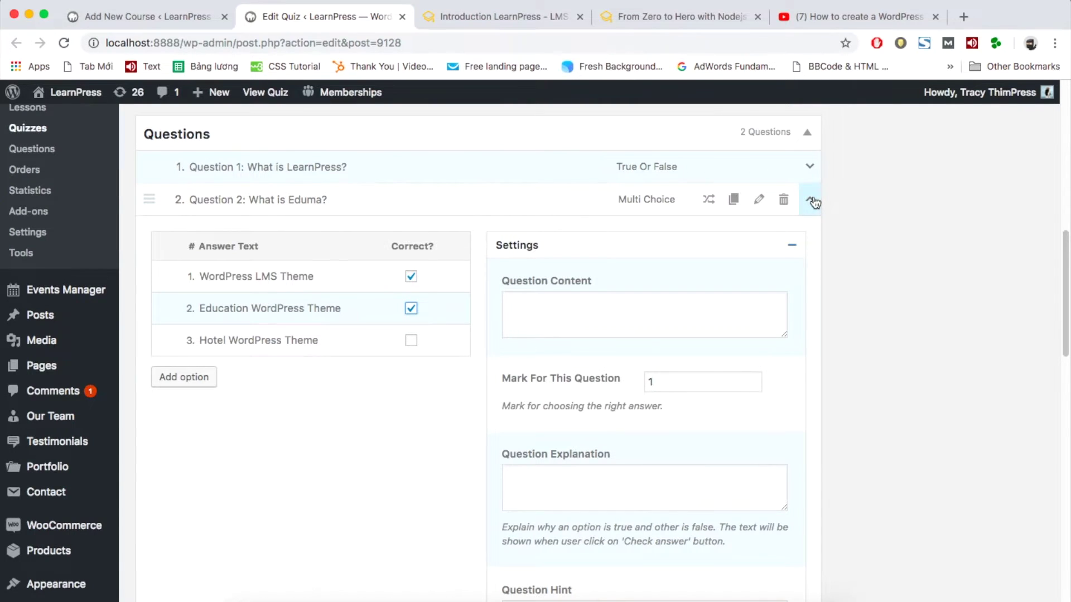
pyautogui.click(812, 200)
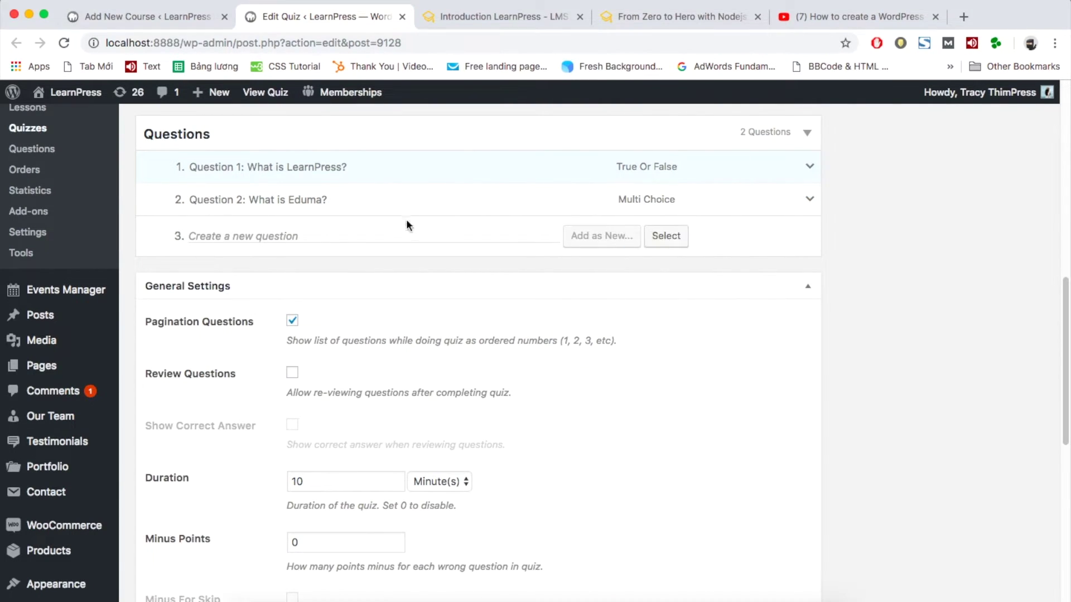
# Drag Question 2 above Question 1 and back again, restoring the original order
pyautogui.moveTo(150, 200); pyautogui.dragTo(149, 161)
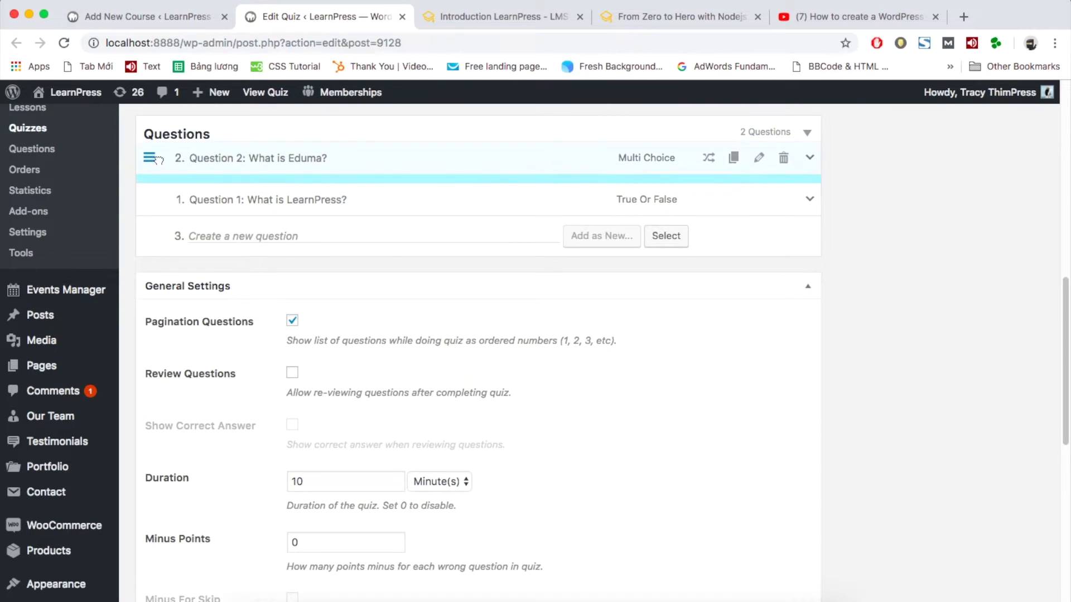
pyautogui.moveTo(151, 200); pyautogui.dragTo(157, 166)
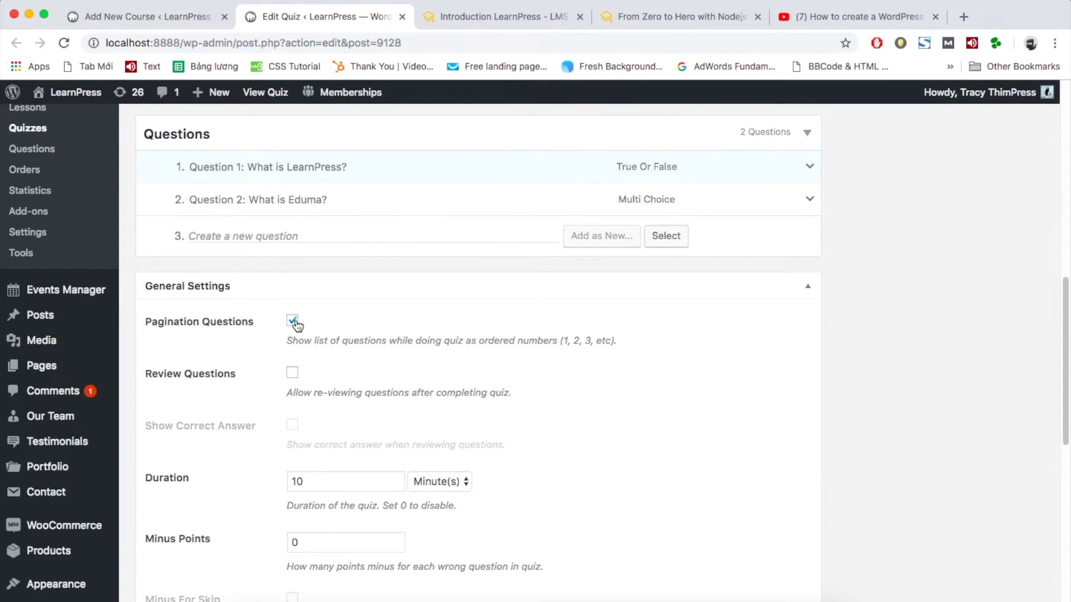
# Enable reviewing questions after completion, leaving Show Correct Answers off
pyautogui.scroll(1, 294, 329)
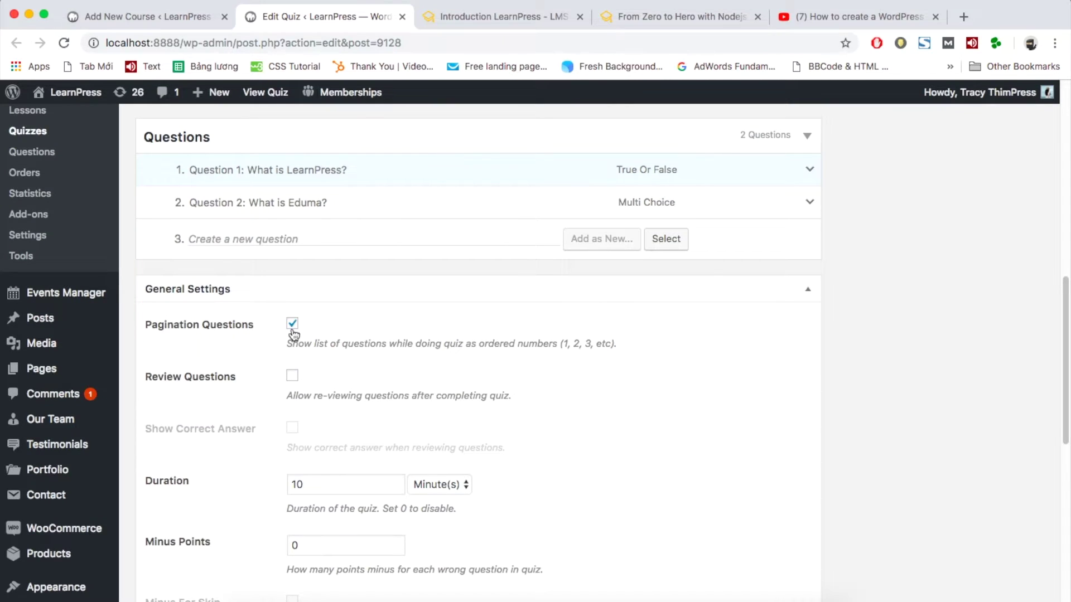
pyautogui.click(292, 376)
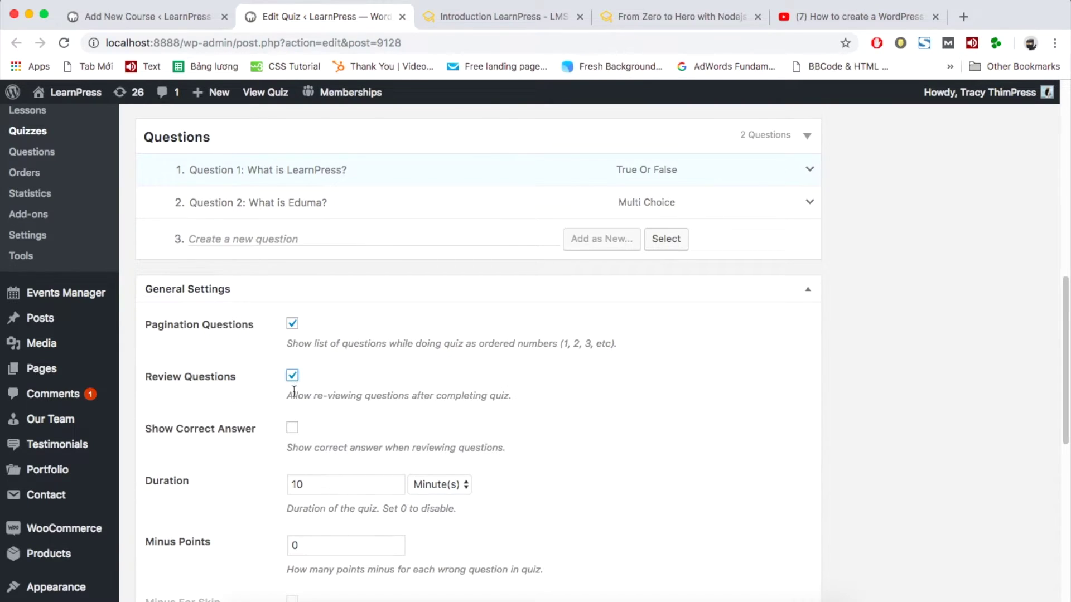
pyautogui.click(291, 429)
pyautogui.click(291, 429)
pyautogui.scroll(-1, 342, 429)
# Set Minus Points to 0.5 and toggle minus points for skipped questions
pyautogui.click(330, 460)
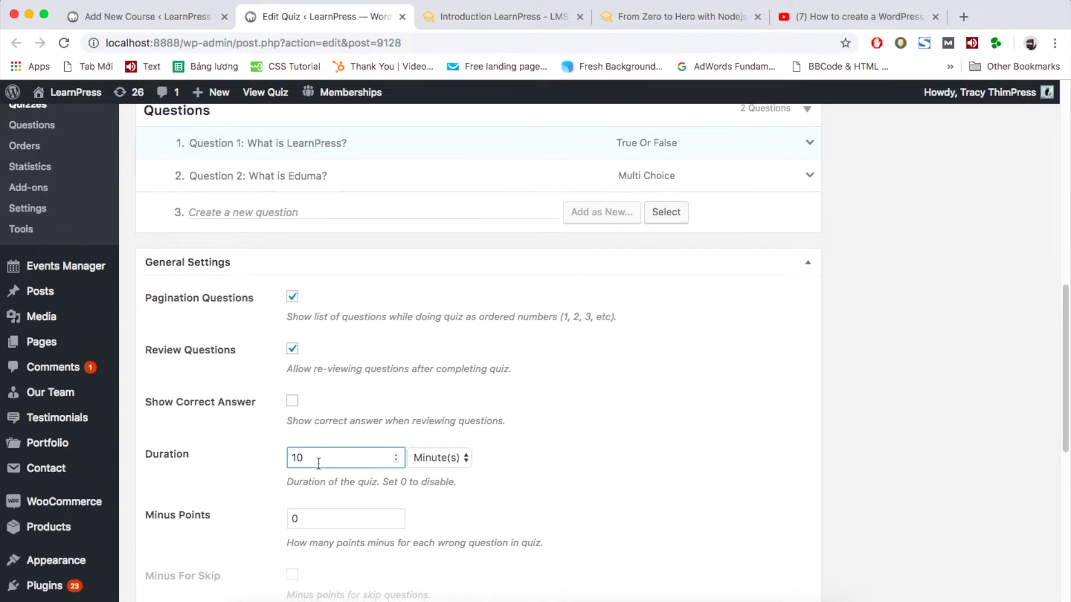
pyautogui.scroll(-4, 324, 463)
pyautogui.click(322, 429)
pyautogui.moveTo(321, 429); pyautogui.dragTo(291, 425)
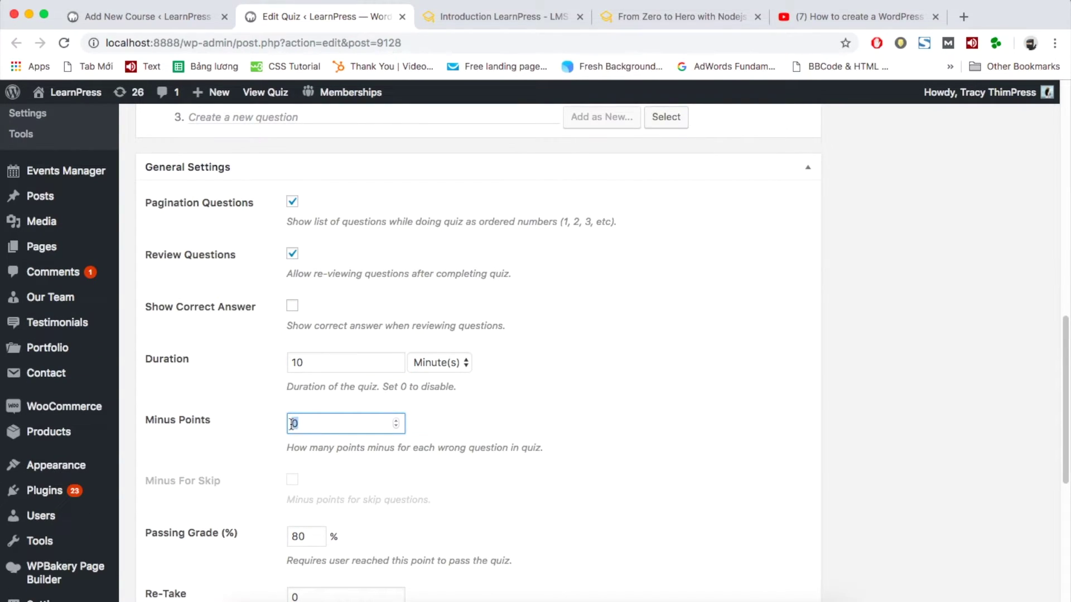
pyautogui.scroll(-1, 291, 424)
pyautogui.press('BackSpace')
pyautogui.write('0.5')
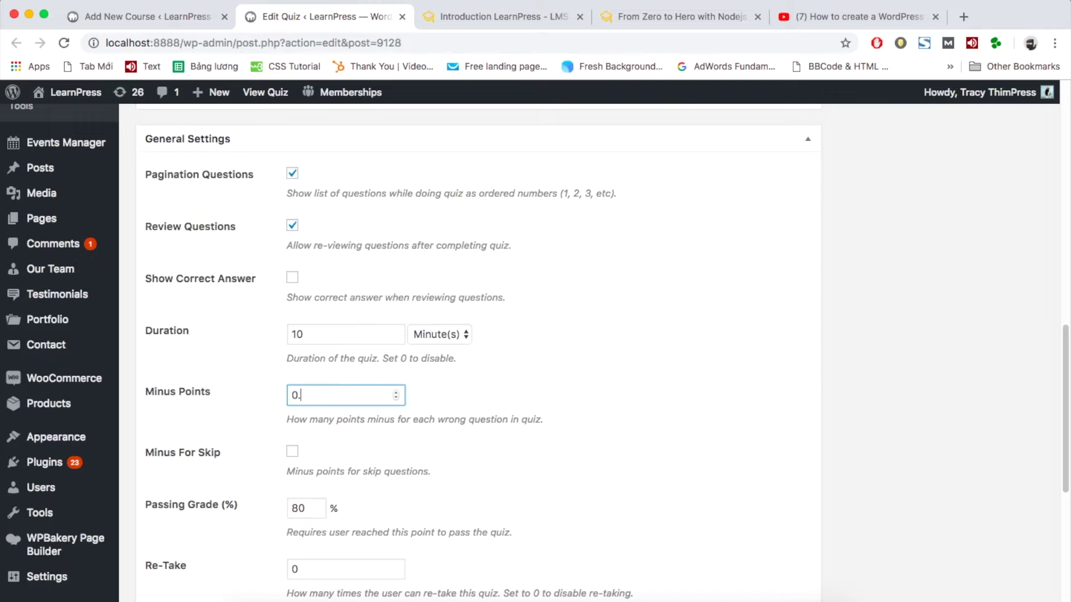
pyautogui.click(341, 434)
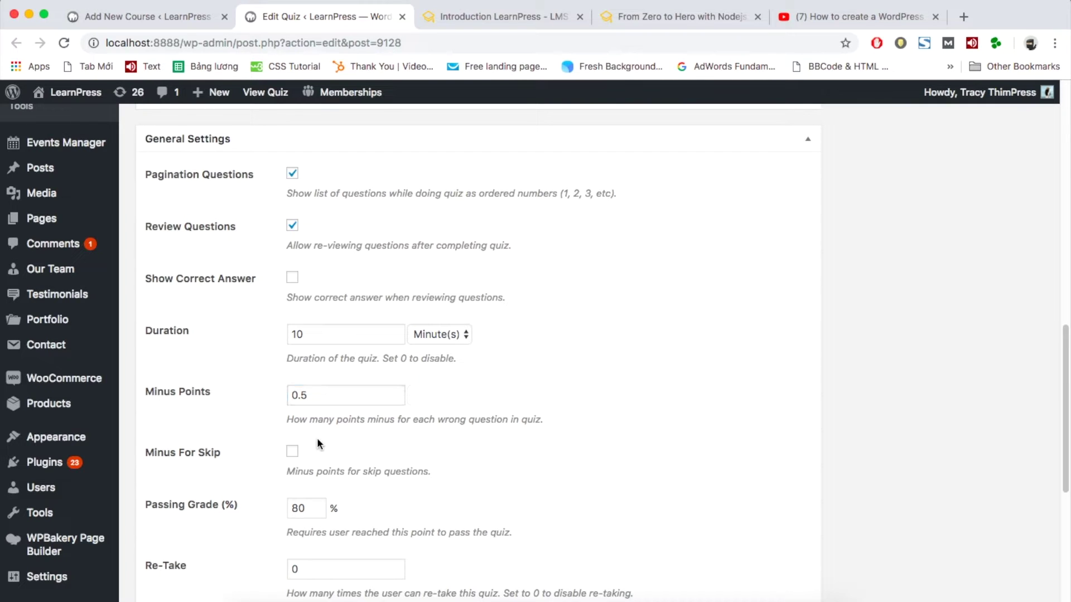
pyautogui.click(291, 452)
pyautogui.scroll(-4, 291, 452)
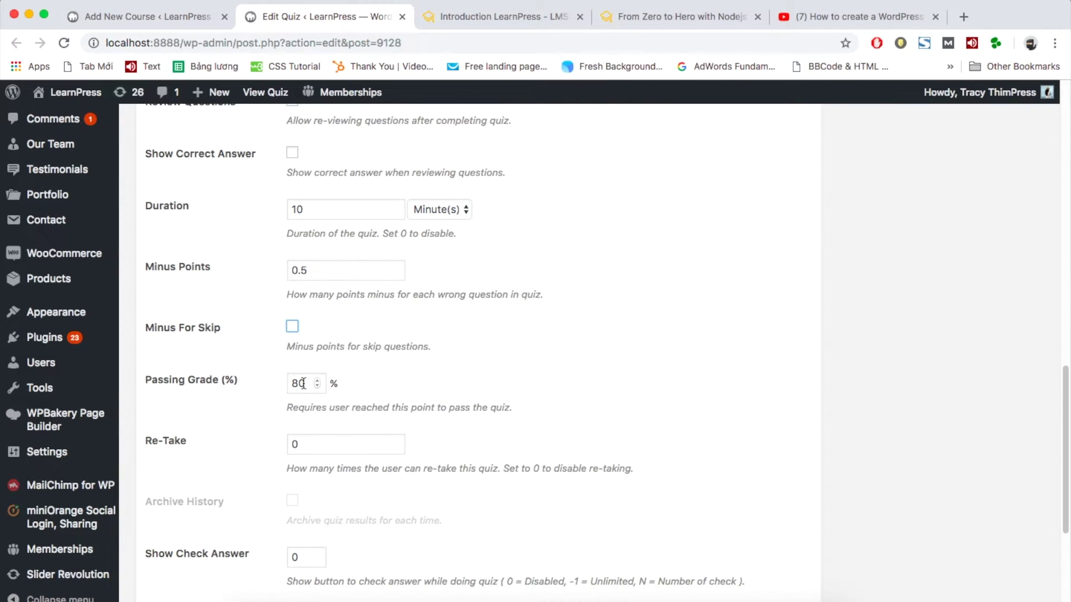
# Set the quiz's Passing Grade to 50% and Re-Take to 2
pyautogui.doubleClick(311, 383)
pyautogui.write('50')
pyautogui.scroll(-4, 480, 347)
pyautogui.click(314, 298)
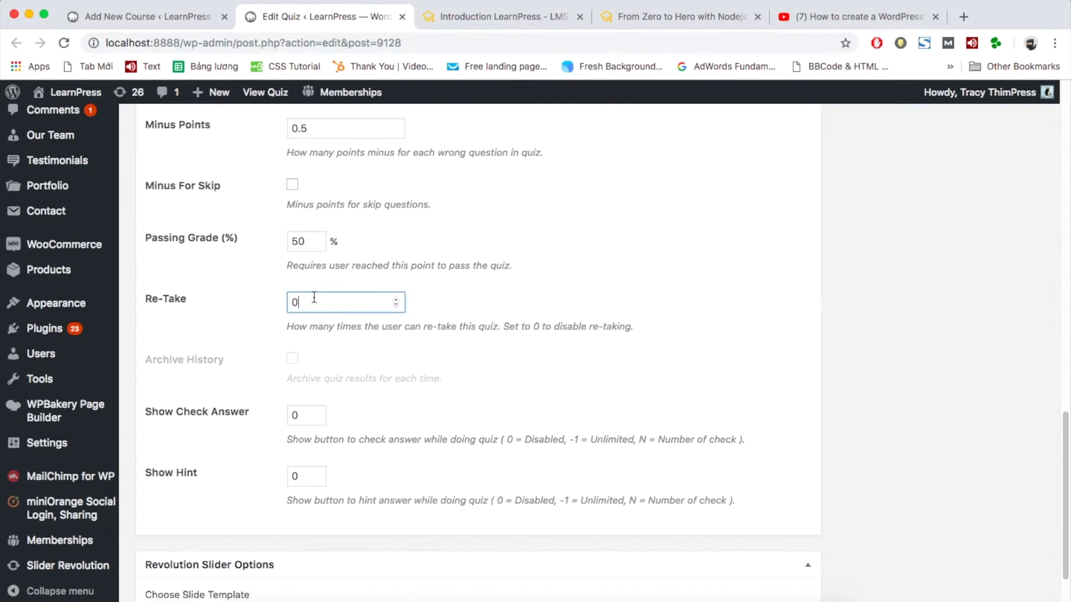
pyautogui.press('BackSpace')
pyautogui.write('2')
pyautogui.scroll(-2, 330, 285)
pyautogui.click(330, 285)
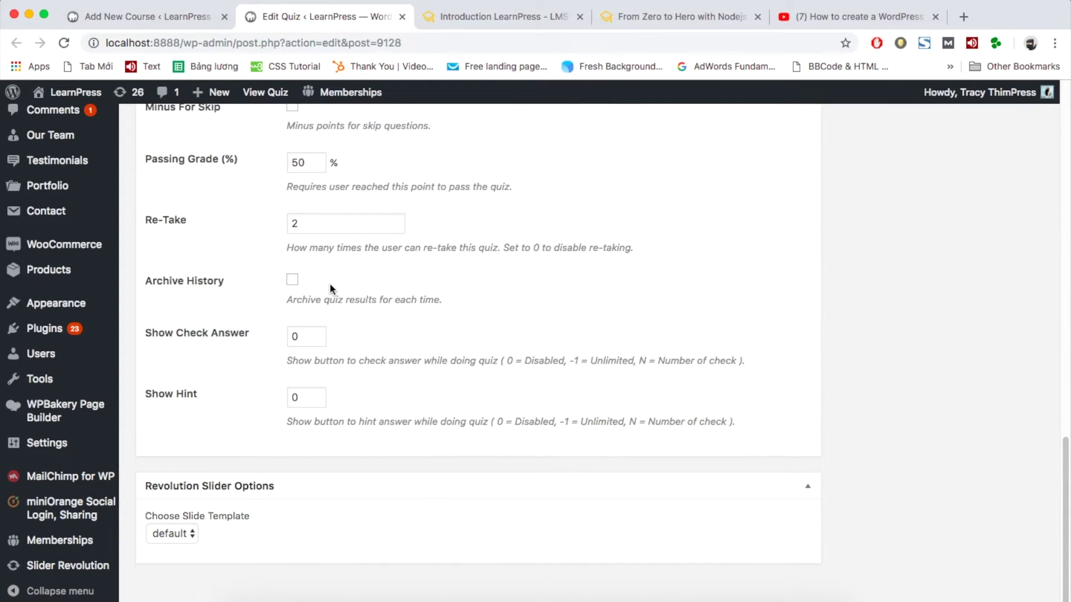
# Toggle archive history and adjust the show check answer and hint counts
pyautogui.click(291, 279)
pyautogui.scroll(-1, 291, 279)
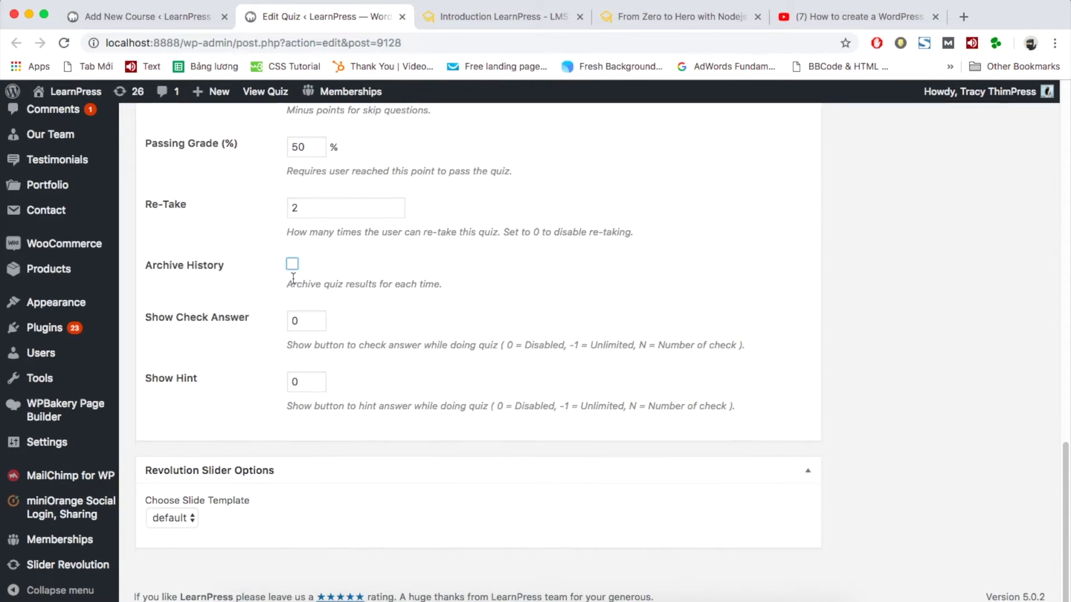
pyautogui.click(311, 326)
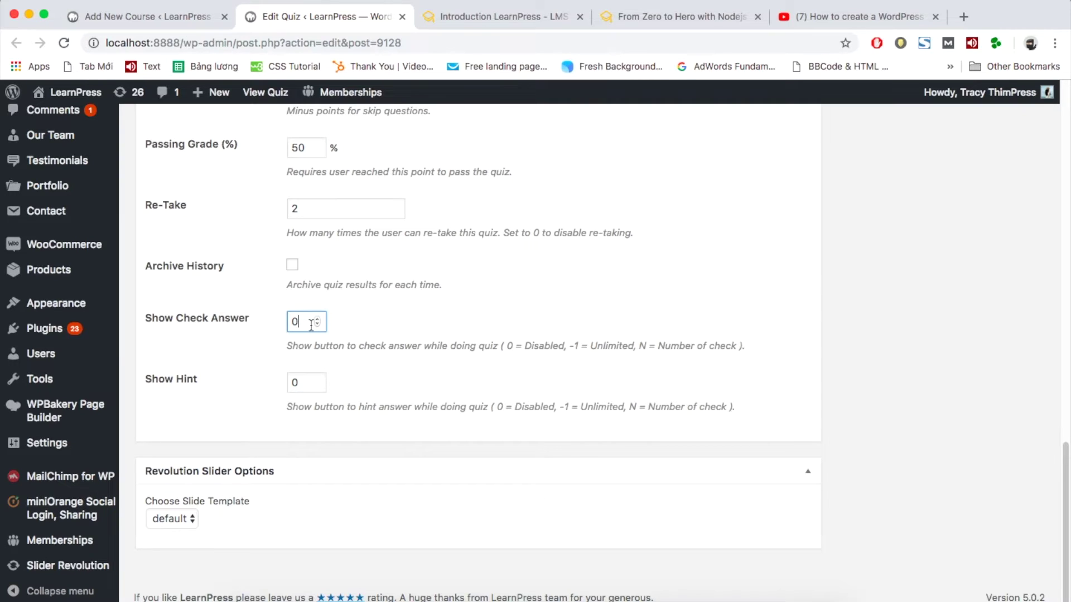
pyautogui.click(304, 382)
# Save Quiz 1's settings with Update and return to the new course's editor
pyautogui.click(373, 375)
pyautogui.scroll(15, 366, 393)
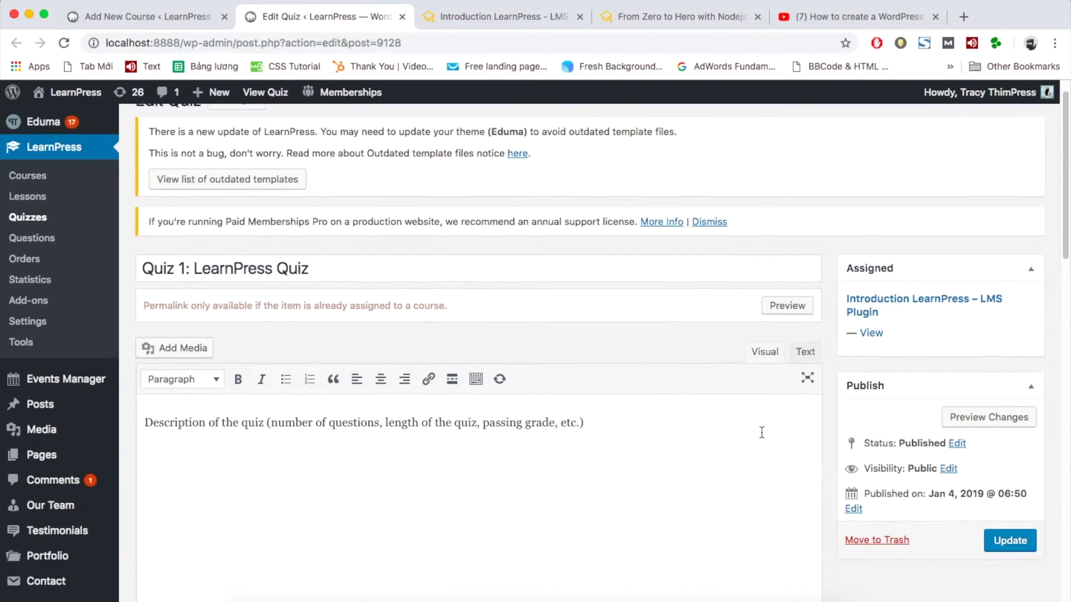
pyautogui.scroll(-1, 762, 433)
pyautogui.click(1017, 512)
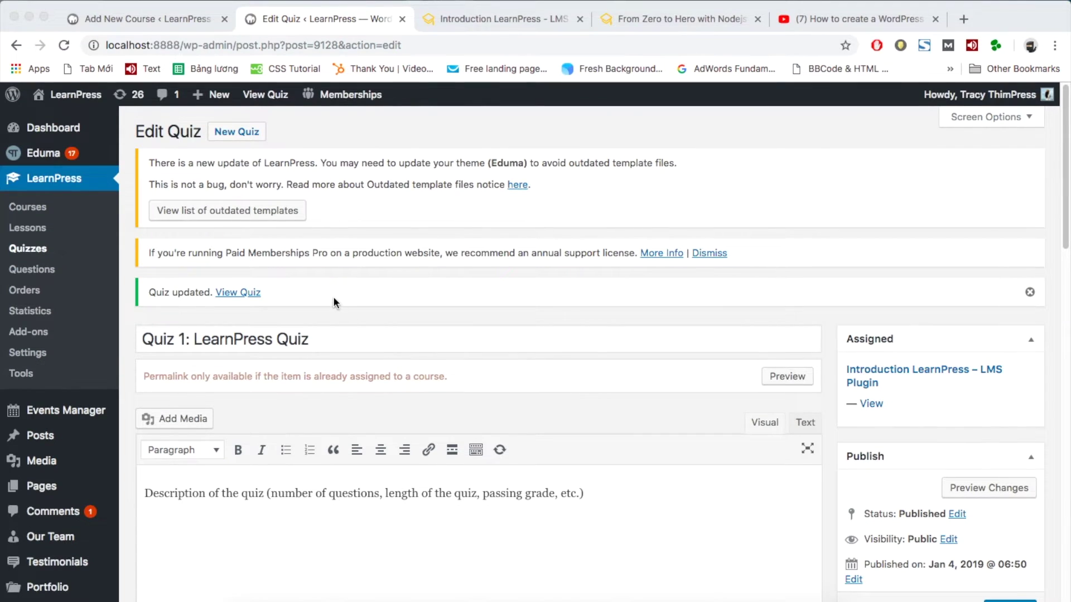
pyautogui.click(158, 17)
# Make HTML Tutorial: HTML & CSS for Beginners the prerequisite, keeping purchase-without-prerequisites off
pyautogui.scroll(-1, 360, 329)
pyautogui.scroll(-10, 362, 336)
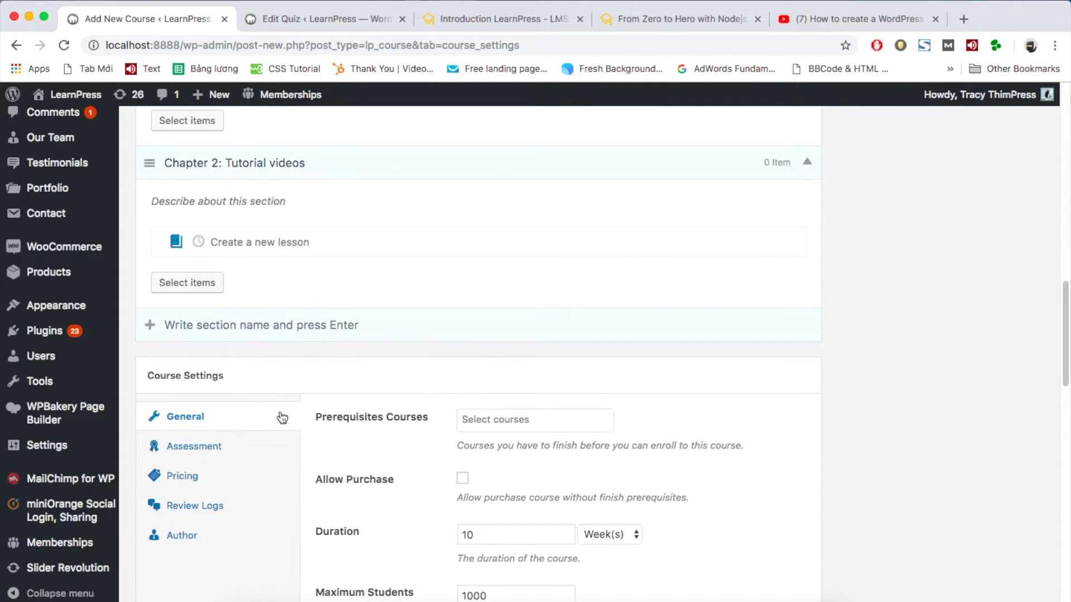
pyautogui.scroll(6, 279, 349)
pyautogui.scroll(1, 206, 226)
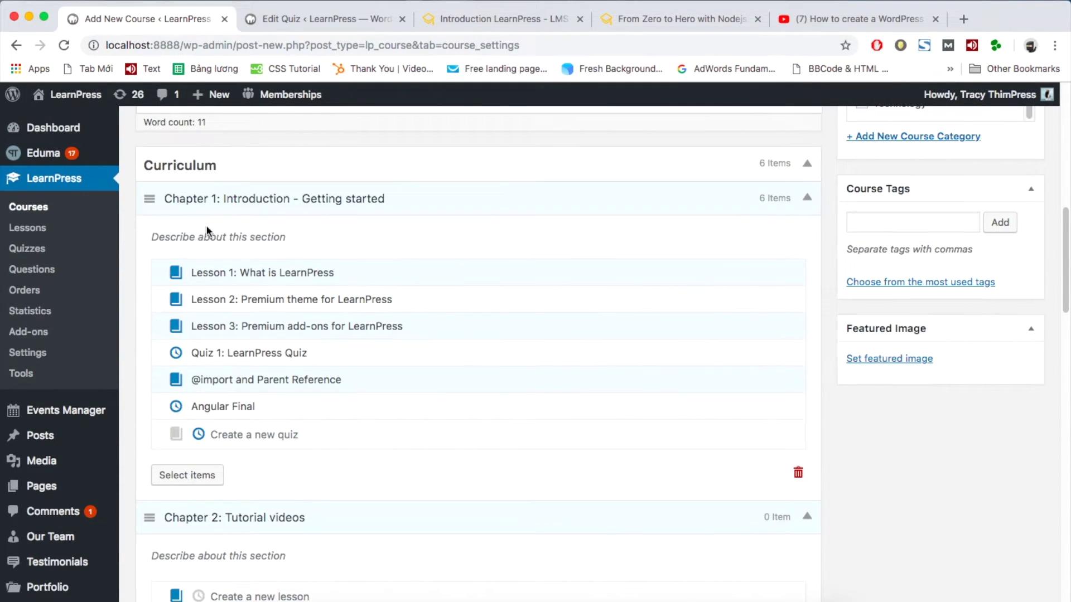
pyautogui.scroll(-11, 174, 277)
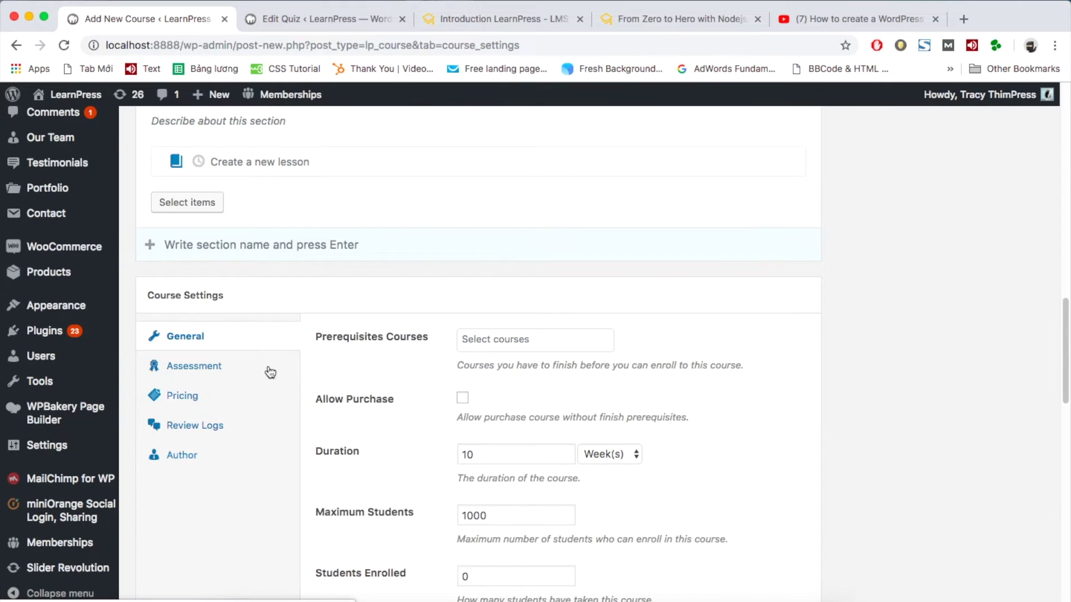
pyautogui.scroll(-1, 491, 324)
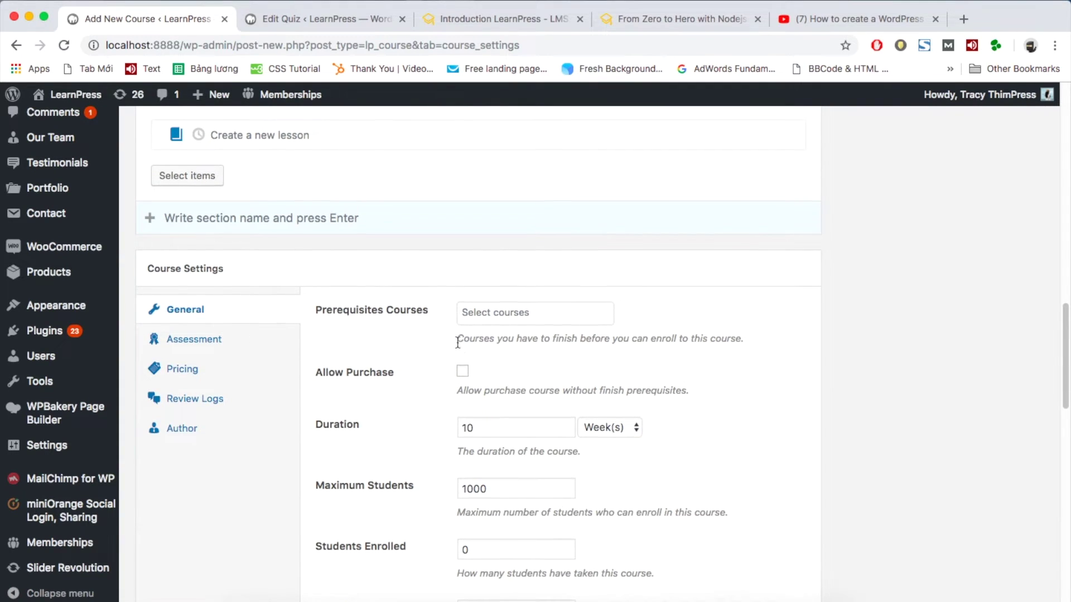
pyautogui.click(501, 312)
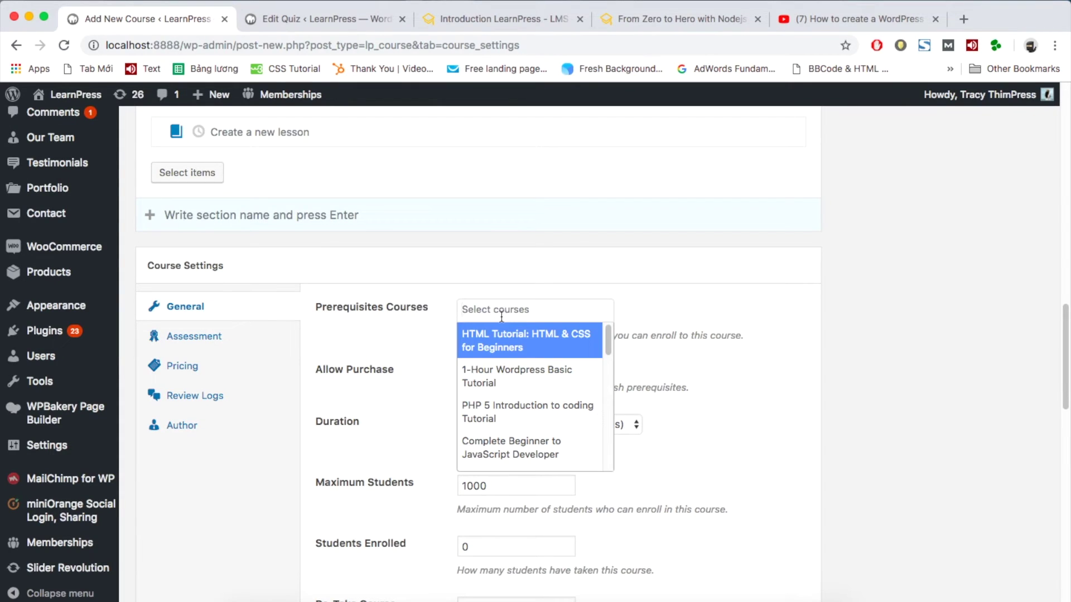
pyautogui.scroll(-3, 479, 357)
pyautogui.click(453, 335)
pyautogui.click(474, 333)
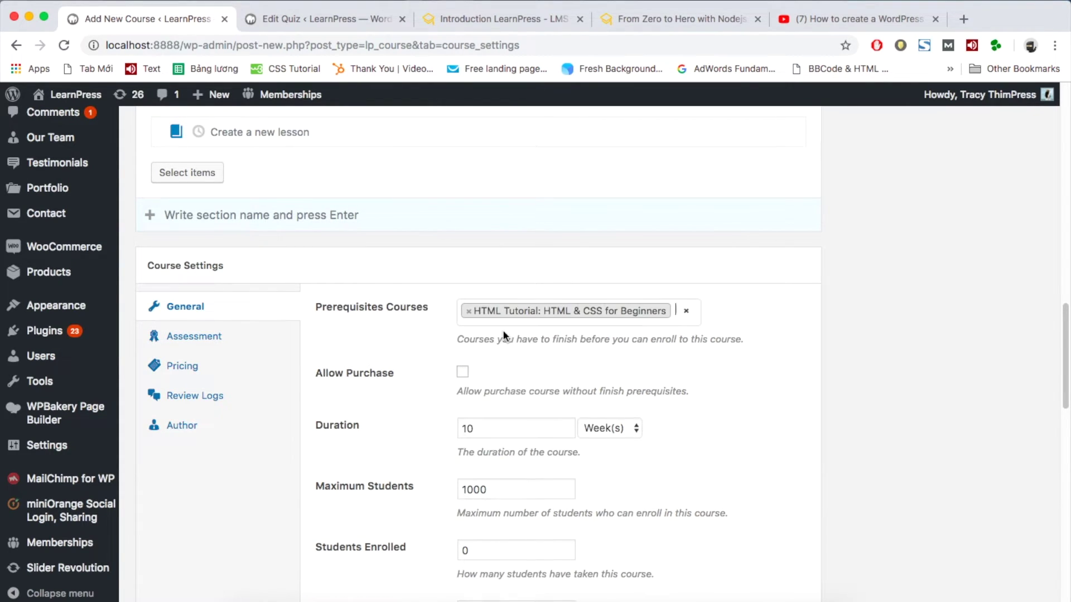
pyautogui.scroll(-2, 491, 329)
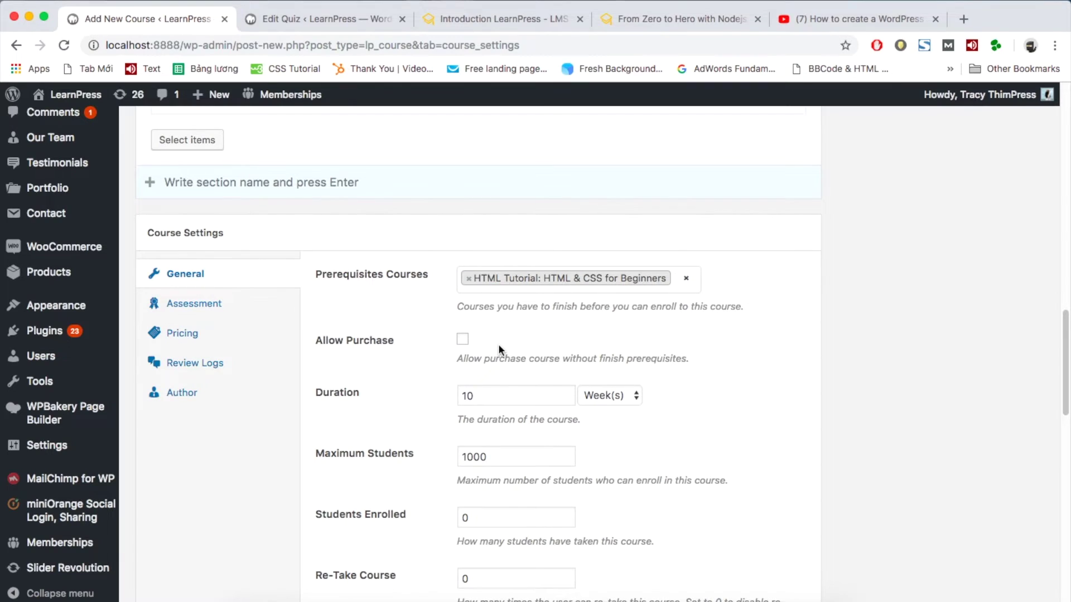
pyautogui.click(467, 342)
pyautogui.click(467, 342)
pyautogui.scroll(-3, 494, 363)
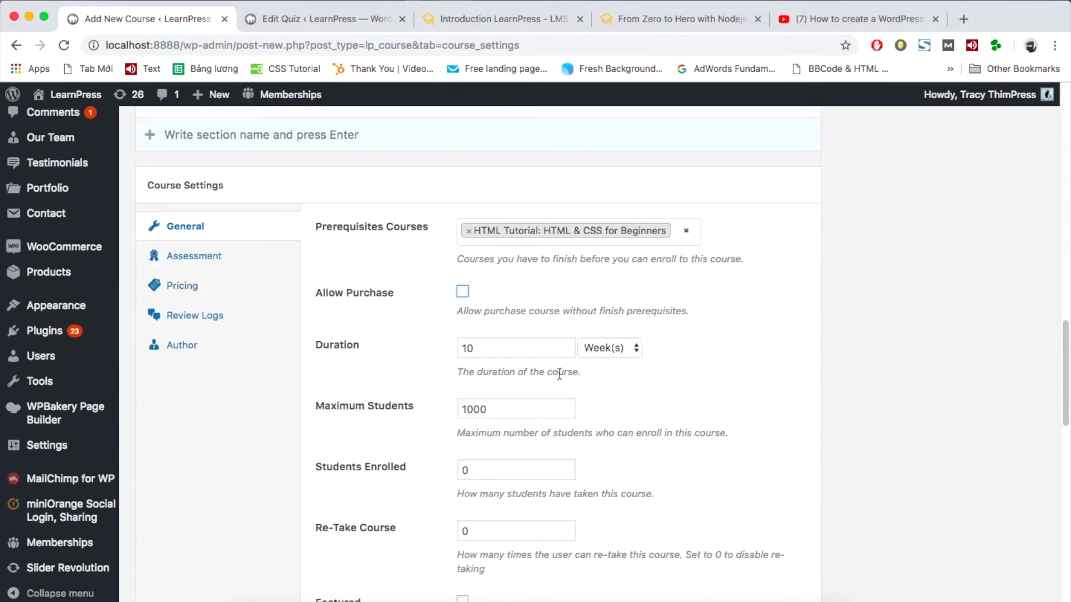
# Set the course Duration unit to Day(s) and Maximum Students to 10
pyautogui.click(524, 311)
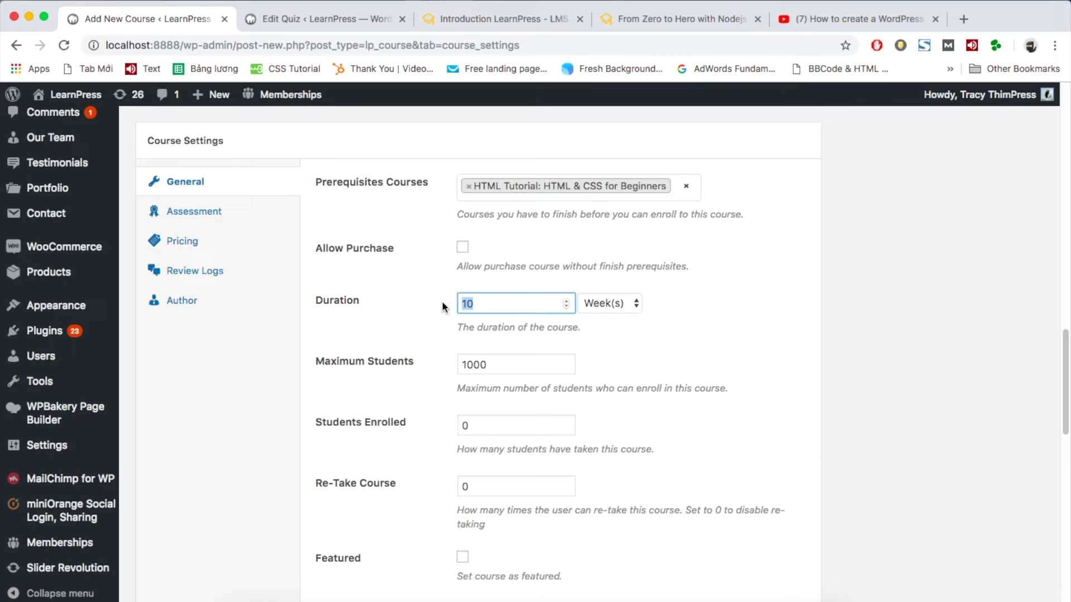
pyautogui.click(604, 305)
pyautogui.click(605, 288)
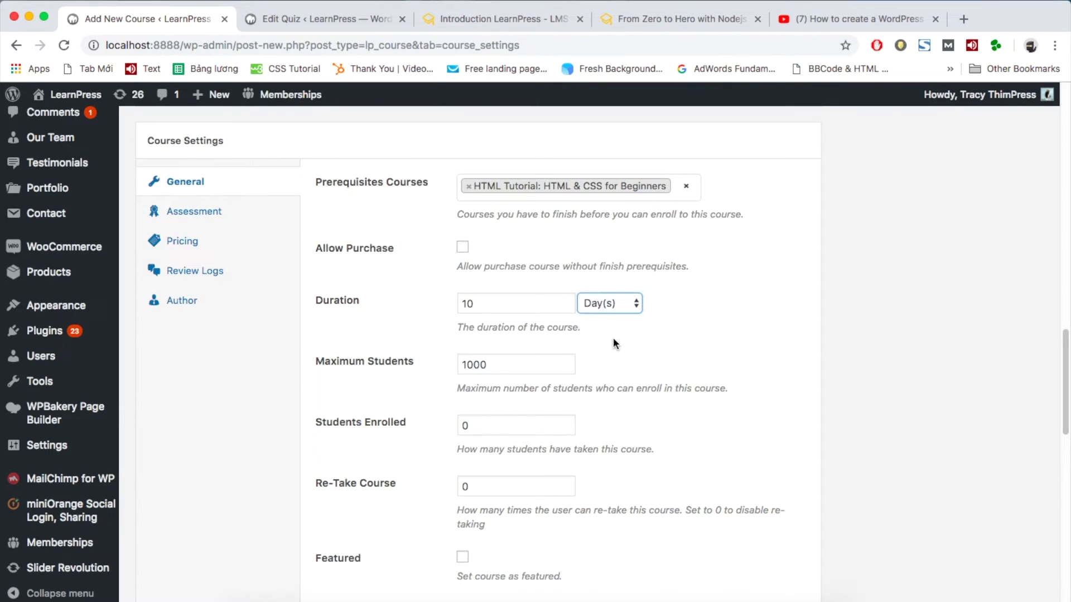
pyautogui.click(535, 366)
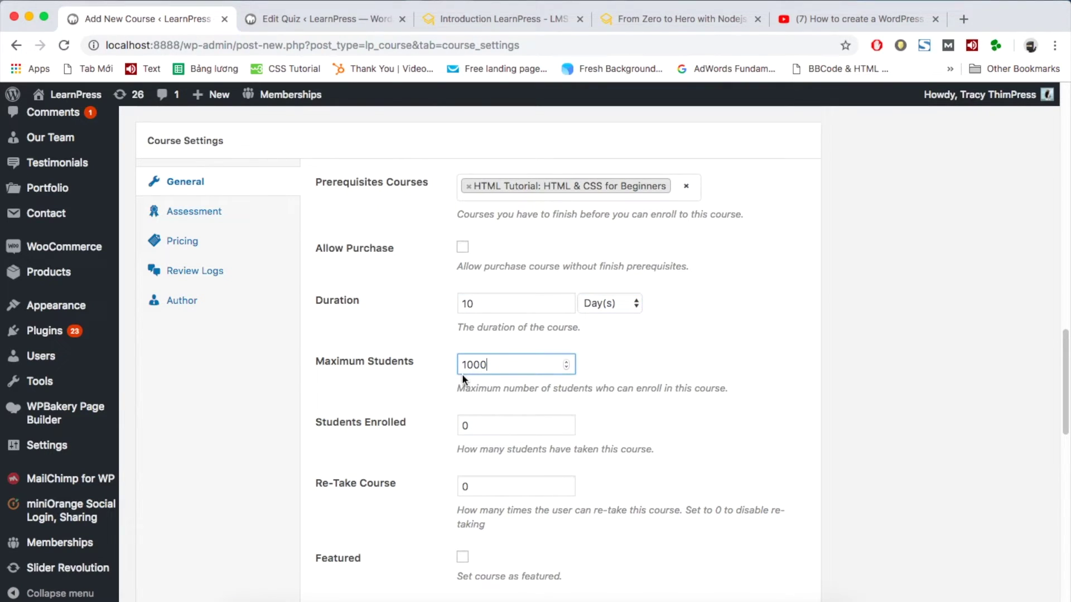
pyautogui.write('10')
pyautogui.click(714, 392)
# Clear the Students Enrolled value after glancing at the live course listing
pyautogui.scroll(-2, 714, 392)
pyautogui.click(510, 359)
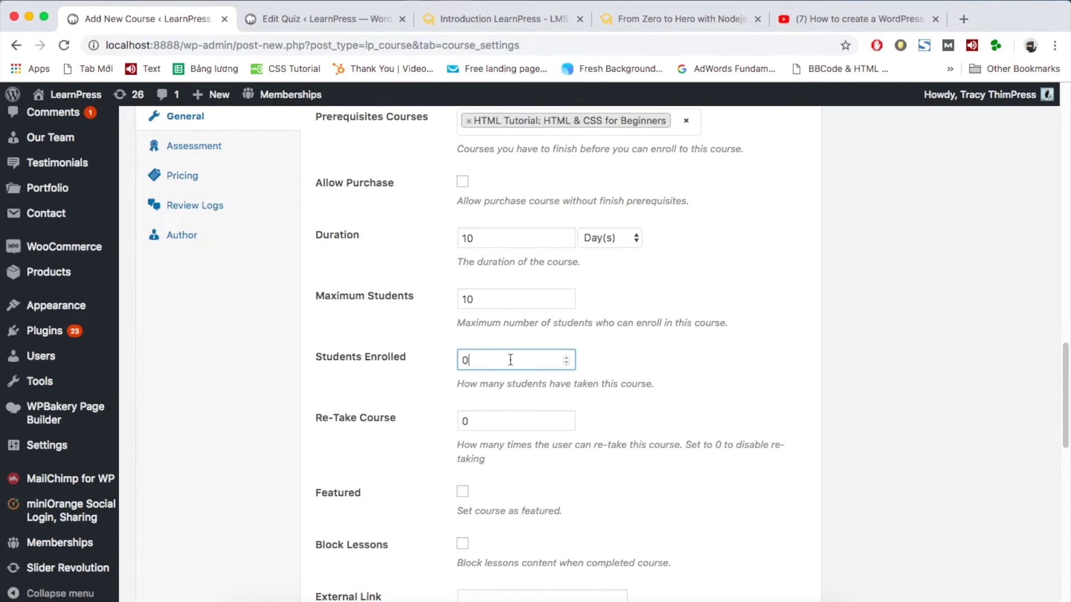
pyautogui.click(475, 359)
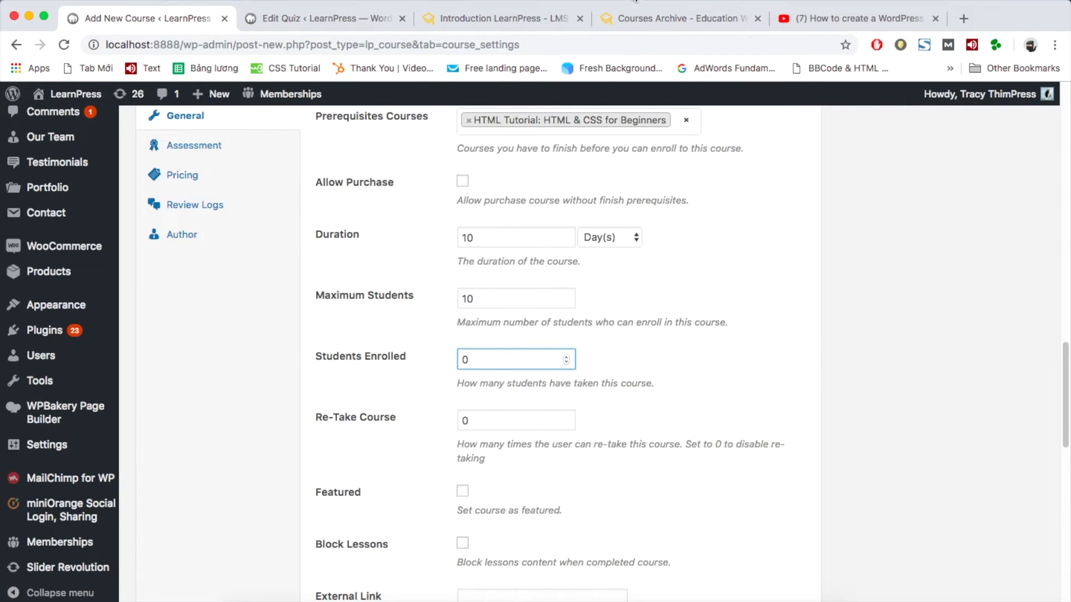
pyautogui.click(634, 15)
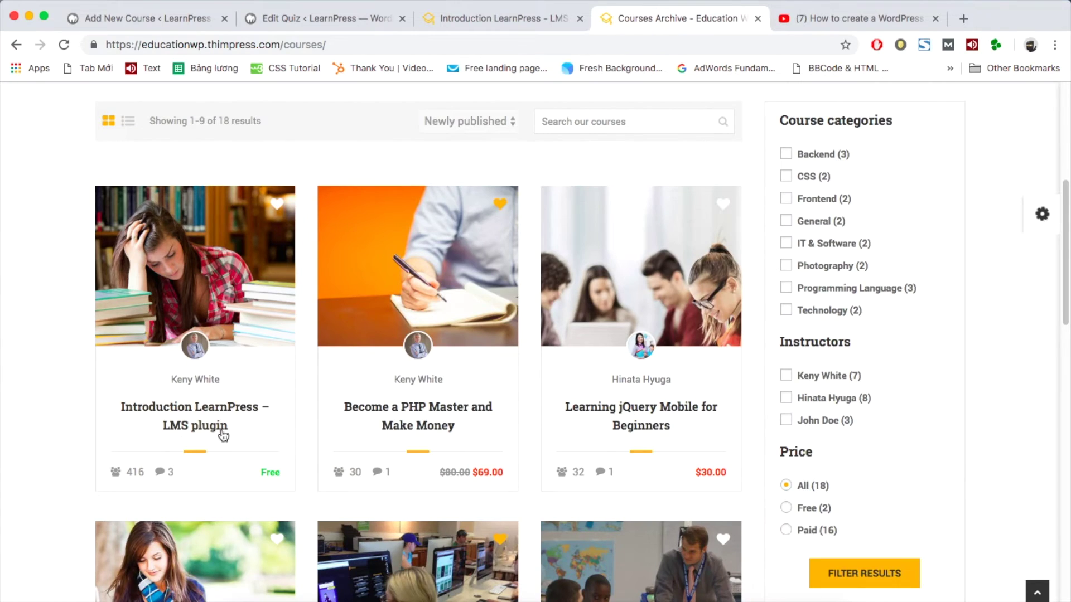
pyautogui.click(132, 23)
pyautogui.press('BackSpace')
# Set Students Enrolled to 4 and enable blocking lessons after course completion
pyautogui.write('4')
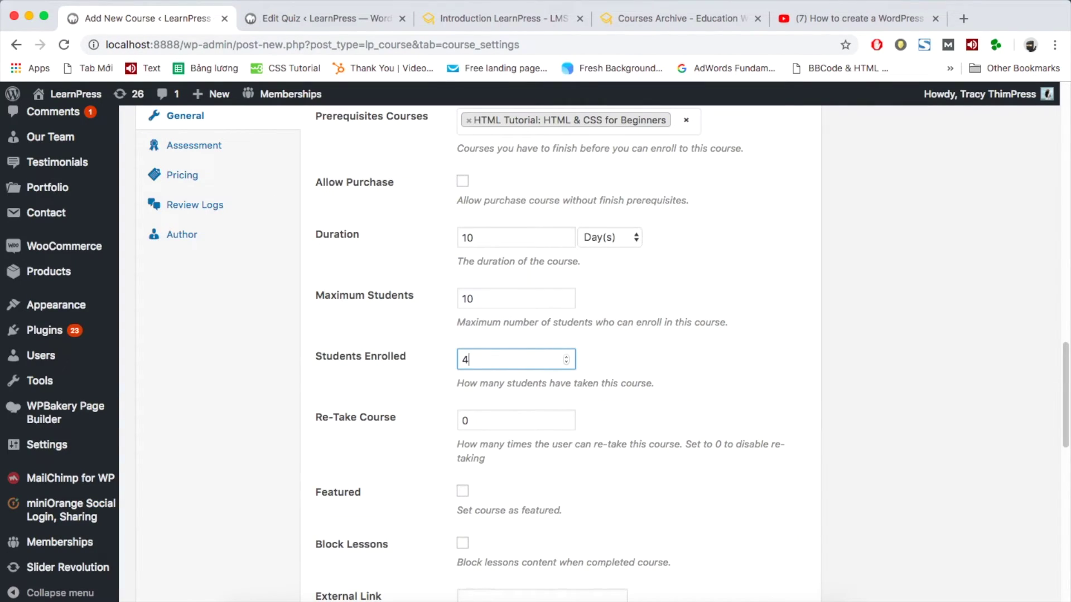
pyautogui.click(620, 427)
pyautogui.scroll(-2, 611, 524)
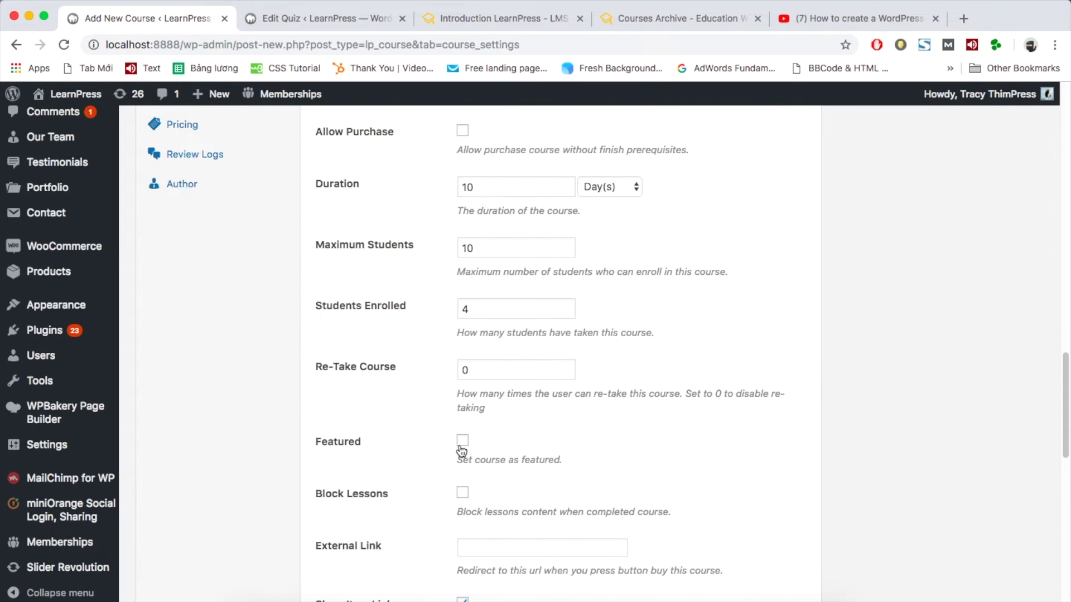
pyautogui.scroll(-2, 461, 450)
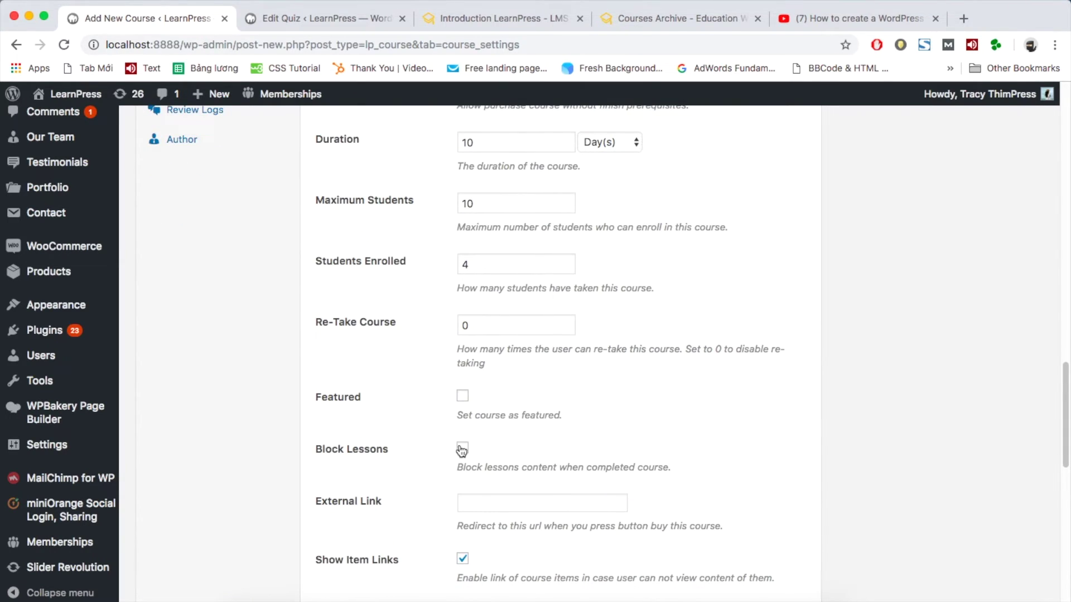
pyautogui.click(462, 448)
# Leave the external purchase link empty and go to the Assessment settings
pyautogui.scroll(-2, 642, 465)
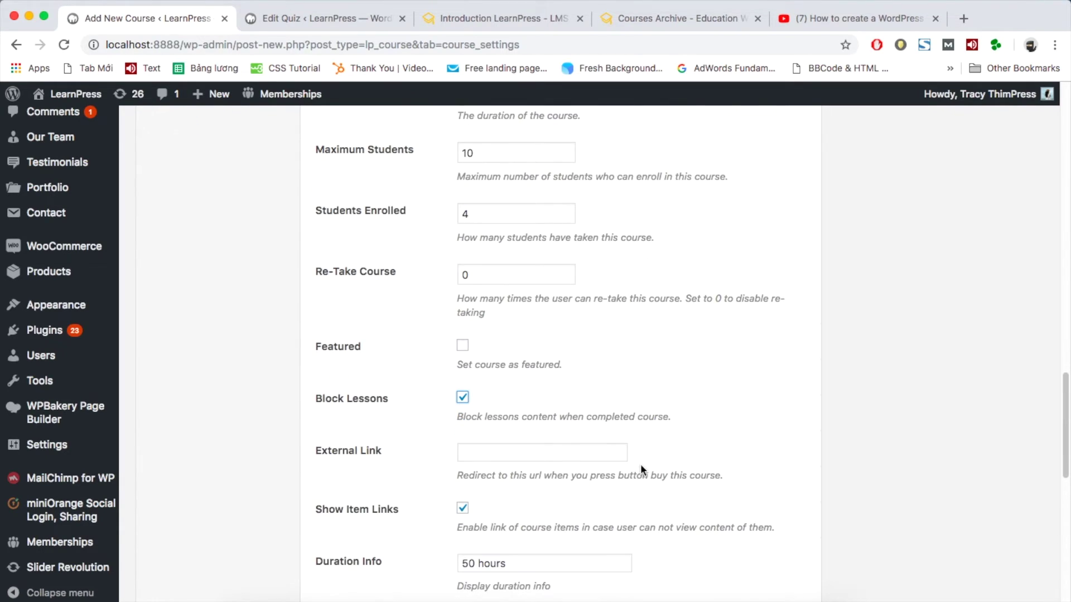
pyautogui.click(502, 457)
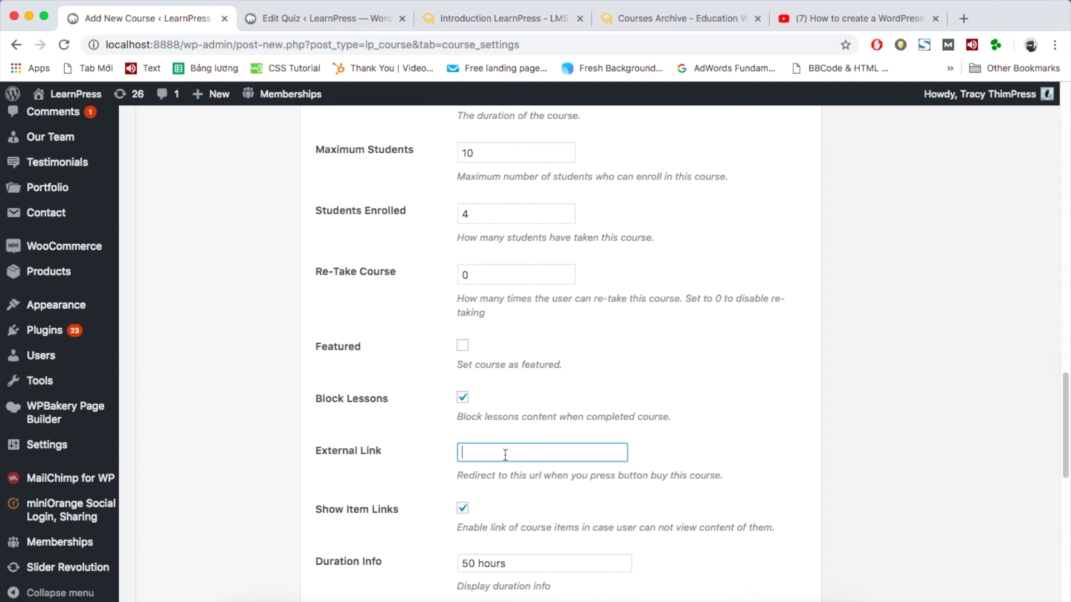
pyautogui.scroll(-1, 505, 455)
pyautogui.click(506, 462)
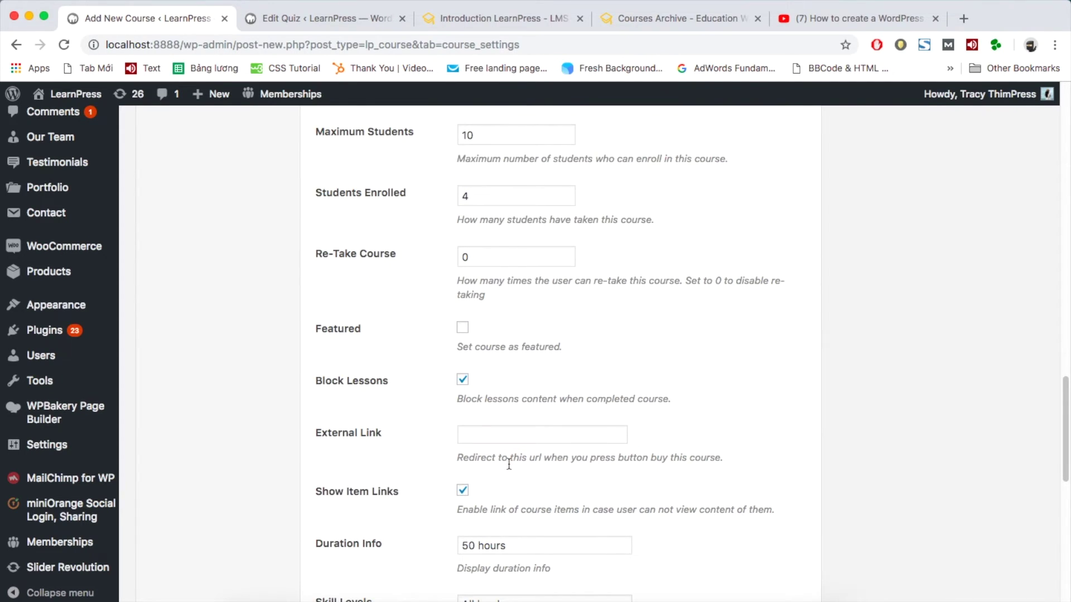
pyautogui.scroll(-2, 507, 466)
pyautogui.scroll(-5, 508, 463)
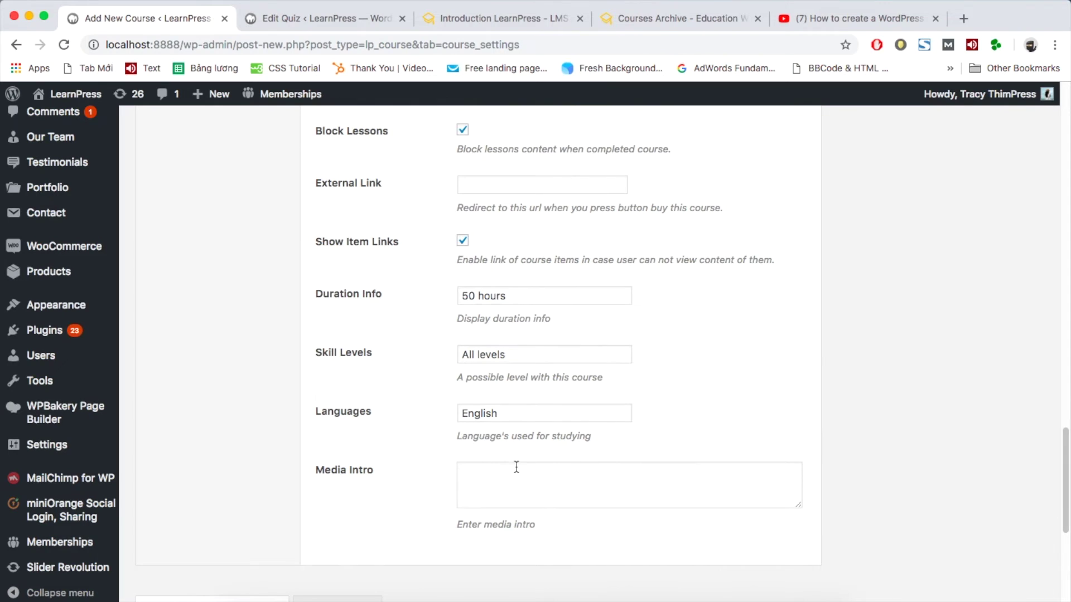
pyautogui.scroll(10, 421, 377)
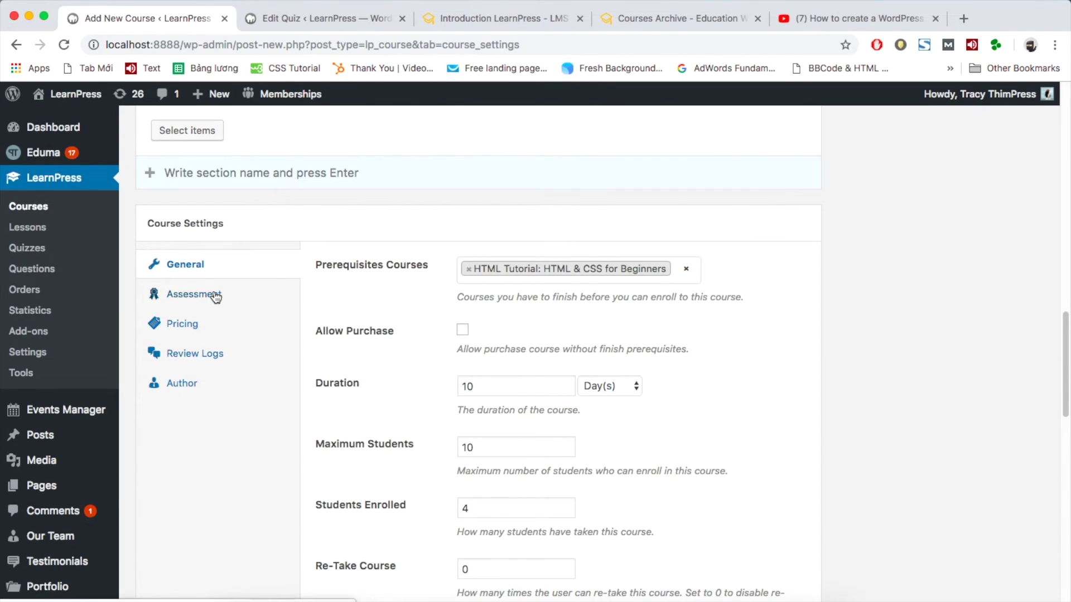
pyautogui.click(214, 295)
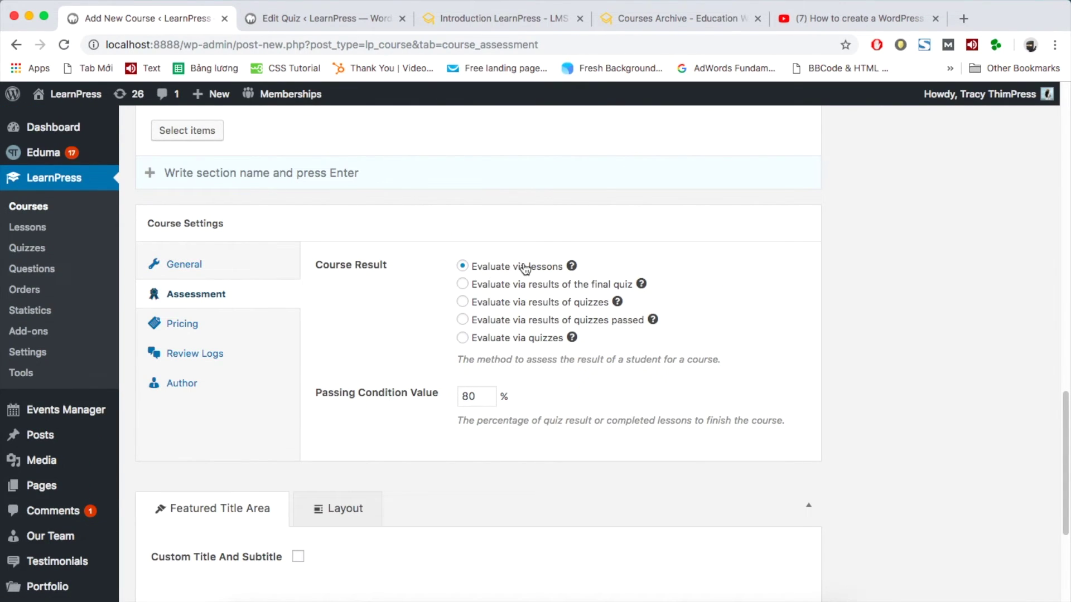
# Keep assessment as 'Evaluate via lessons' with an 80% passing condition
pyautogui.moveTo(579, 273)
pyautogui.moveTo(478, 396); pyautogui.dragTo(449, 399)
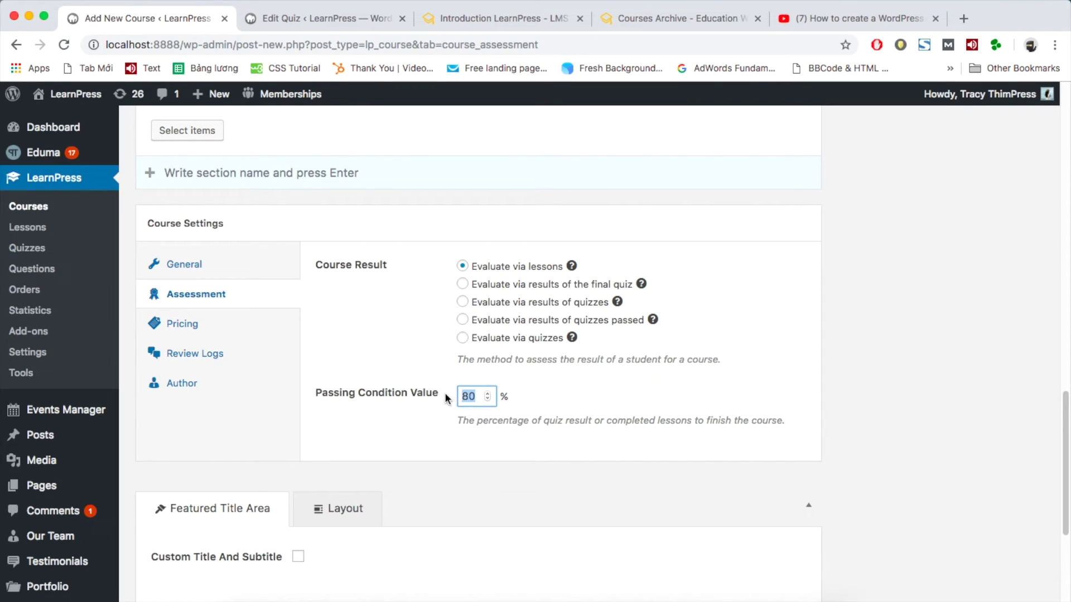
pyautogui.click(404, 318)
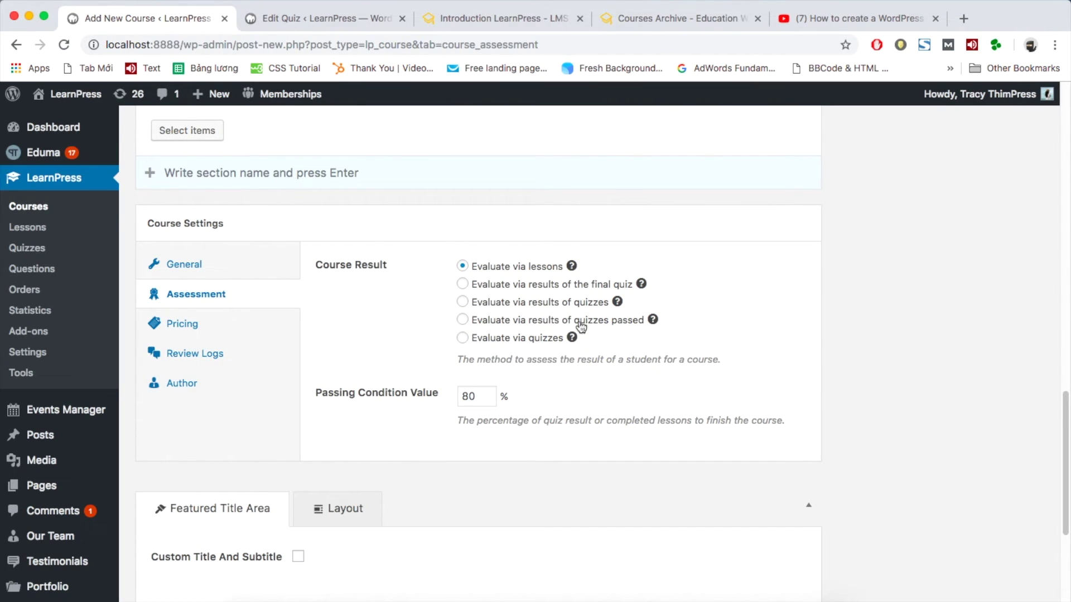
pyautogui.click(193, 325)
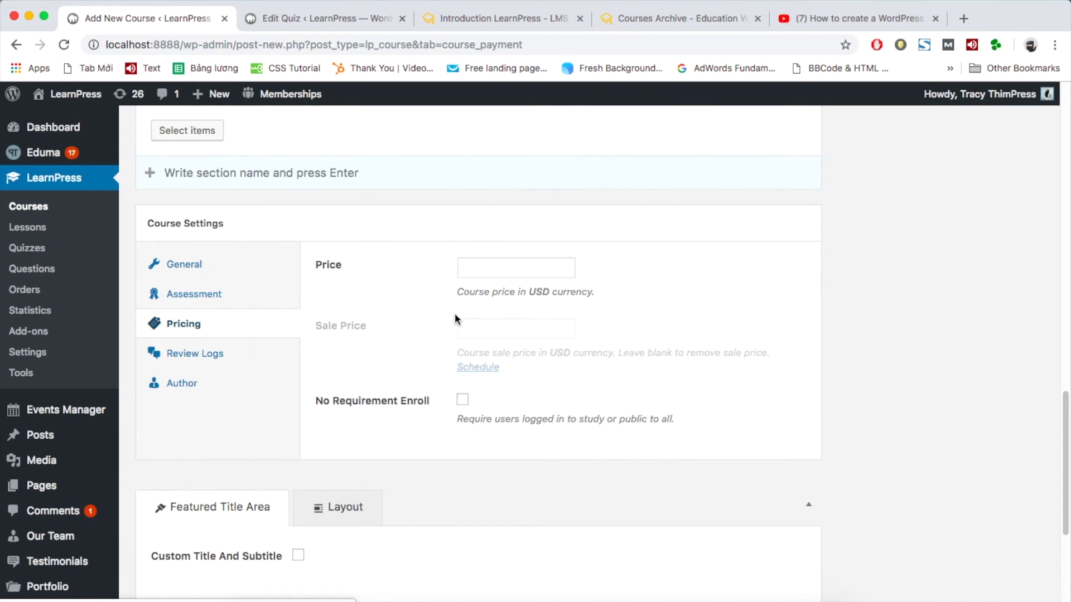
# Enable No Requirement Enroll, set Price to 100 and Sale Price to 50 USD
pyautogui.click(498, 273)
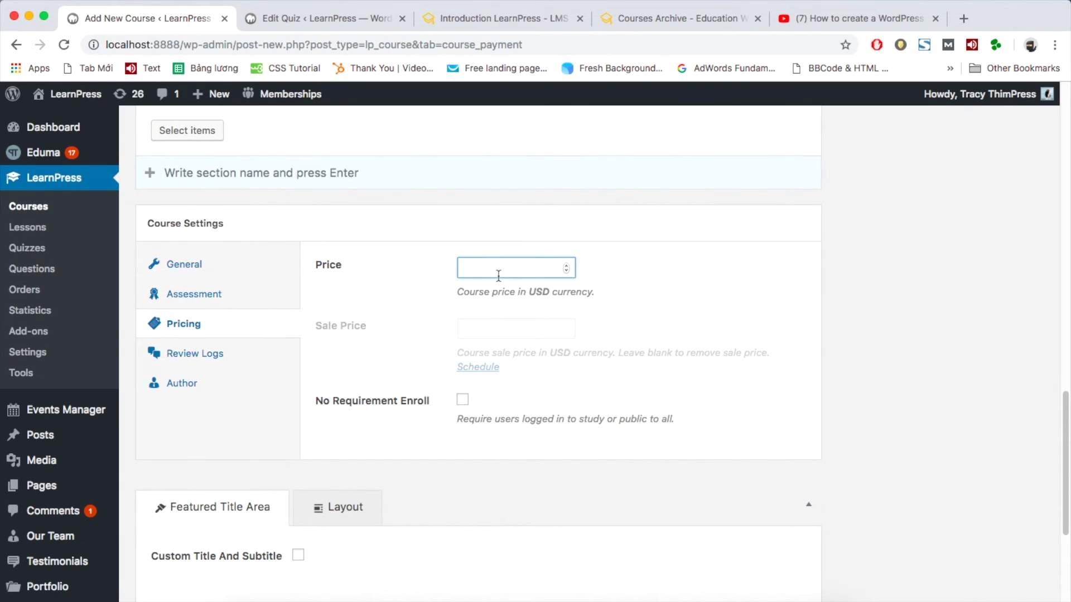
pyautogui.click(360, 327)
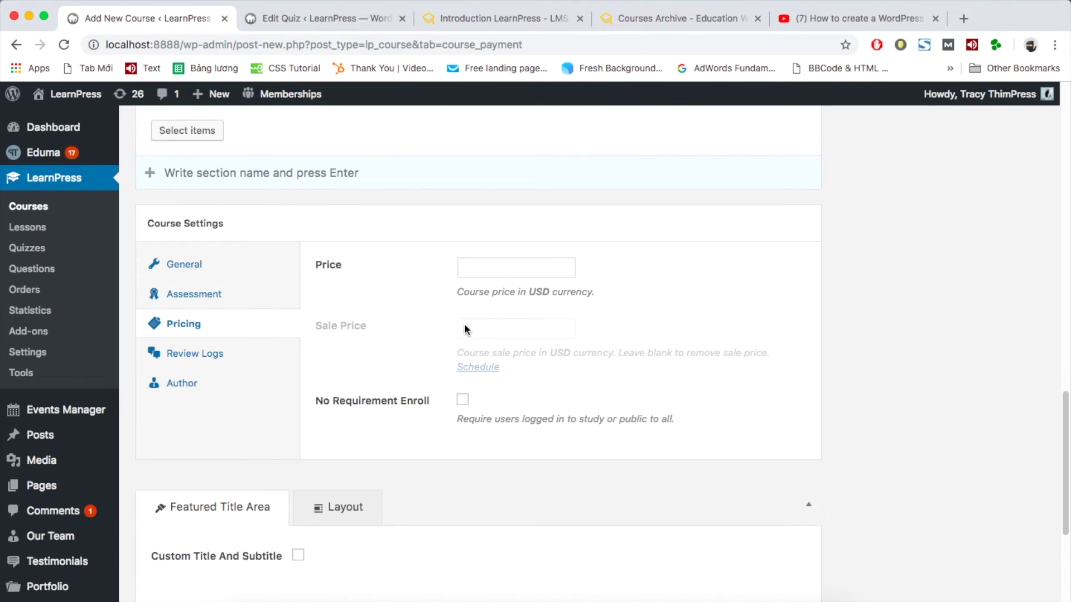
pyautogui.click(463, 402)
pyautogui.click(513, 267)
pyautogui.write('100')
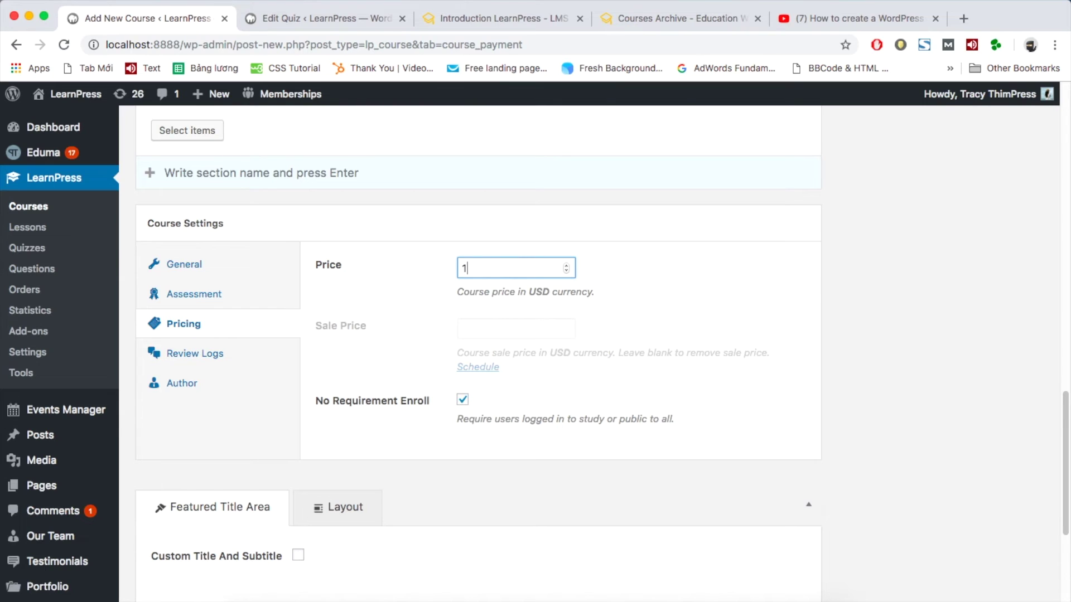
pyautogui.click(565, 316)
pyautogui.click(511, 333)
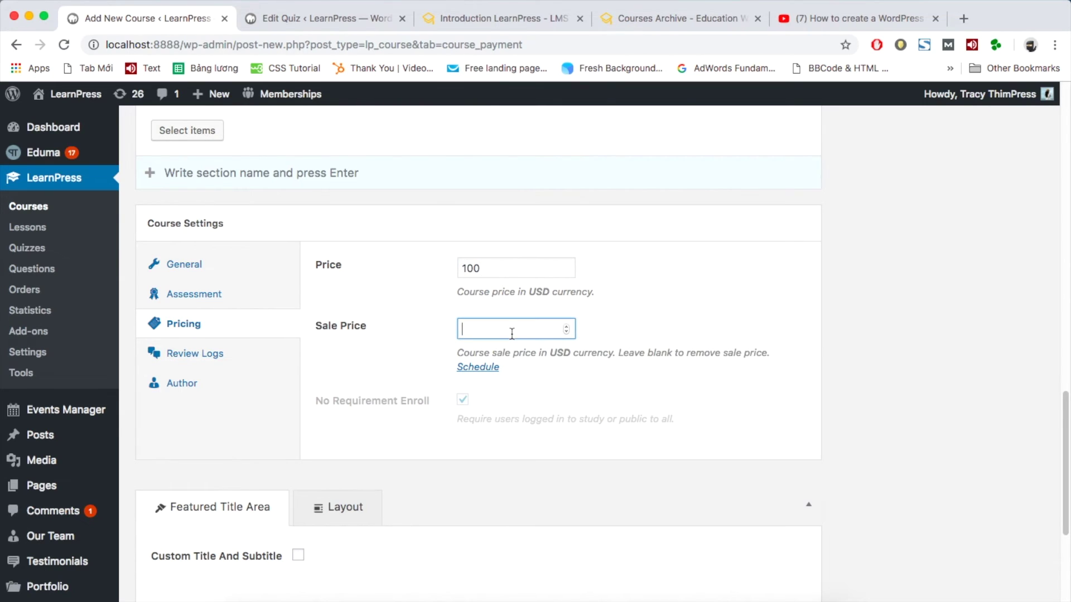
pyautogui.write('50')
pyautogui.click(659, 343)
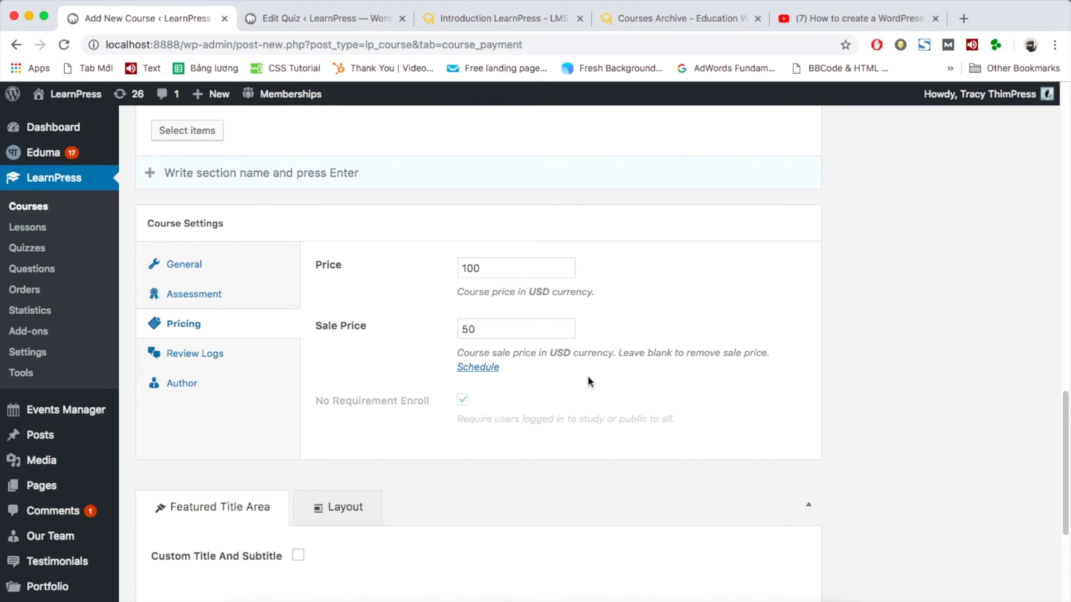
pyautogui.click(249, 354)
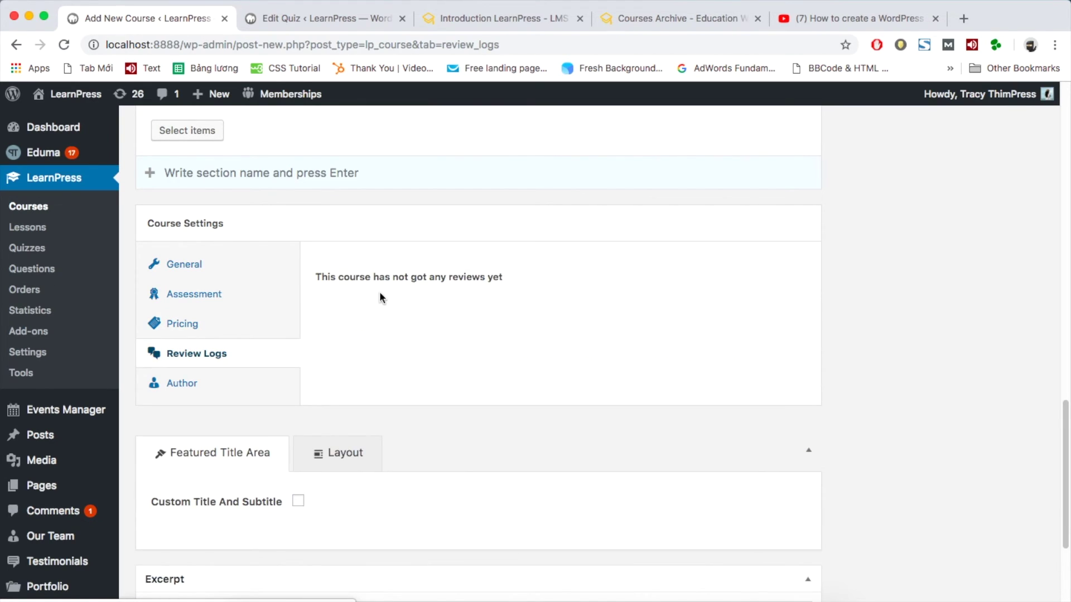
# Keep the course's current author in the Author settings, then publish the Introduction LearnPress course
pyautogui.click(228, 389)
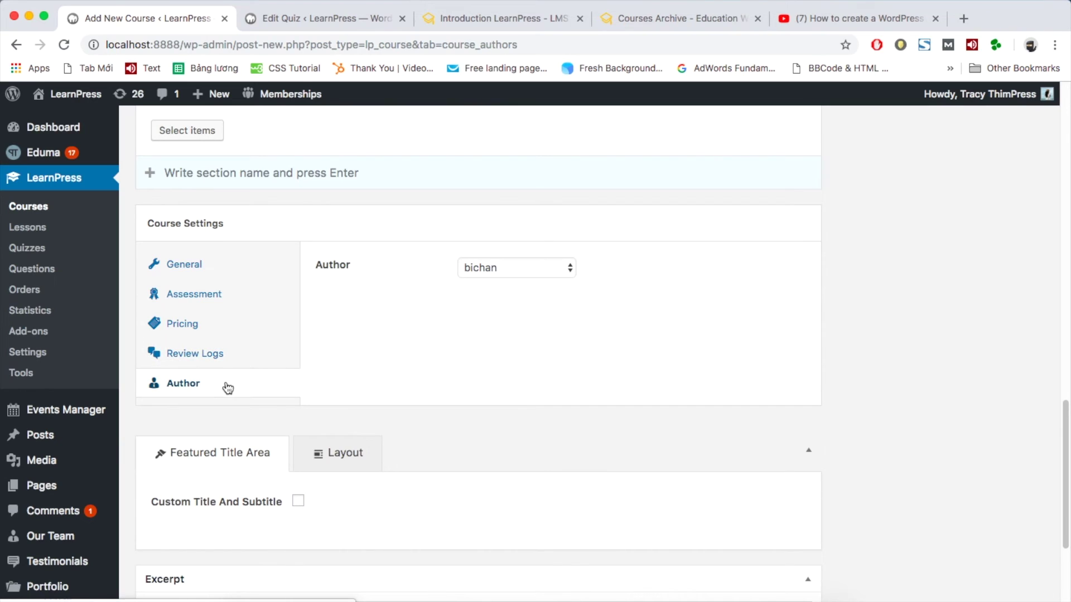
pyautogui.click(500, 276)
pyautogui.click(481, 302)
pyautogui.click(493, 271)
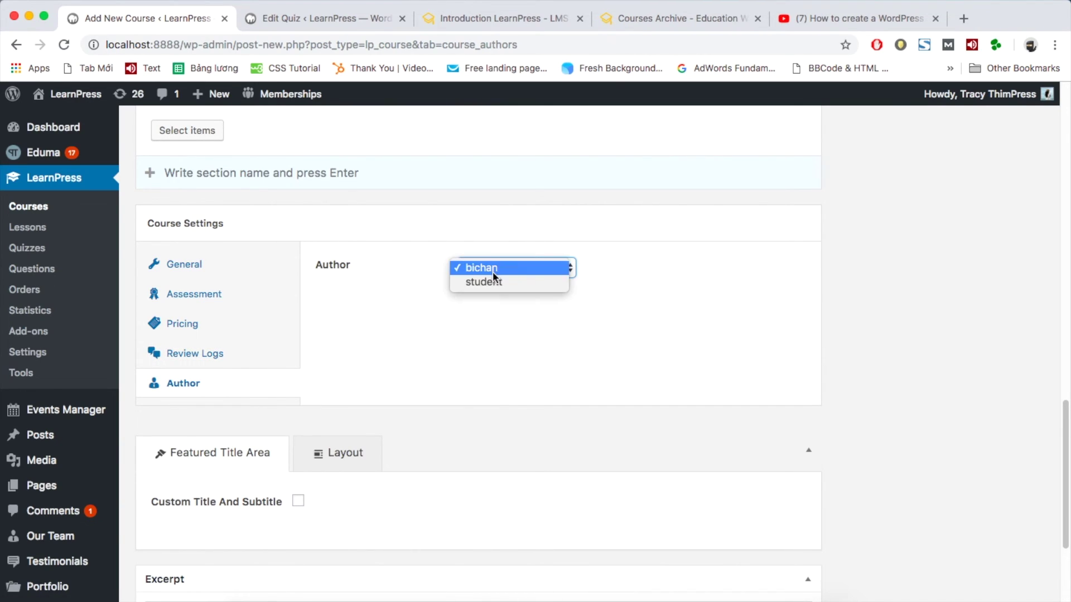
pyautogui.click(633, 299)
pyautogui.scroll(-5, 634, 300)
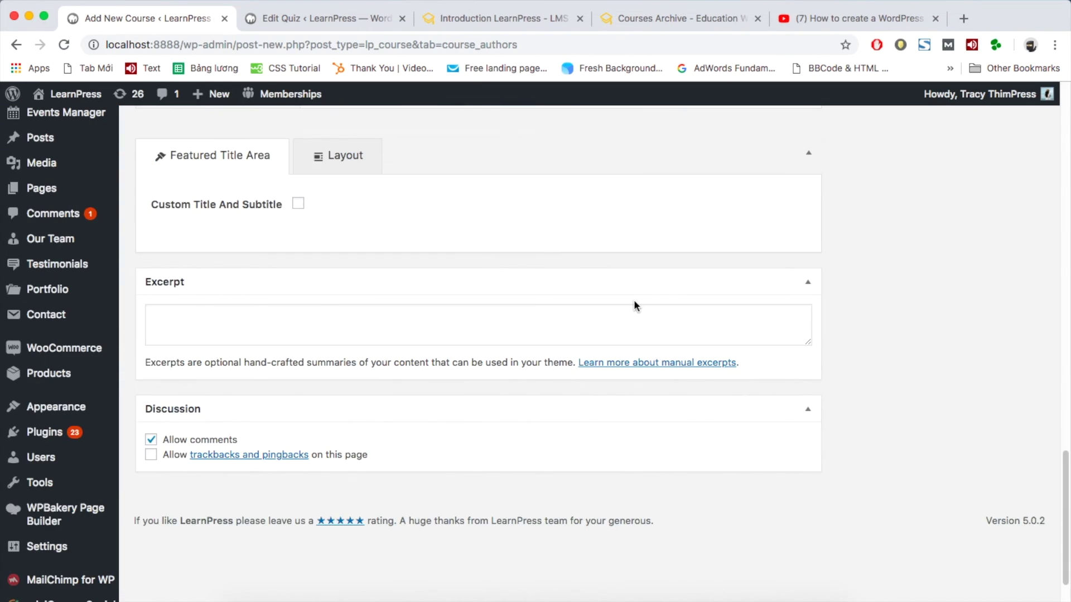
pyautogui.scroll(15, 633, 299)
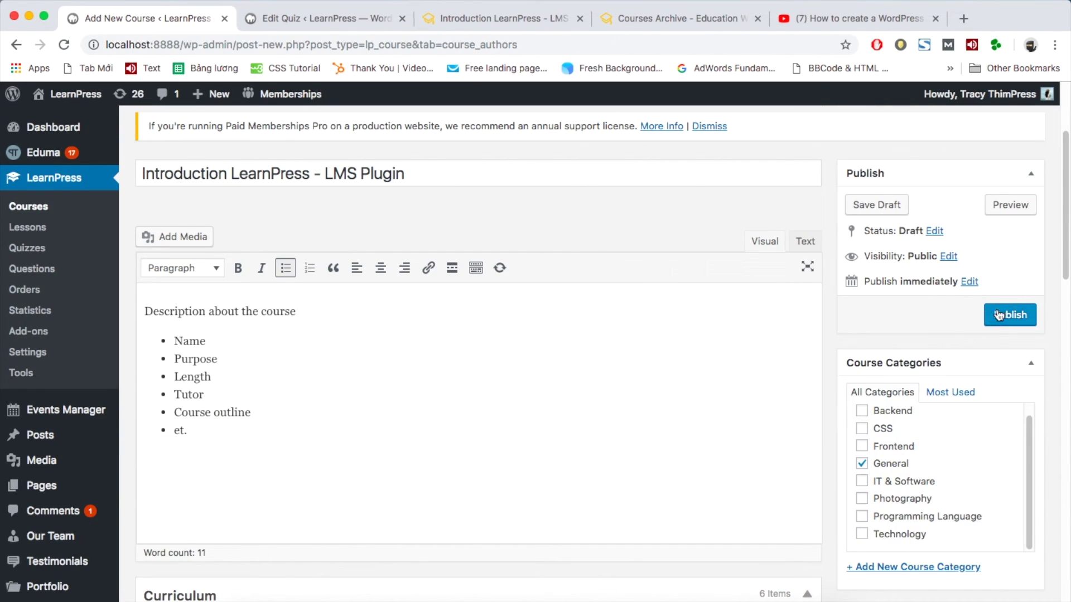
pyautogui.click(998, 316)
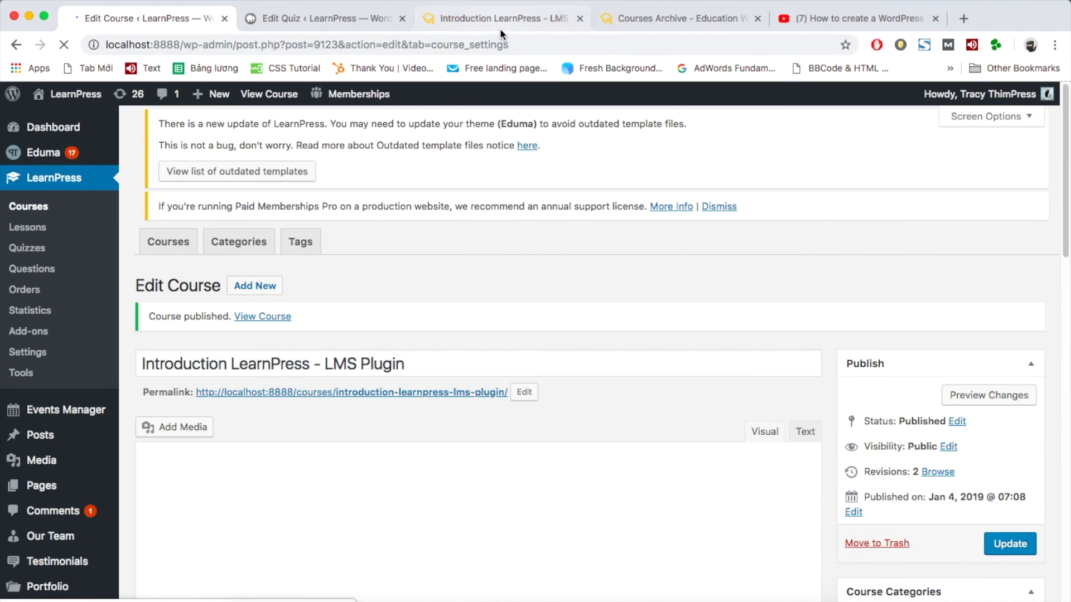
# Reload the What is LearnPress lesson on the Eduma demo site and scroll through it
pyautogui.click(499, 29)
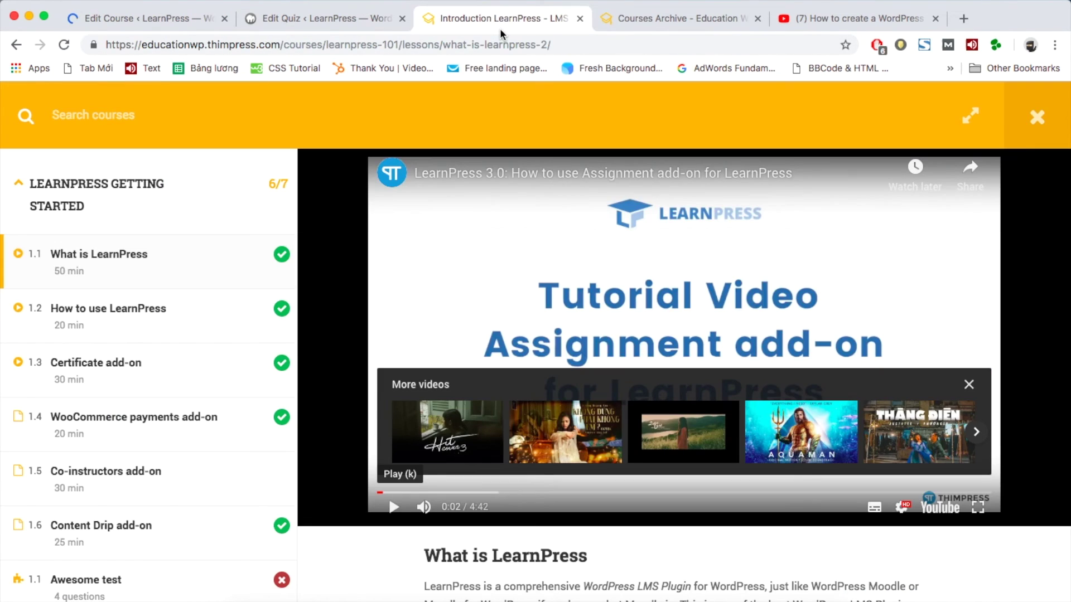
pyautogui.click(155, 320)
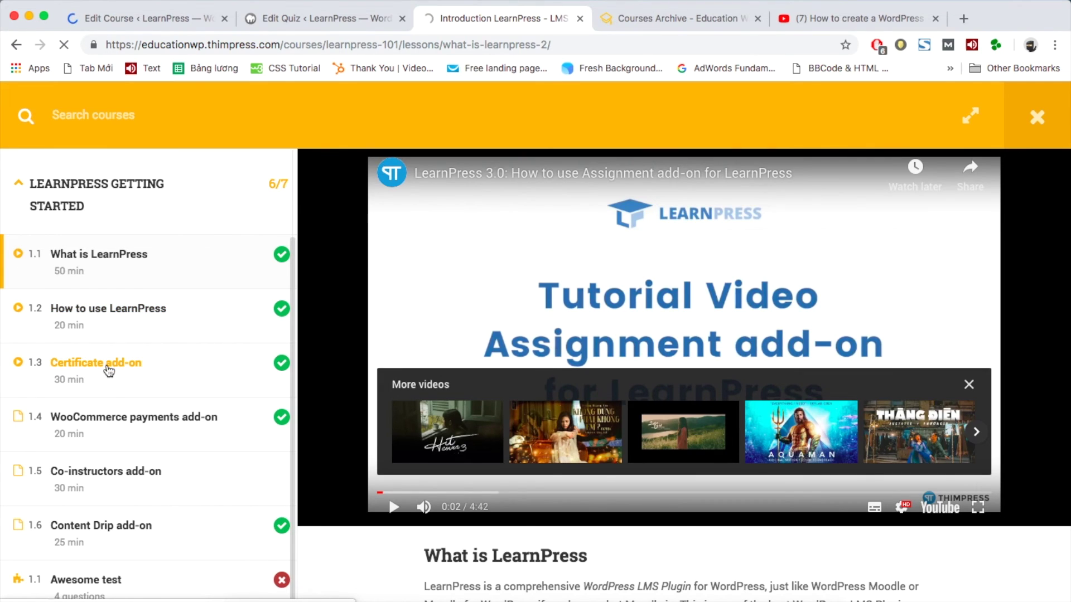
pyautogui.scroll(-4, 496, 347)
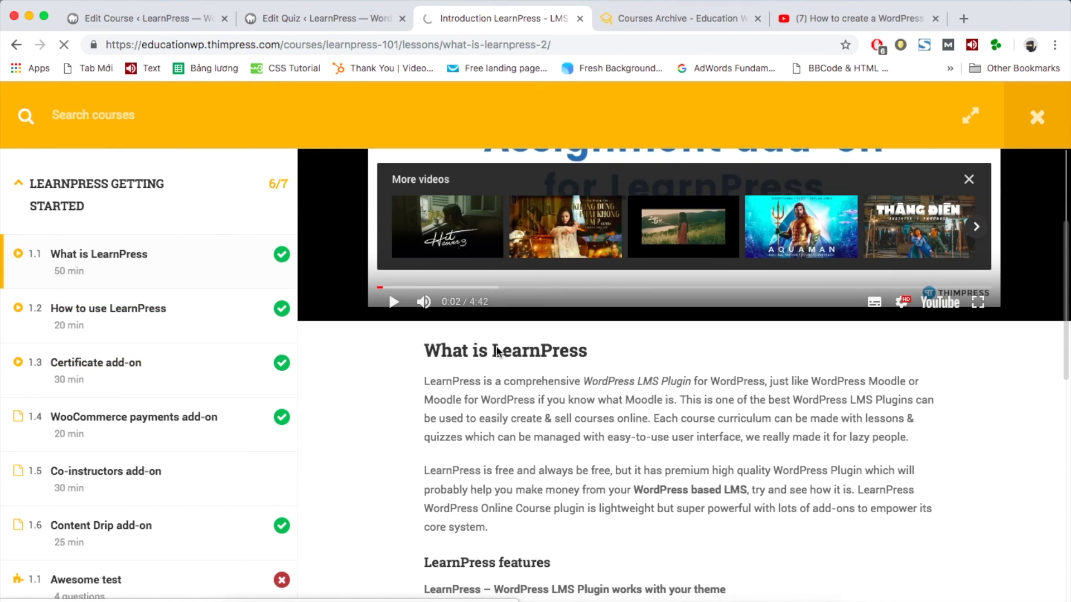
pyautogui.scroll(-5, 498, 351)
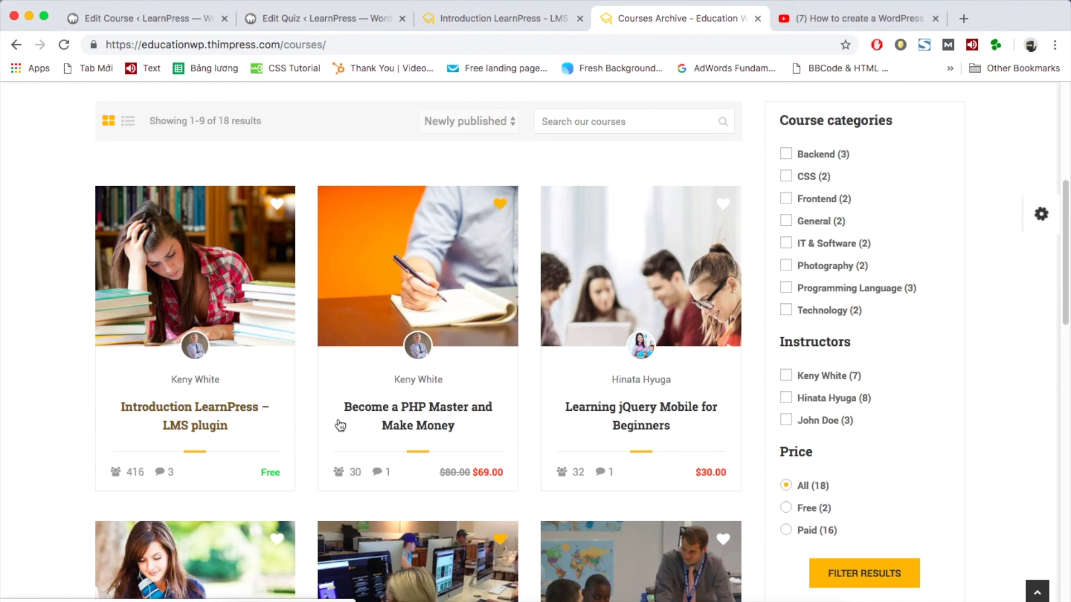
# Open the Become a PHP Master and Make Money course and review its $69.00 sale price
pyautogui.click(397, 421)
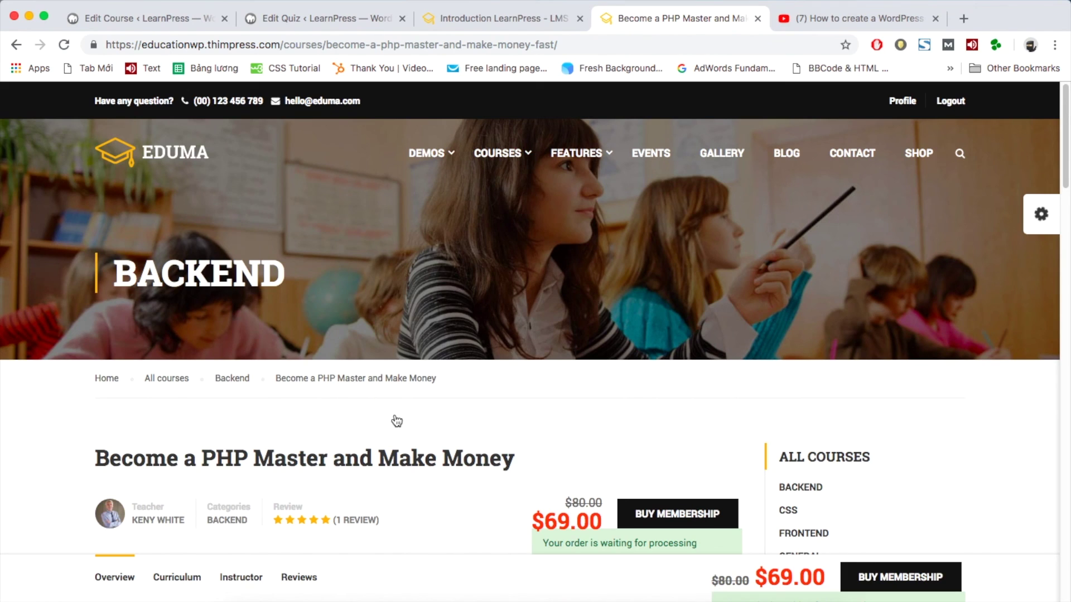
pyautogui.scroll(-3, 396, 420)
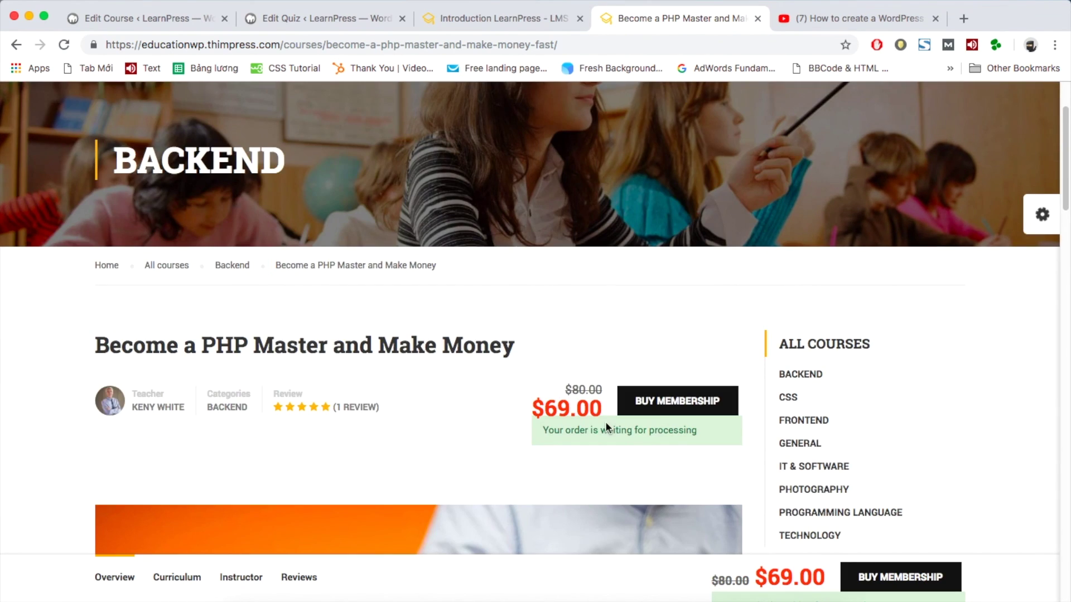
pyautogui.scroll(-15, 571, 434)
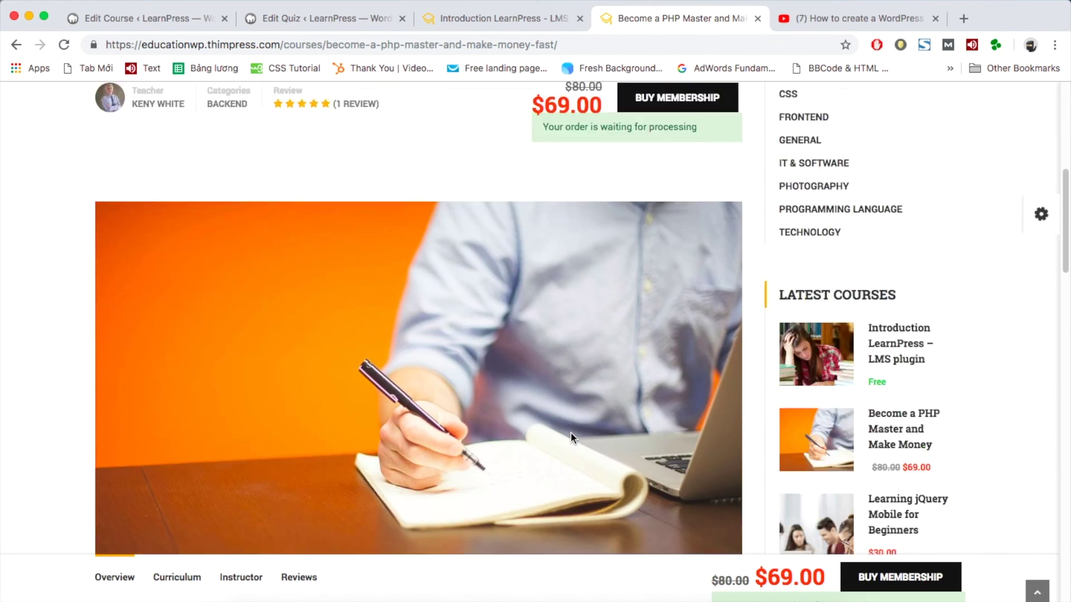
pyautogui.scroll(17, 571, 433)
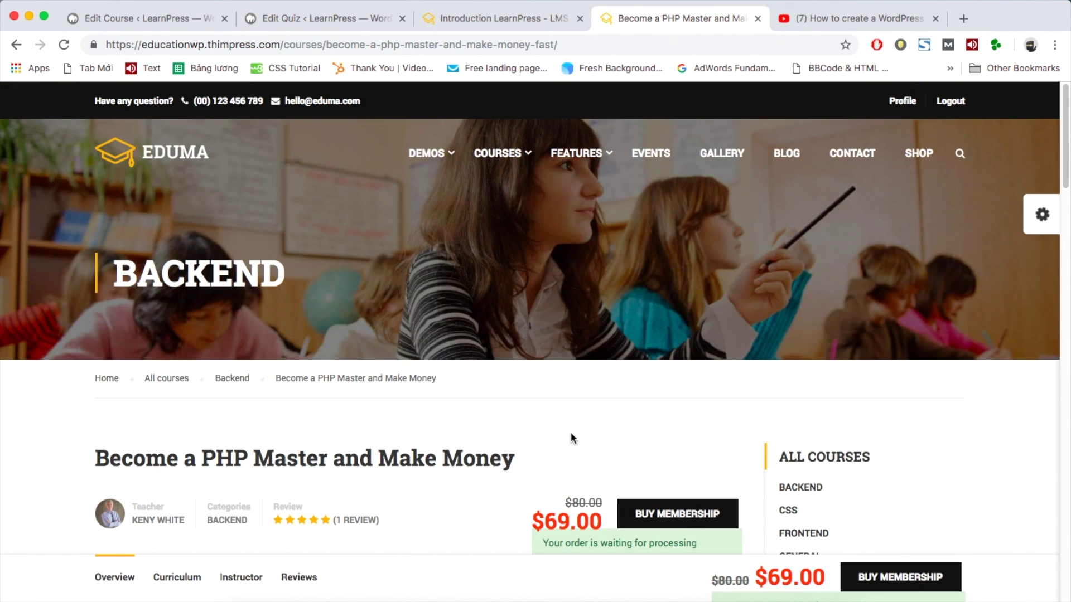